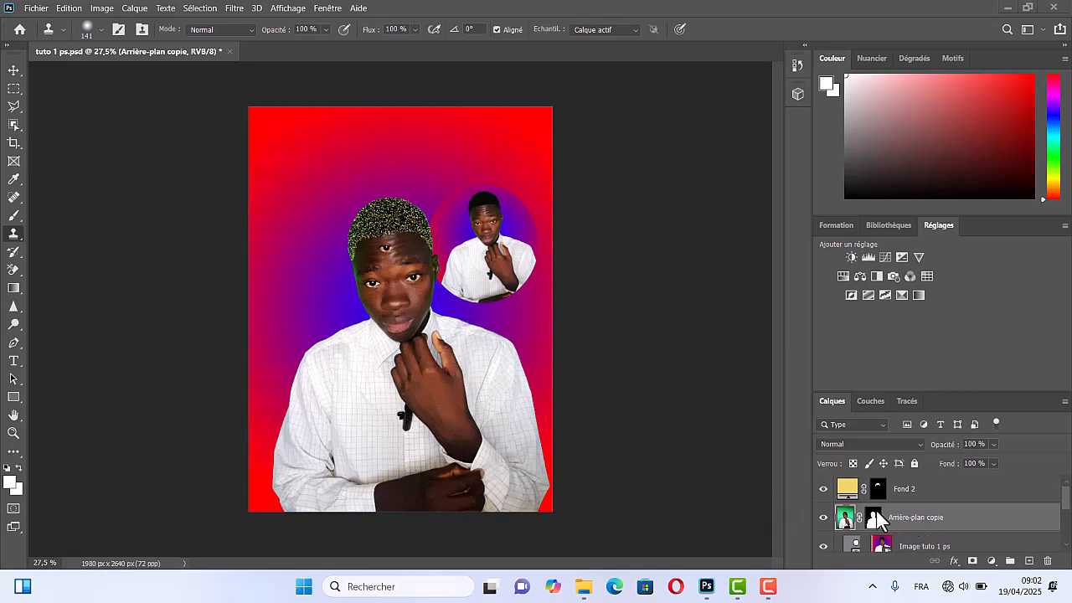
Step: Delete the "Image tuto 1 ps" layer with the circular portrait inset from the composition
scroll(903, 515, "down", 2)
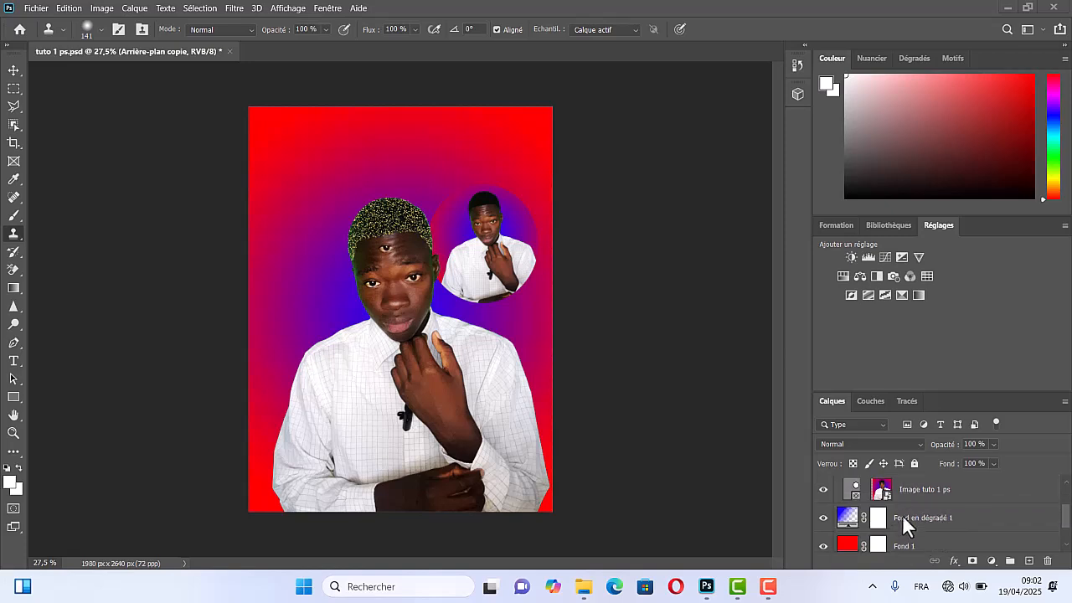
scroll(916, 493, "up", 1)
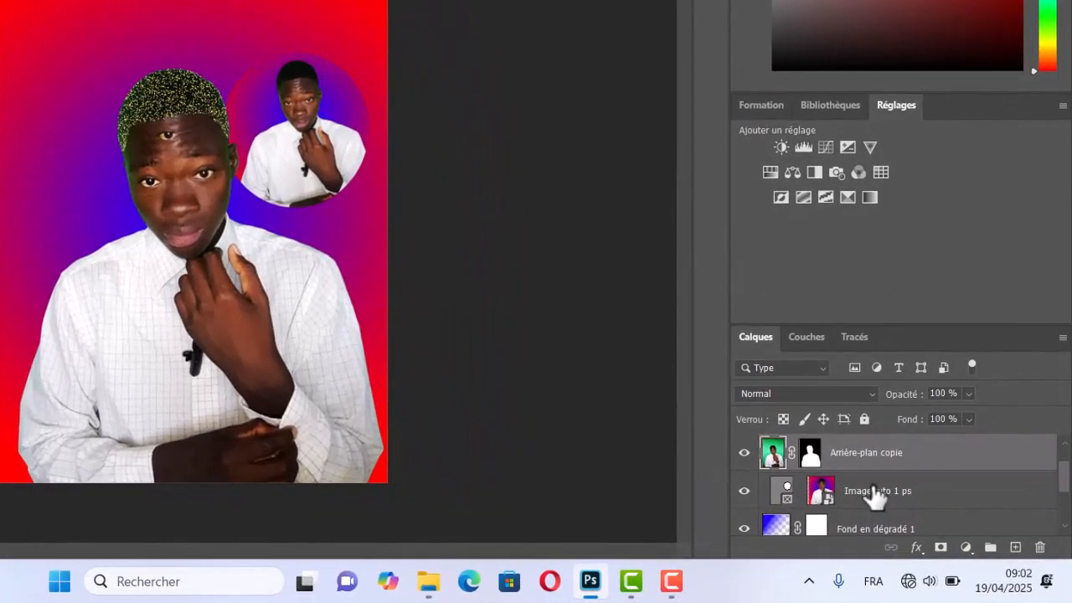
left_click(918, 519)
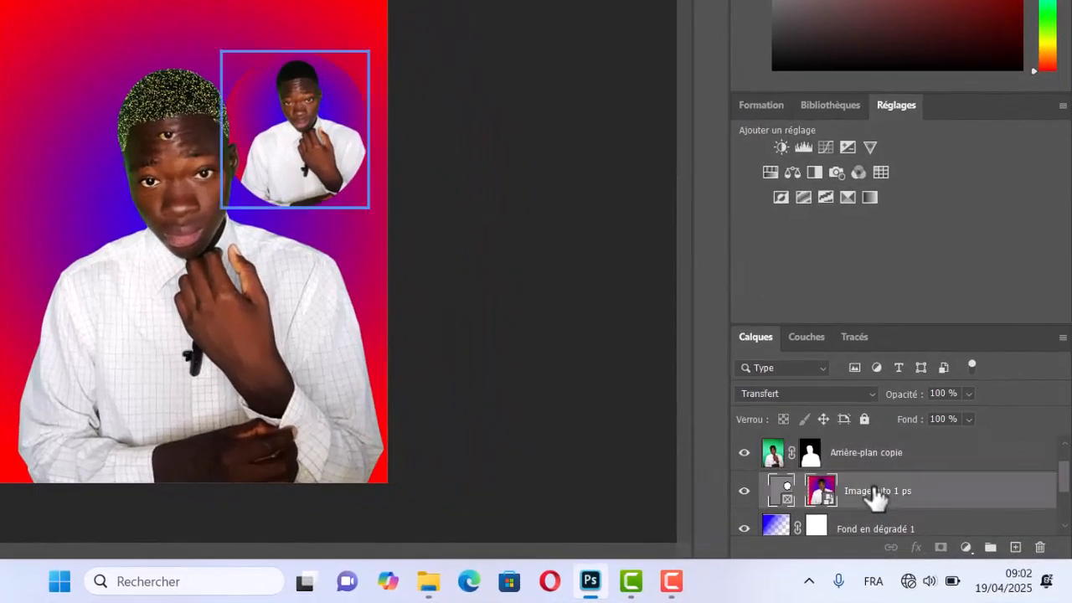
double_click(874, 492)
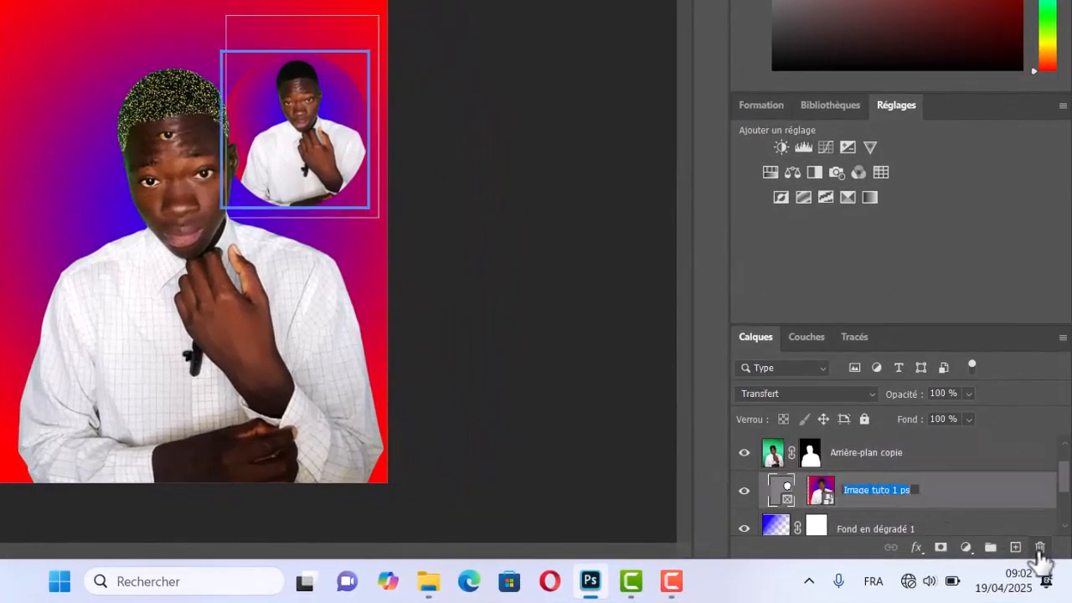
left_click_drag(955, 498, 1040, 548)
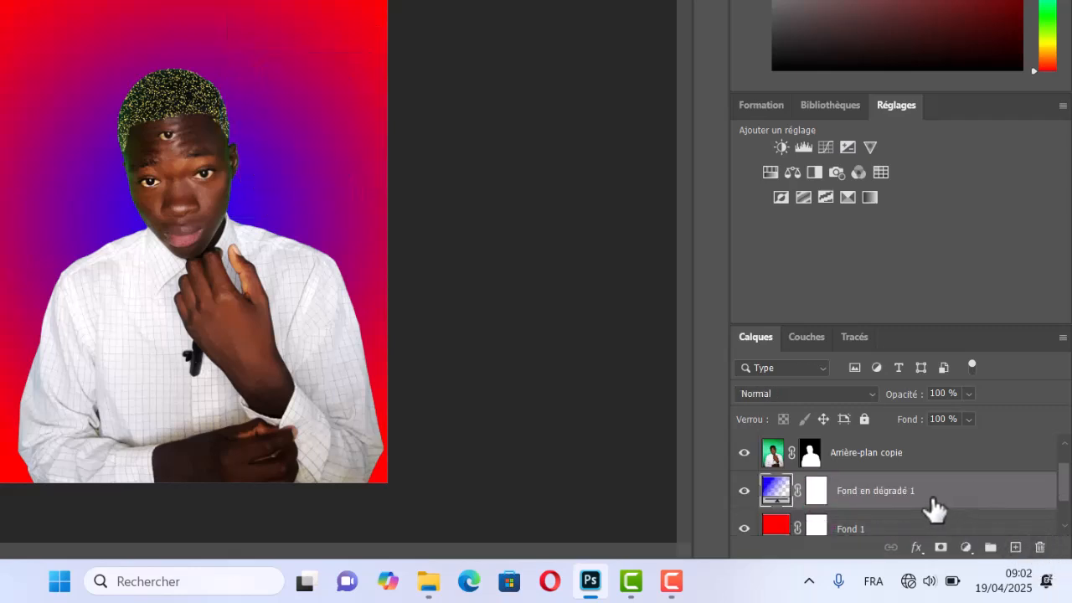
Step: Delete the layers Fond 1, Fond en dégradé 1 and the masked Arrière-plan copie
scroll(926, 506, "down", 1)
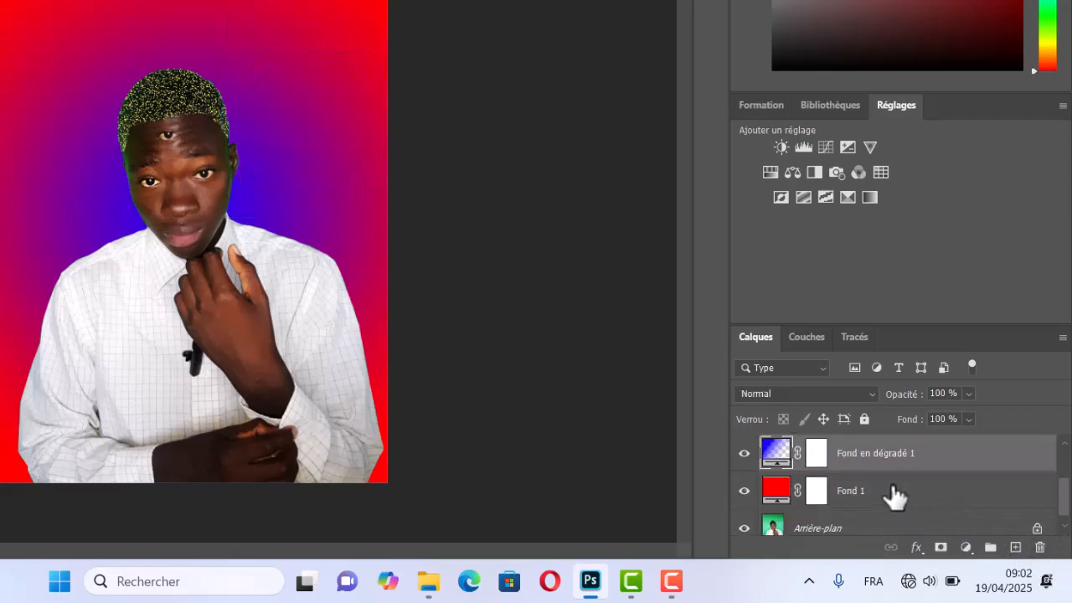
left_click_drag(894, 497, 1042, 545)
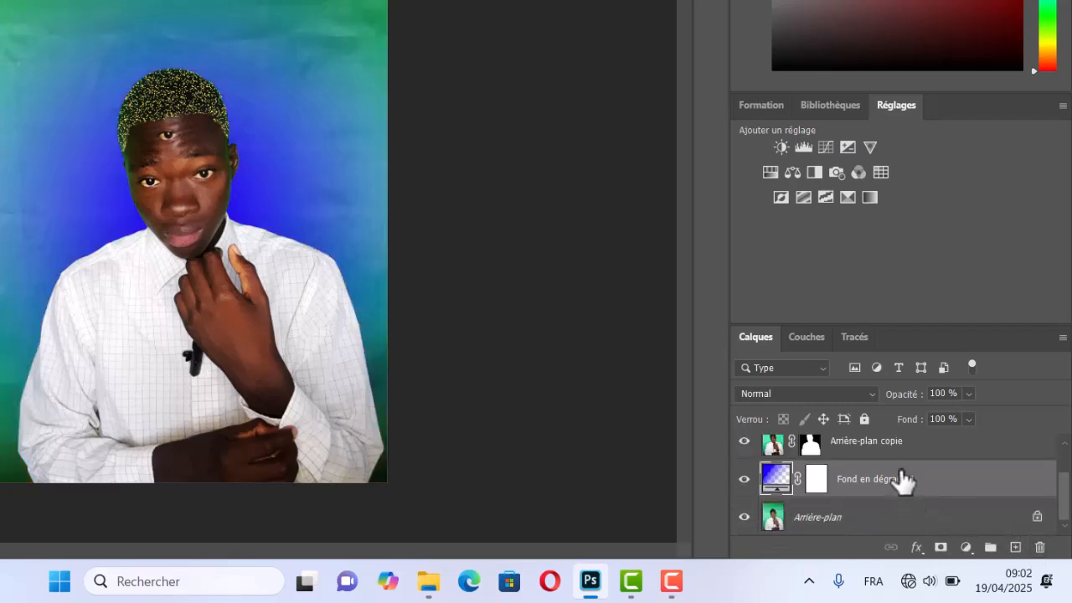
scroll(900, 479, "up", 1)
left_click_drag(897, 524, 1040, 548)
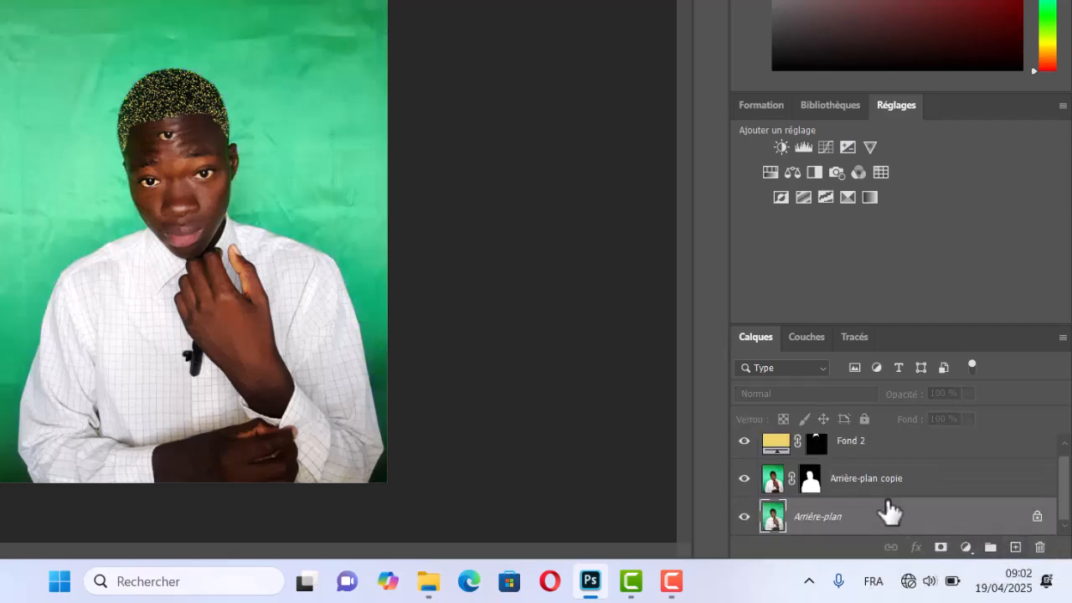
left_click_drag(886, 486, 1039, 548)
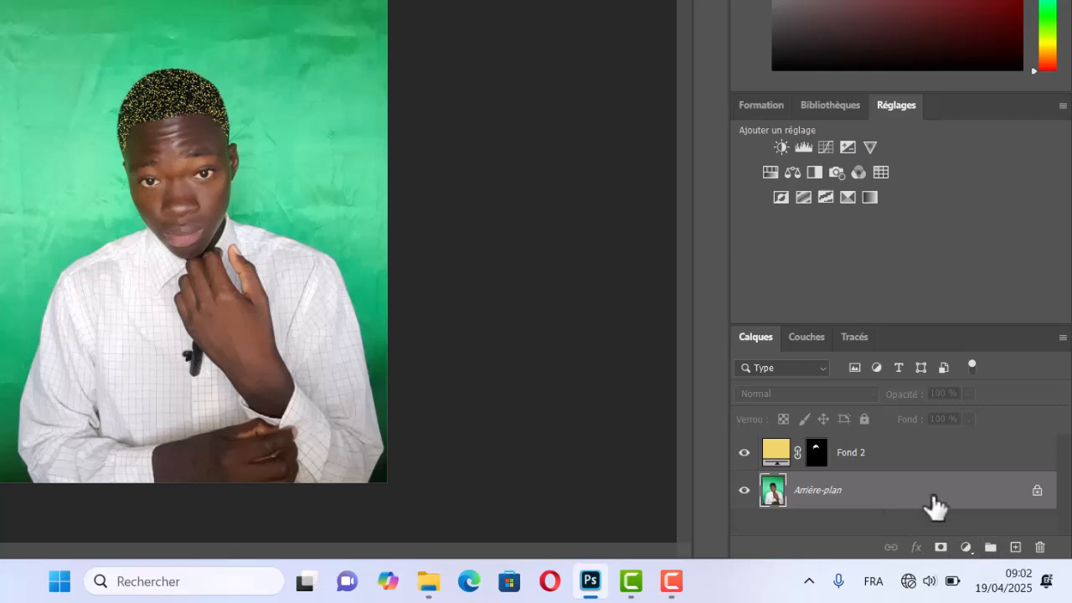
Step: Duplicate the Arrière-plan layer and hide the original
left_click_drag(935, 505, 1016, 547)
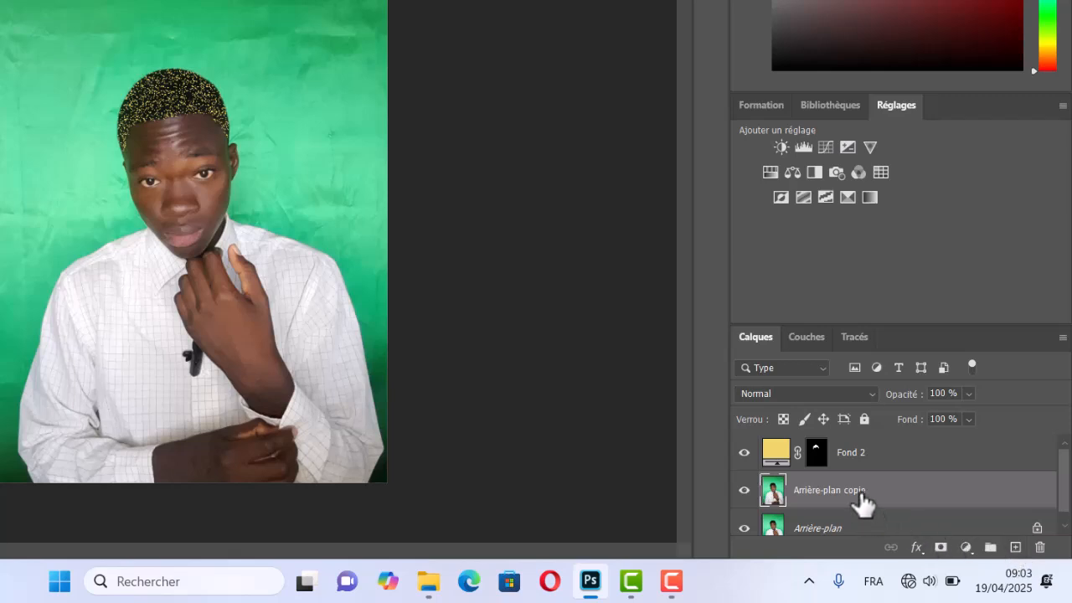
left_click(744, 528)
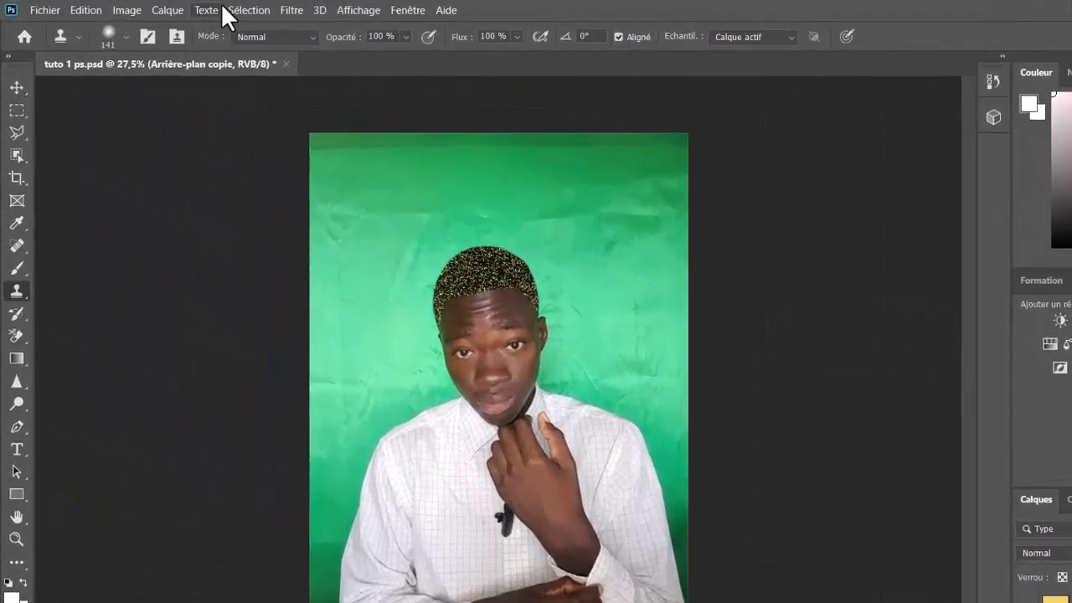
Step: Select the subject of the duplicated layer automatically and turn the selection into a layer mask that hides the green background
left_click(199, 7)
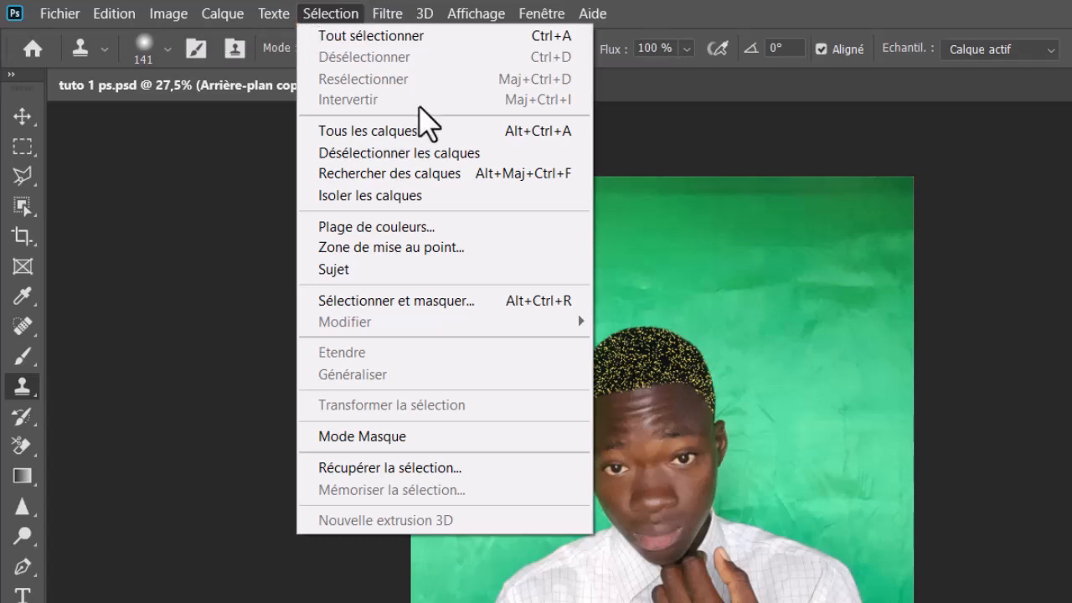
left_click(402, 269)
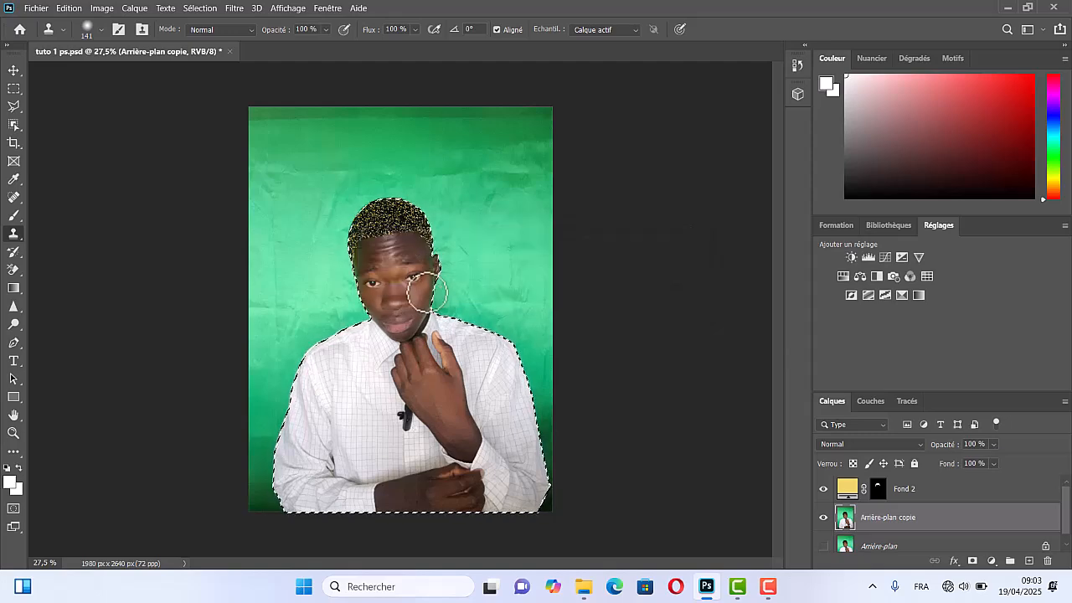
scroll(452, 360, "up", 2)
scroll(463, 371, "up", 3)
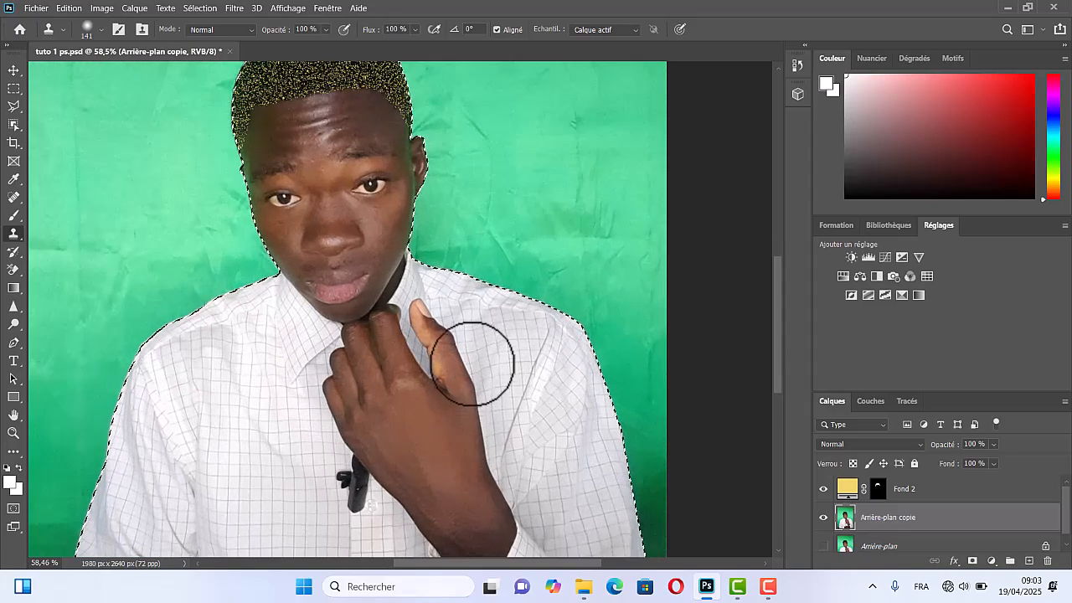
scroll(466, 362, "down", 1)
scroll(415, 315, "down", 1)
scroll(418, 312, "down", 2)
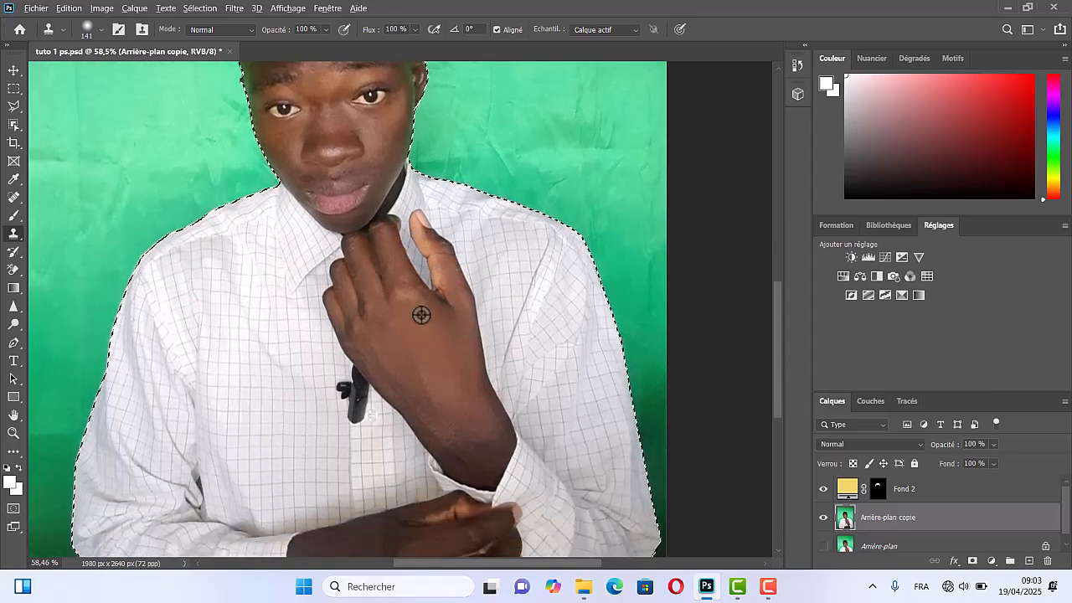
scroll(421, 314, "down", 5)
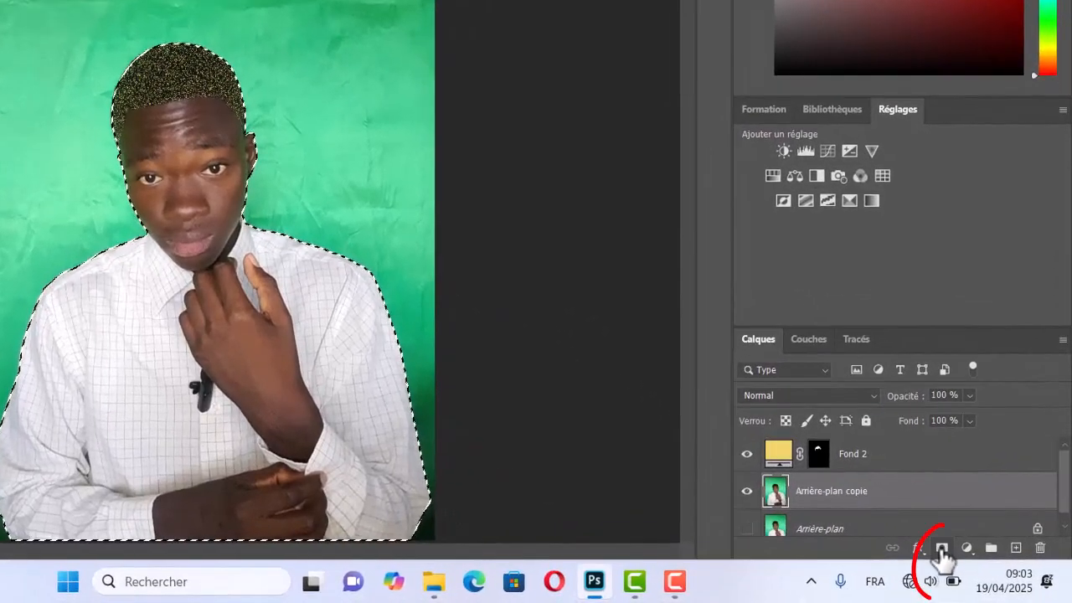
left_click(943, 550)
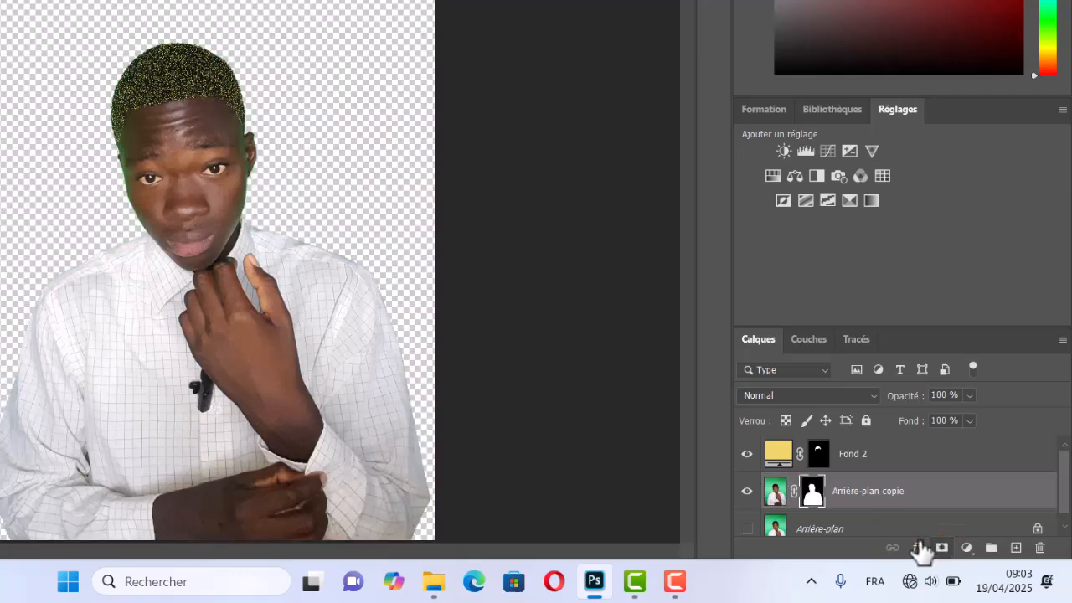
key("b")
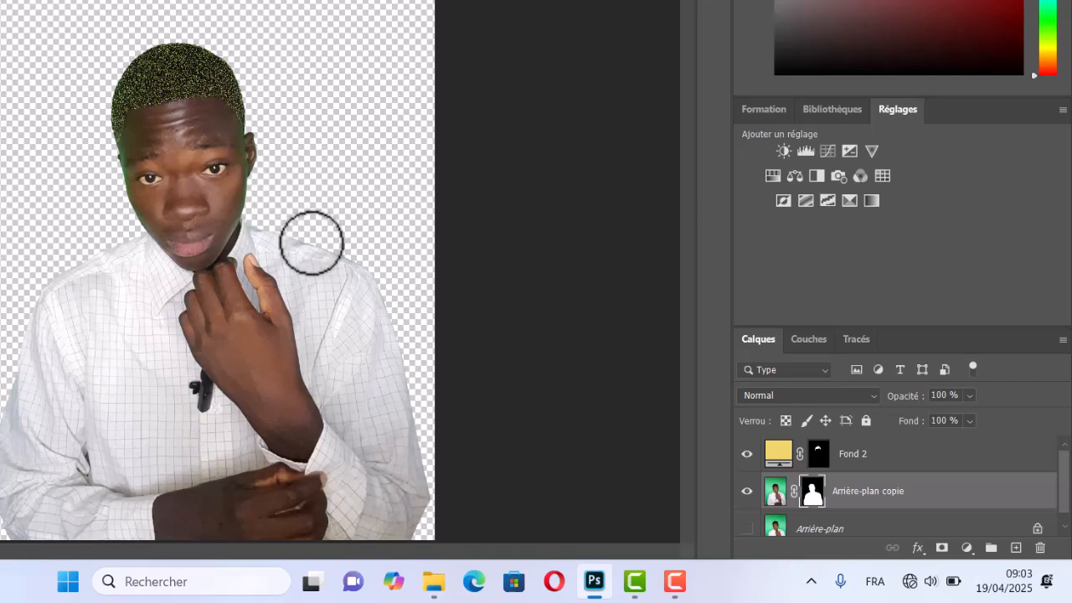
left_click(856, 533)
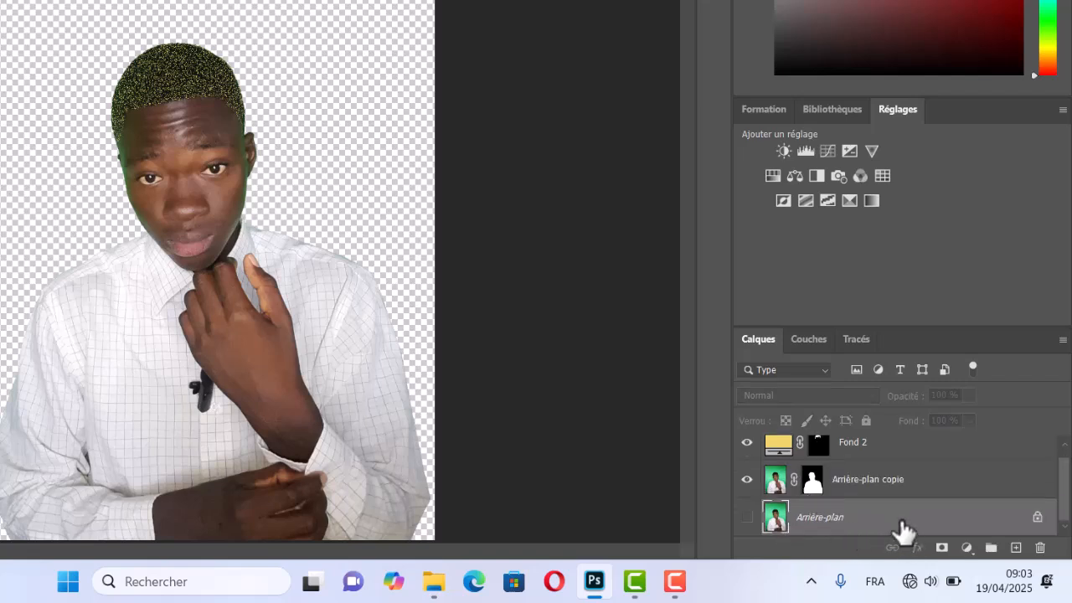
left_click_drag(903, 530, 888, 587)
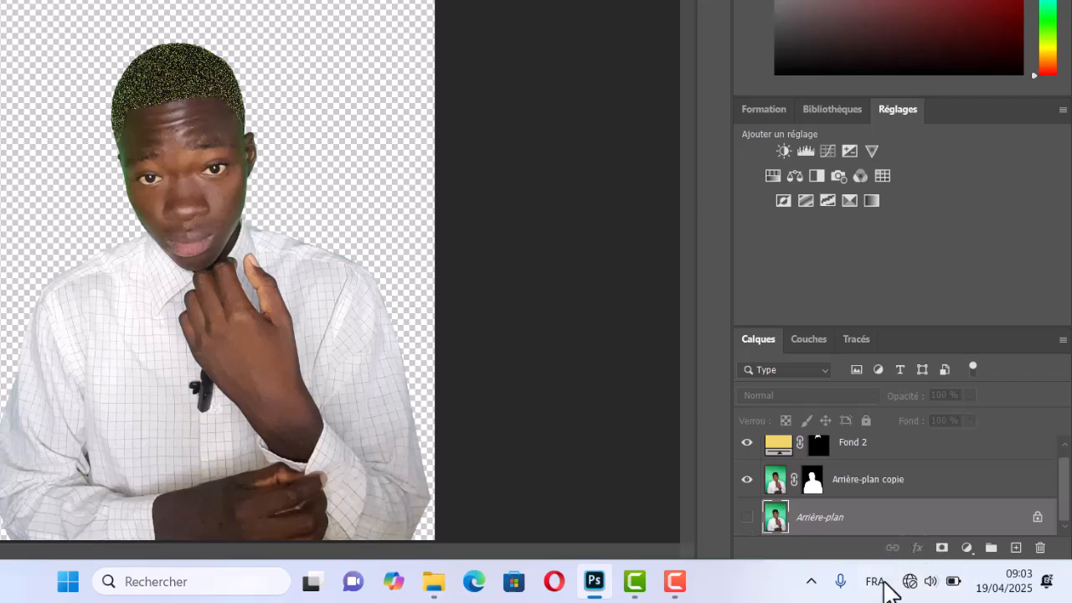
left_click(674, 580)
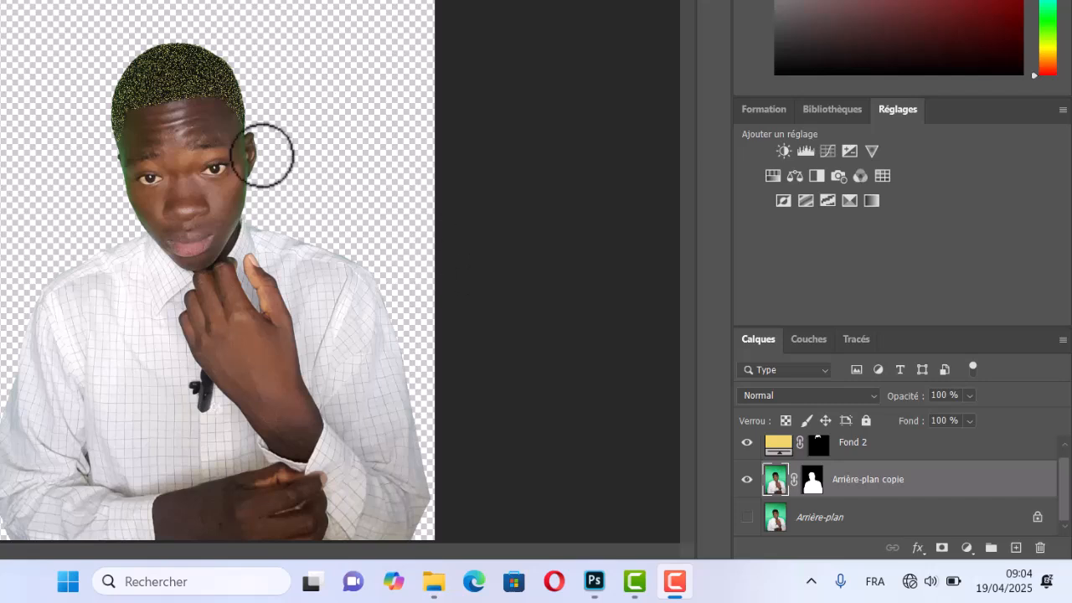
Step: Make the Arrière-plan layer visible again and add a solid colour fill layer directly above it
left_click(744, 515)
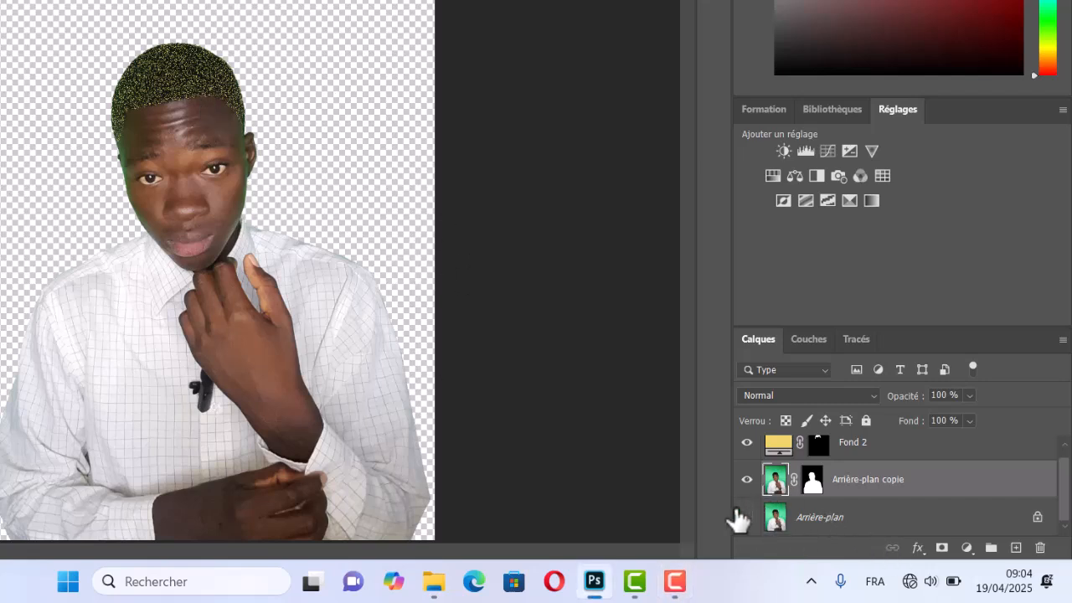
left_click(747, 518)
left_click(853, 527)
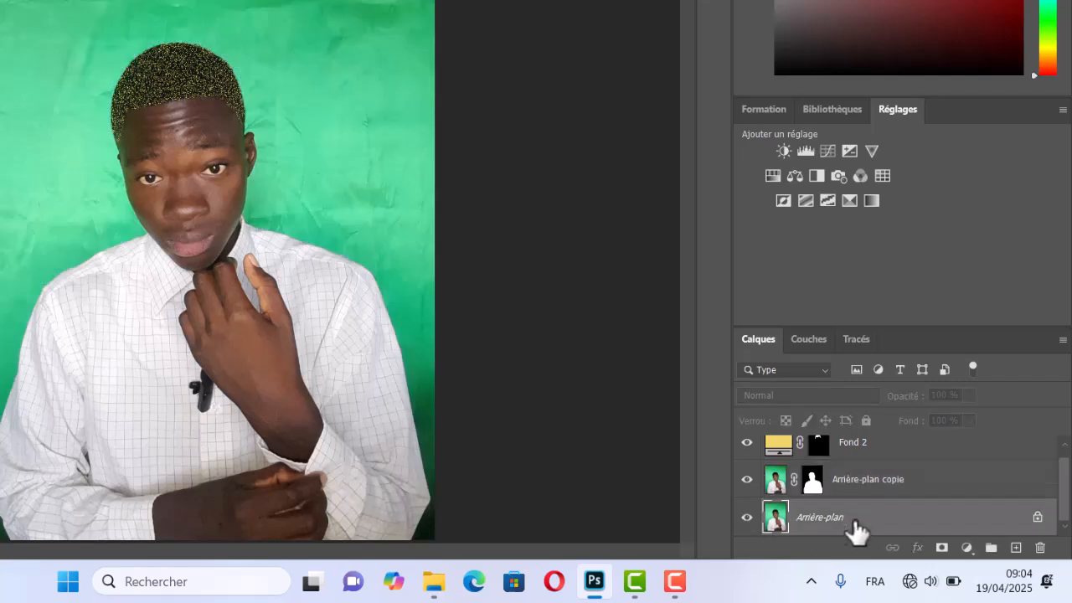
left_click(968, 549)
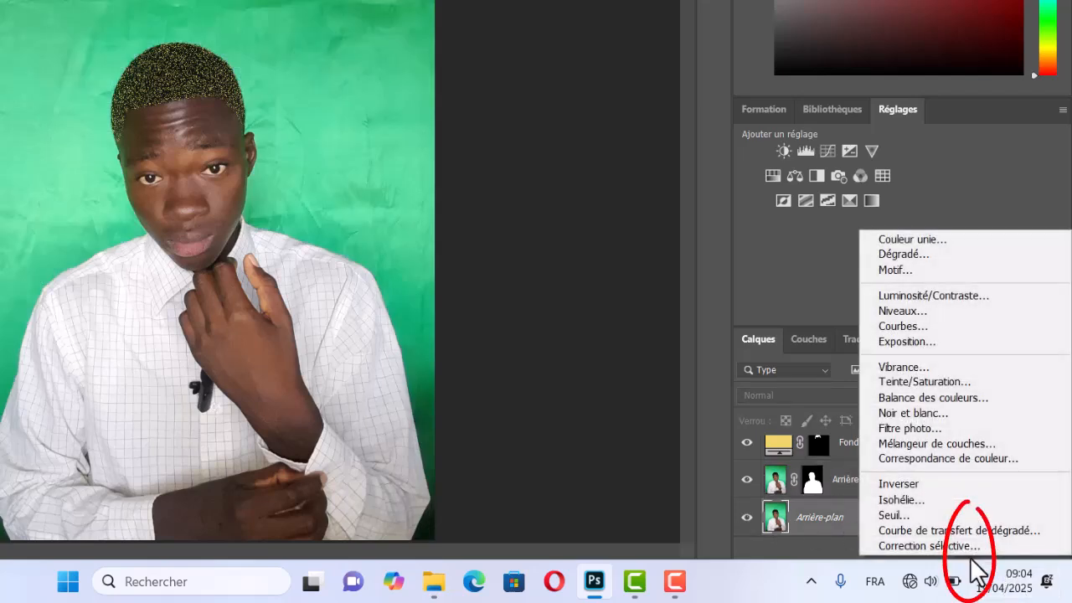
left_click(933, 240)
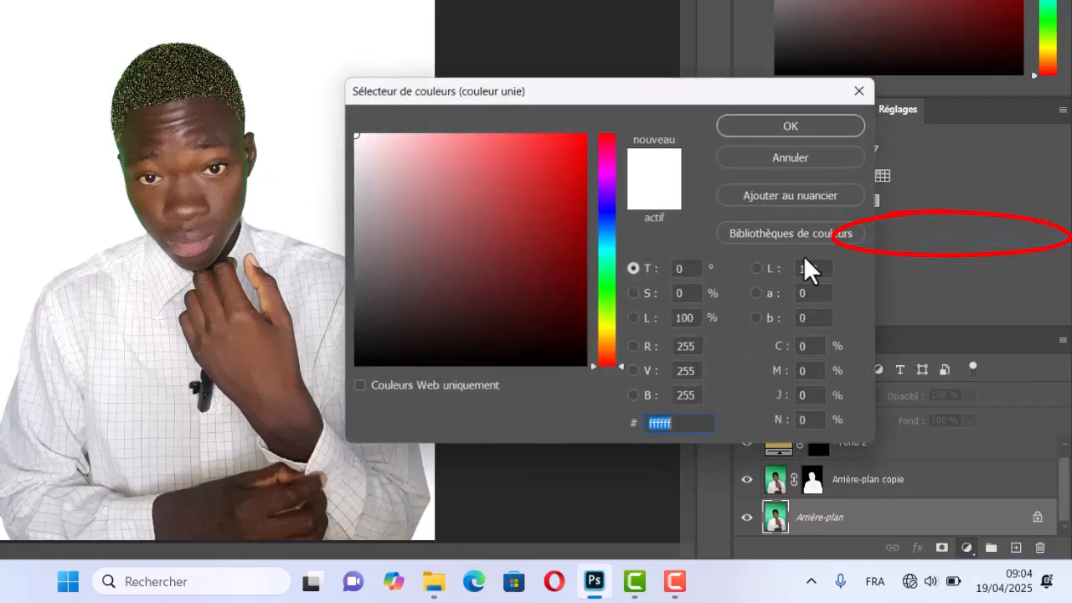
Step: Choose light blue #89def3 as the colour of the solid fill and accept it
left_click(604, 209)
left_click(575, 147)
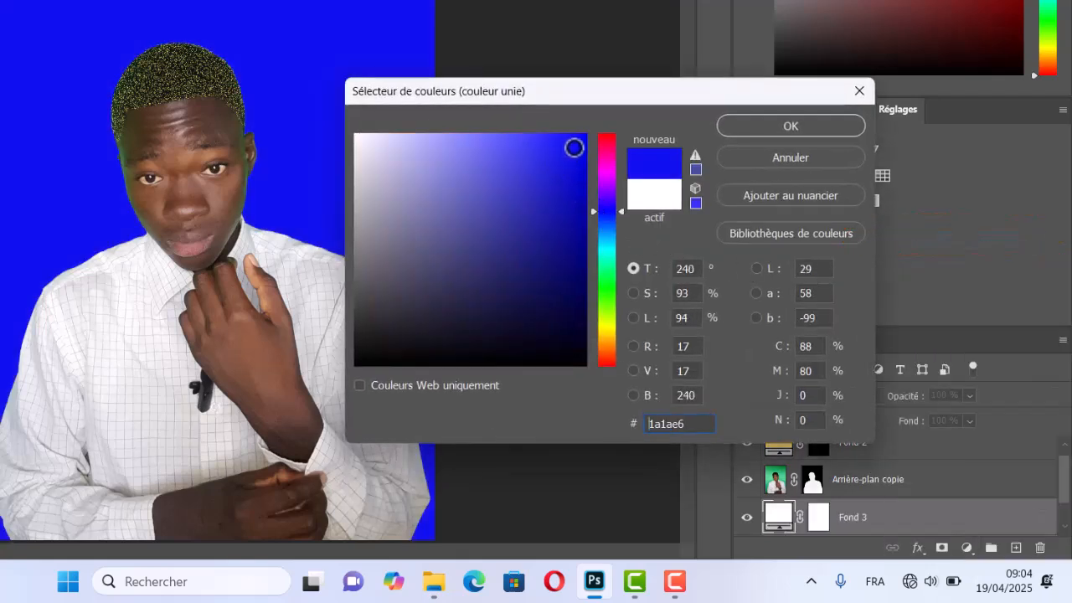
left_click_drag(576, 147, 539, 163)
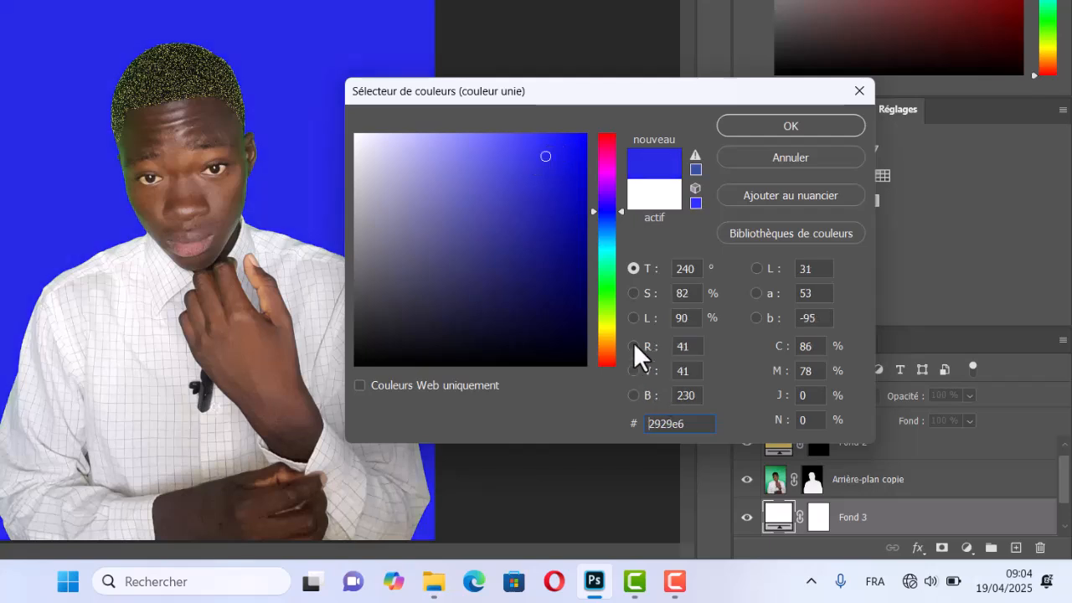
left_click_drag(606, 315, 589, 229)
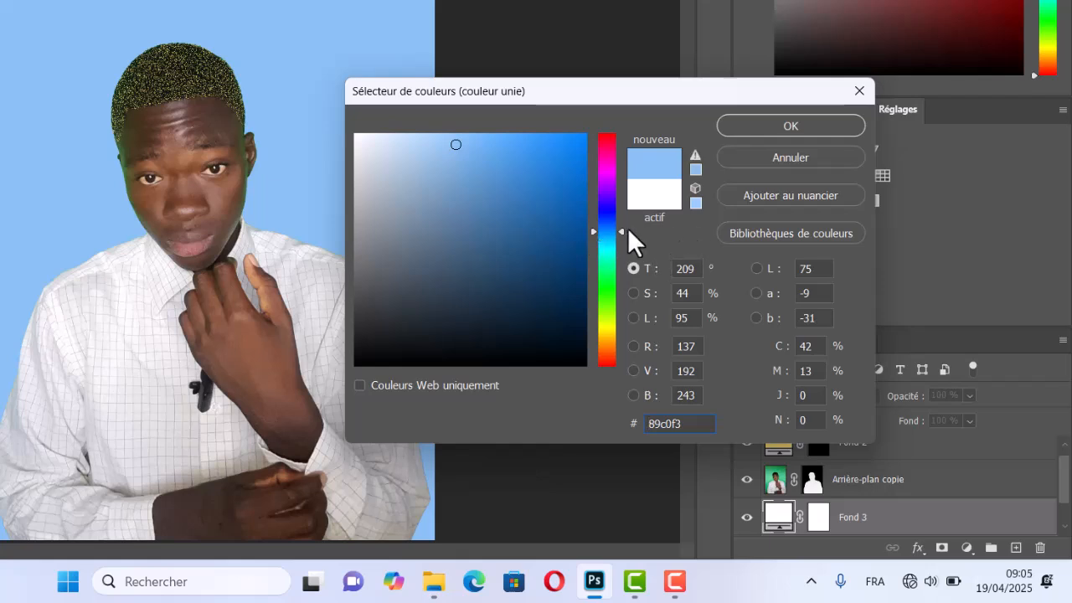
left_click(609, 242)
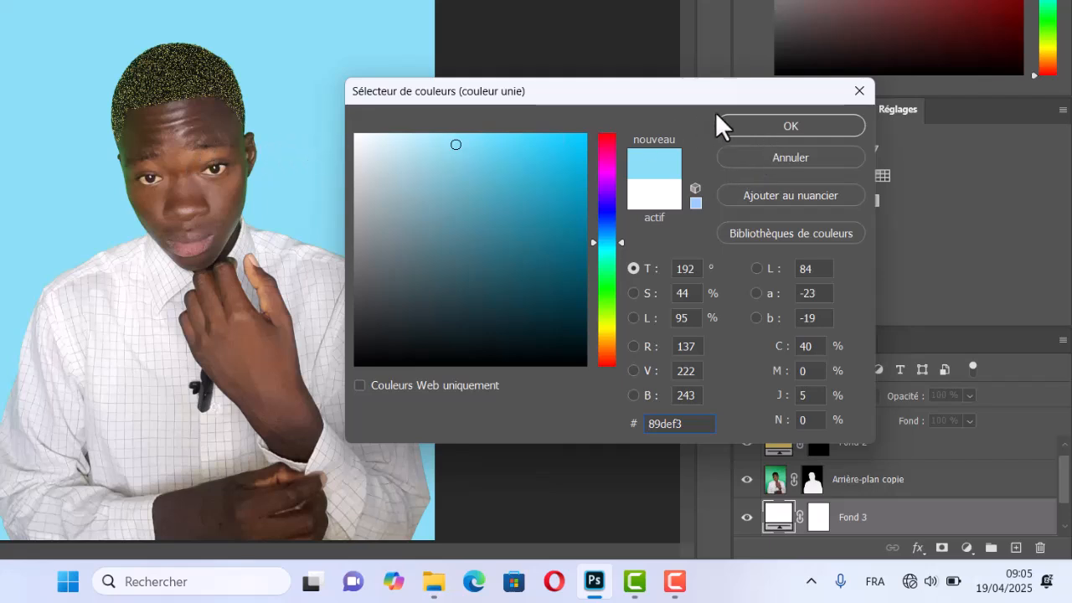
left_click(752, 126)
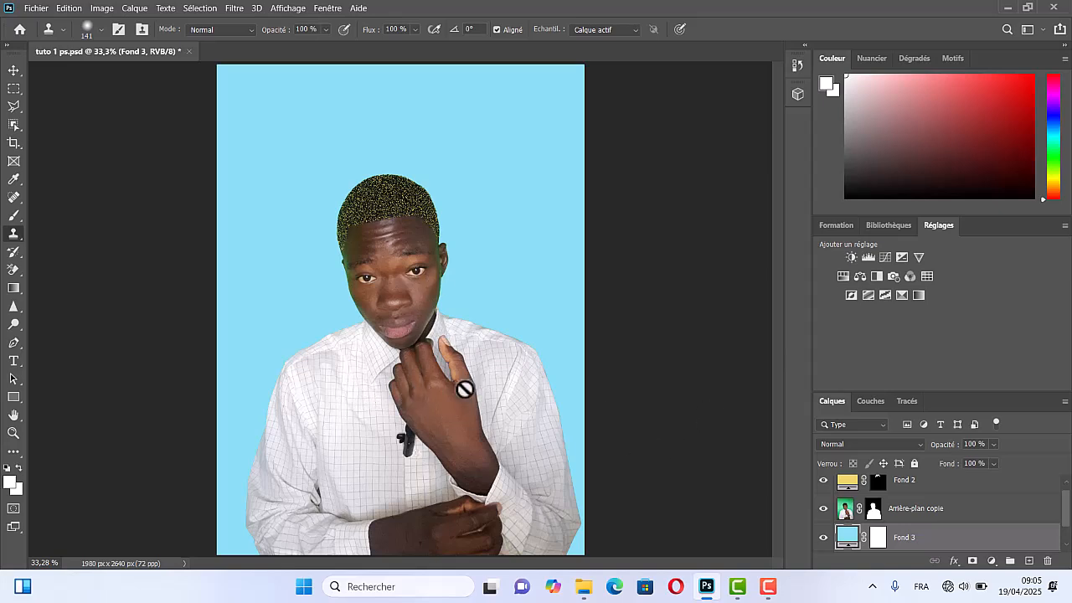
left_click(897, 514)
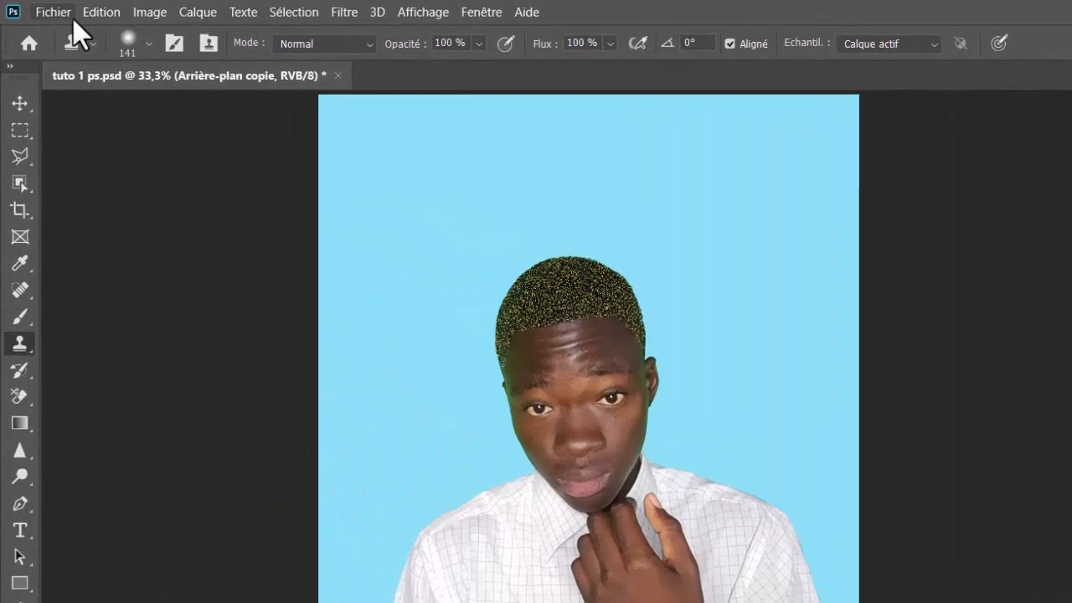
left_click(38, 8)
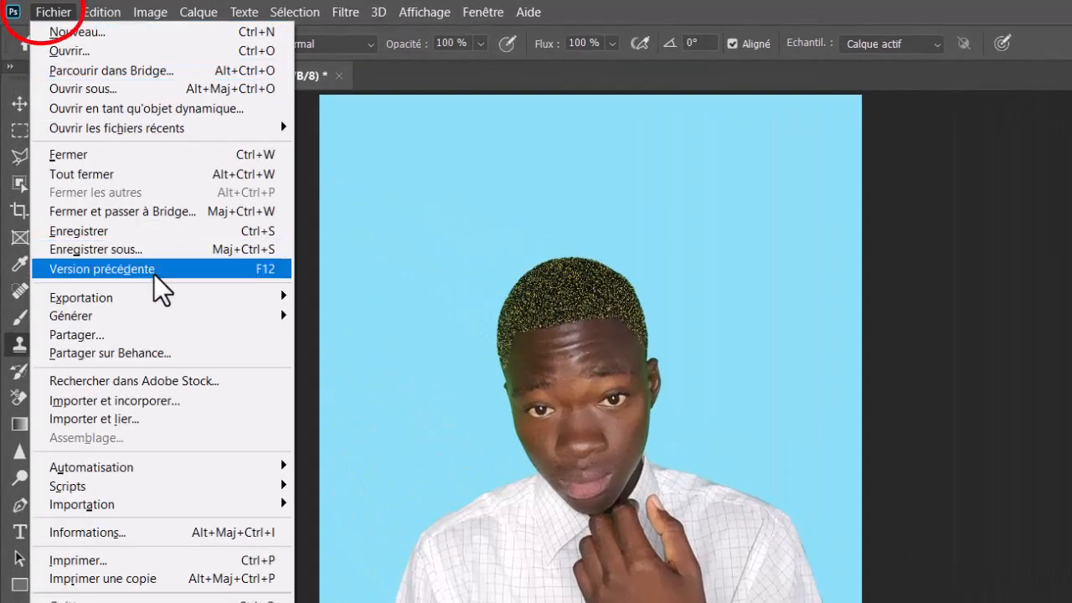
left_click(157, 50)
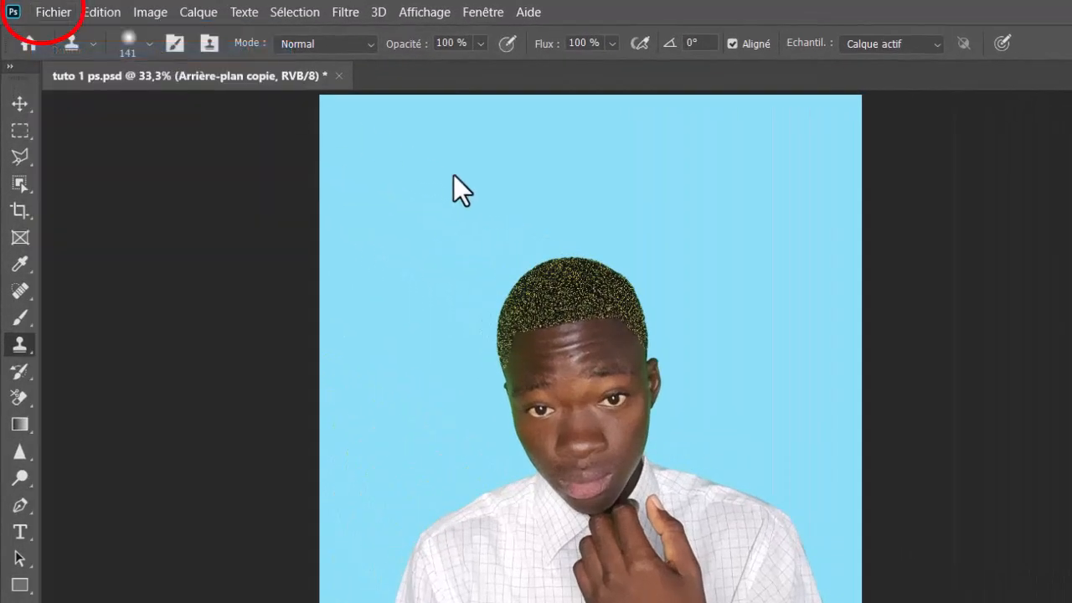
scroll(487, 227, "down", 10)
scroll(448, 310, "down", 10)
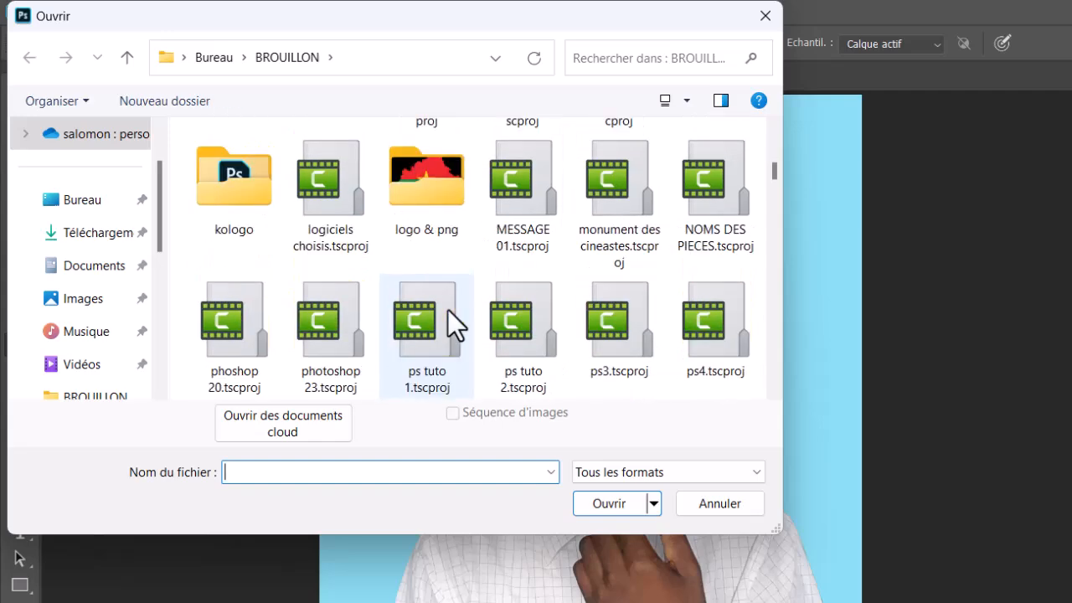
scroll(449, 310, "down", 10)
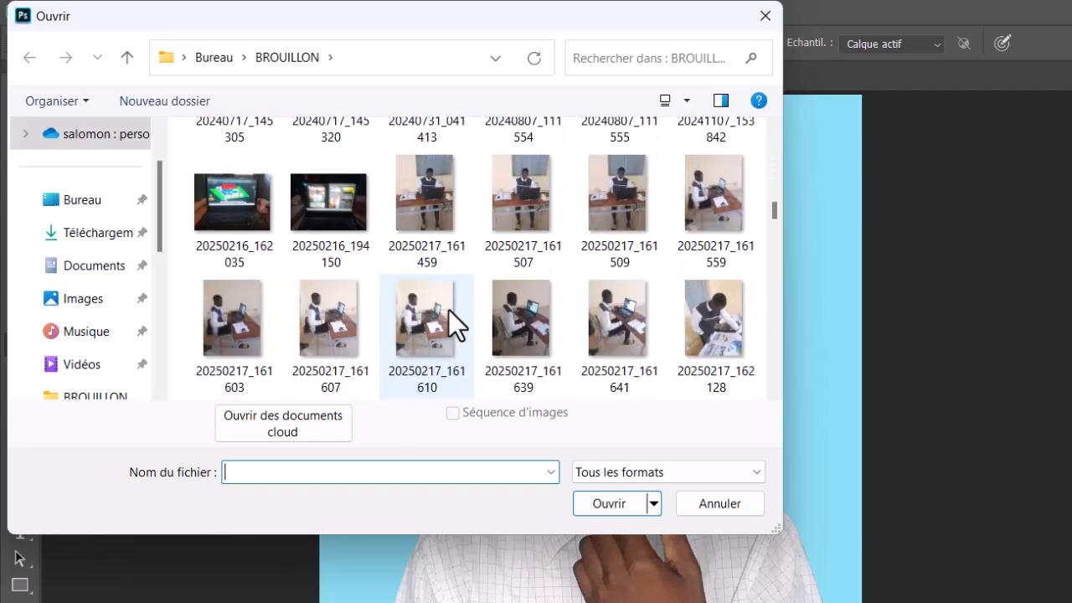
scroll(476, 321, "down", 5)
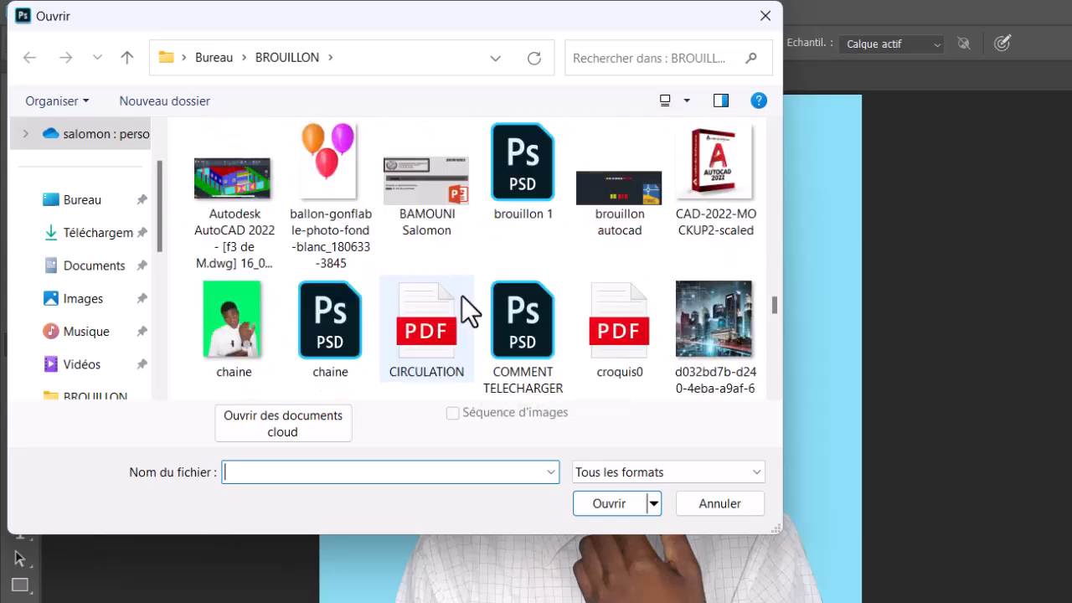
left_click(334, 174)
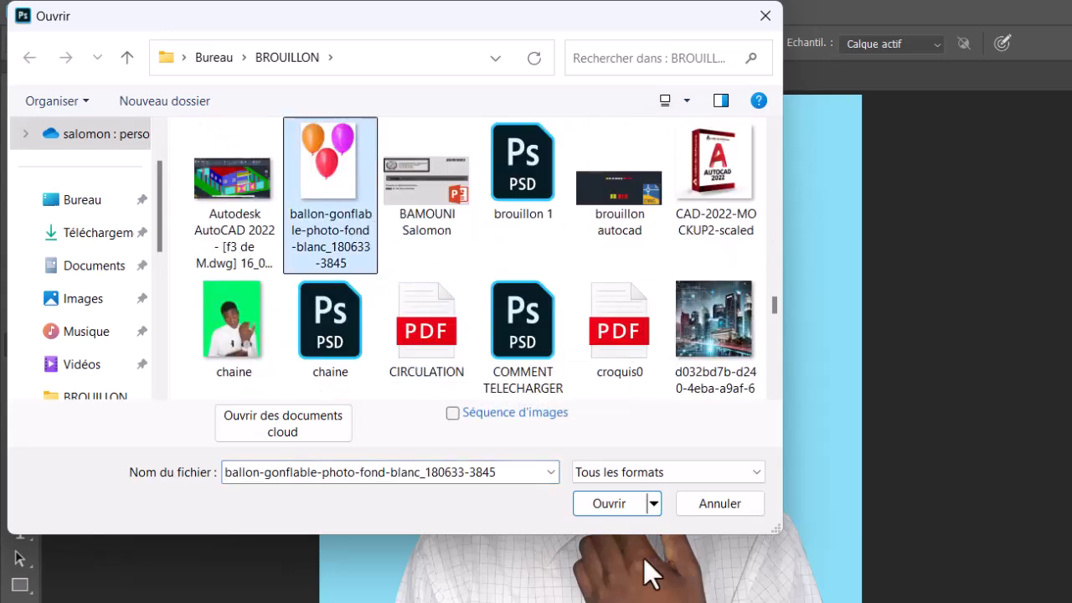
left_click(609, 502)
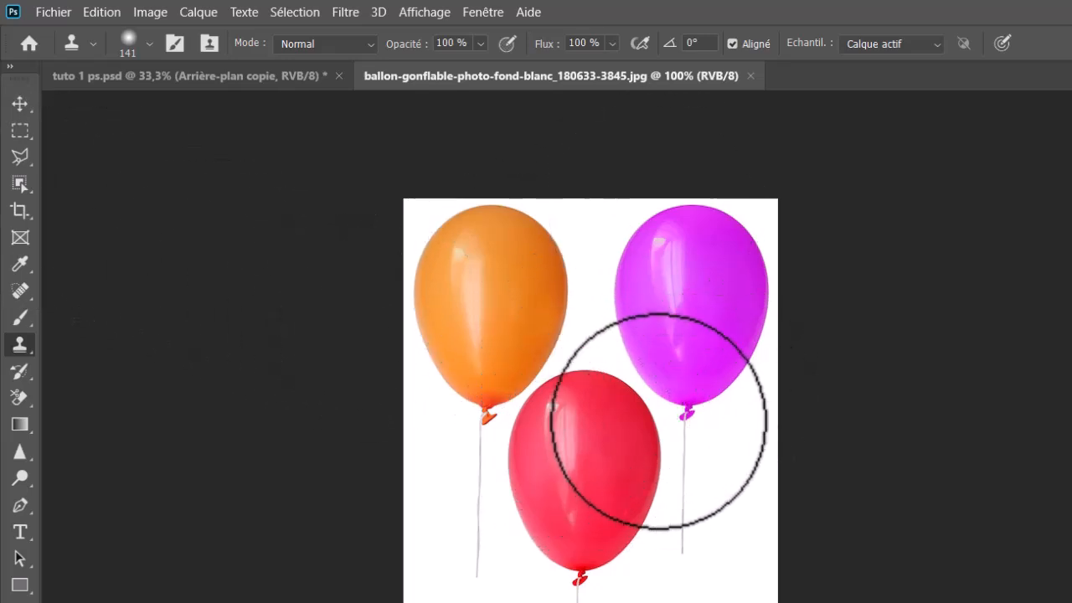
Step: Select the red balloon in the balloon image with the Object Selection tool in Rectangle mode
left_click(19, 186)
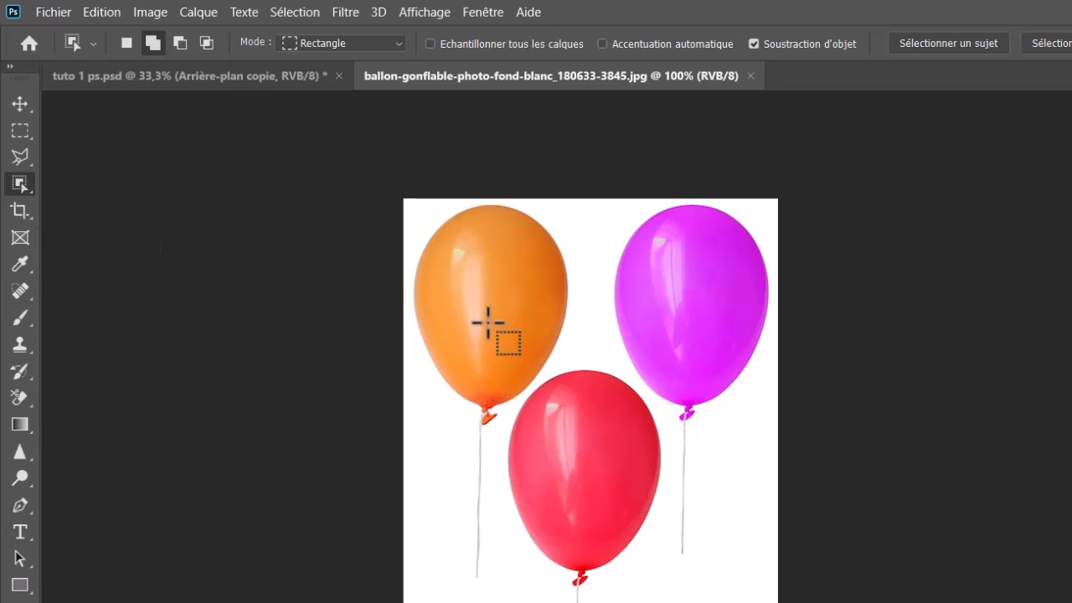
left_click_drag(510, 372, 662, 602)
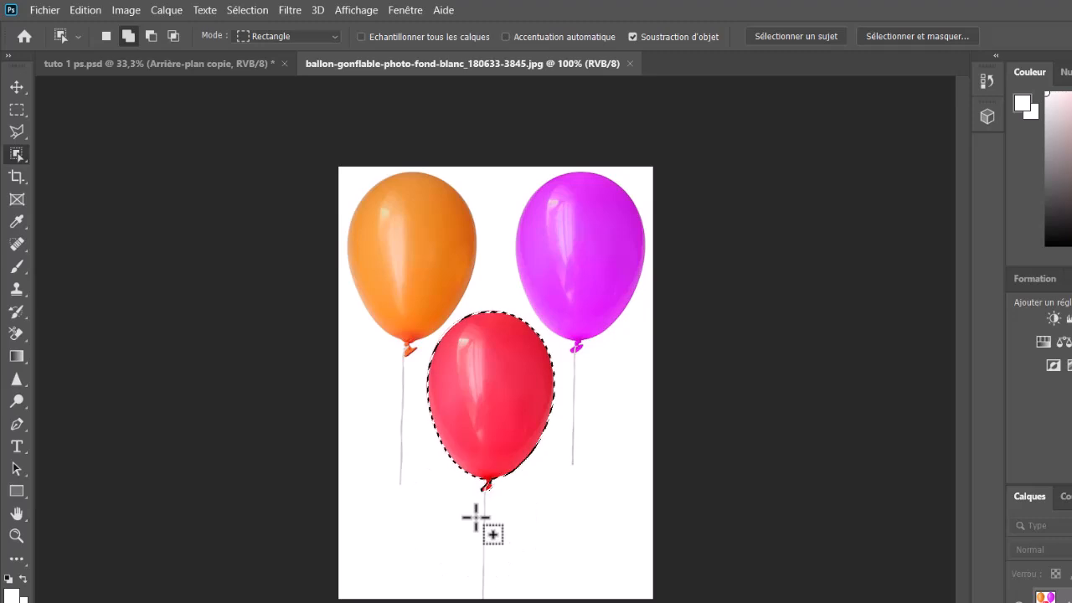
scroll(477, 519, "up", 4)
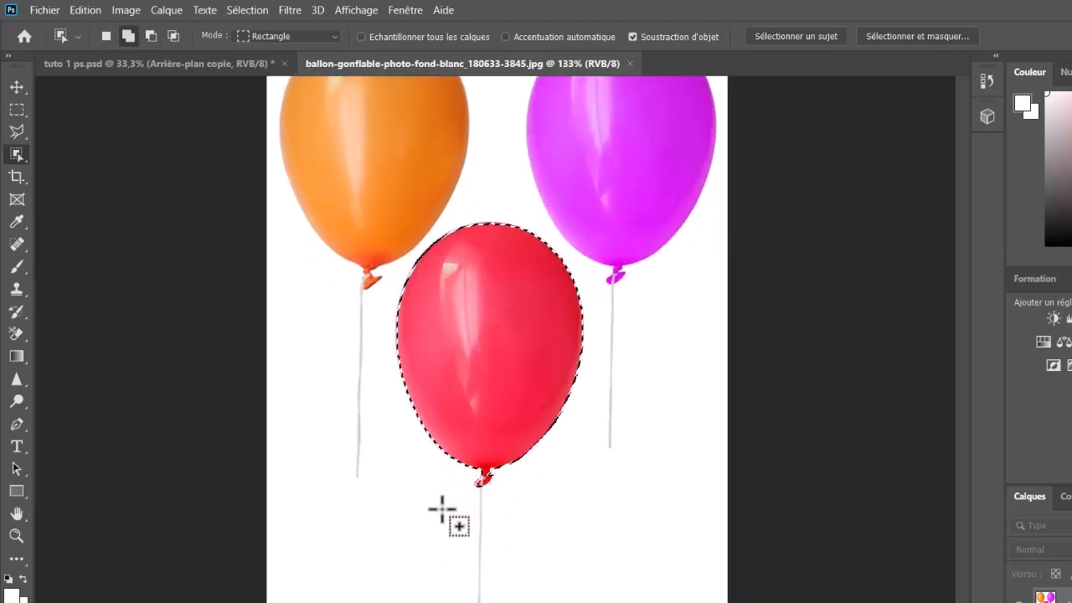
scroll(443, 504, "down", 1)
scroll(443, 504, "down", 2)
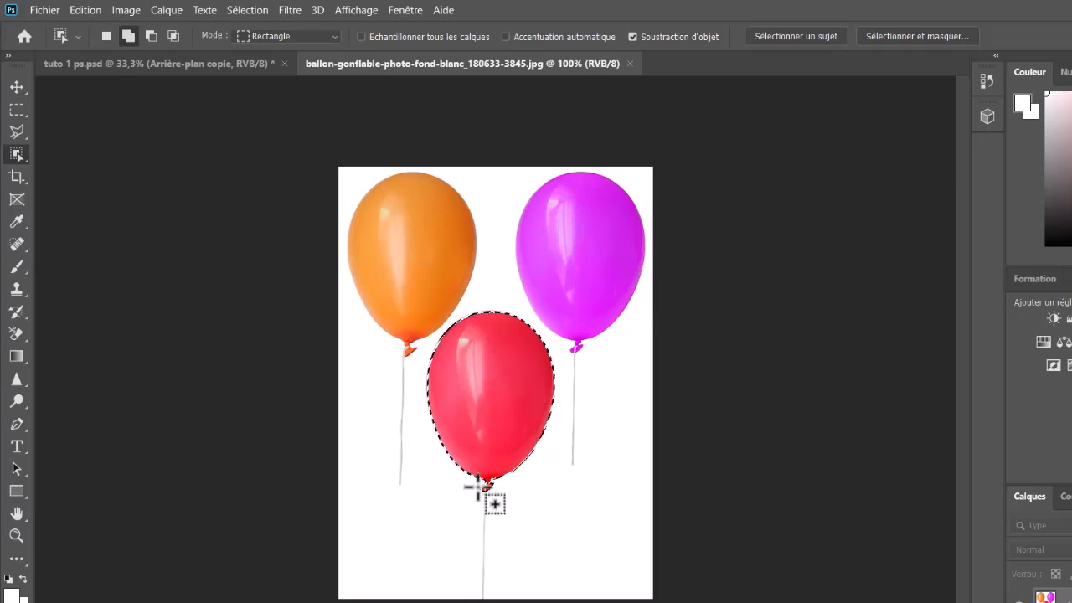
Step: Try to add the red balloon's string to the selection, and undo that addition
left_click_drag(473, 486, 528, 595)
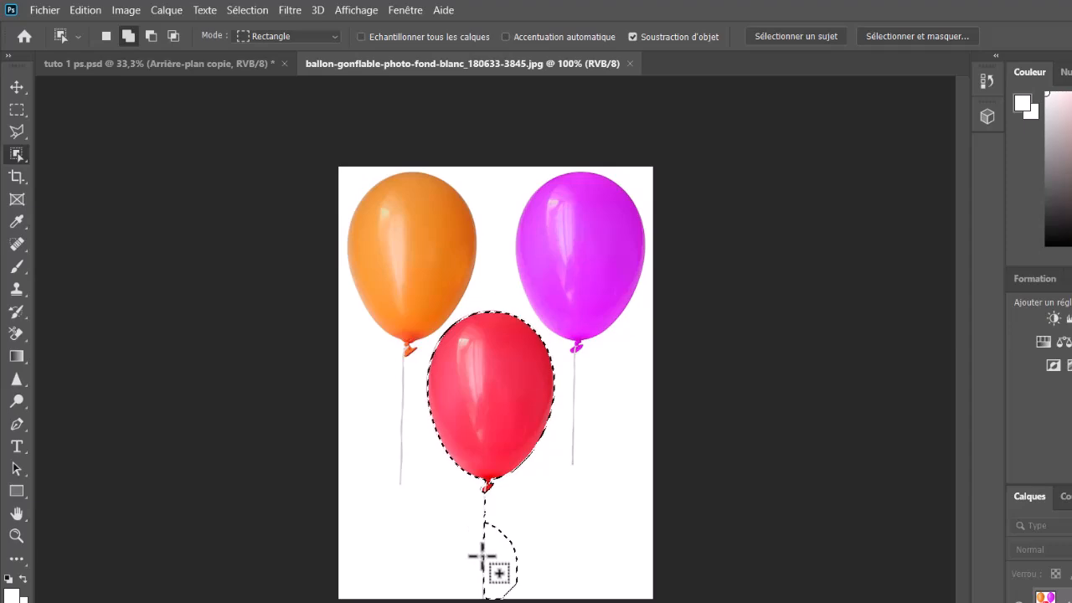
scroll(479, 550, "up", 2)
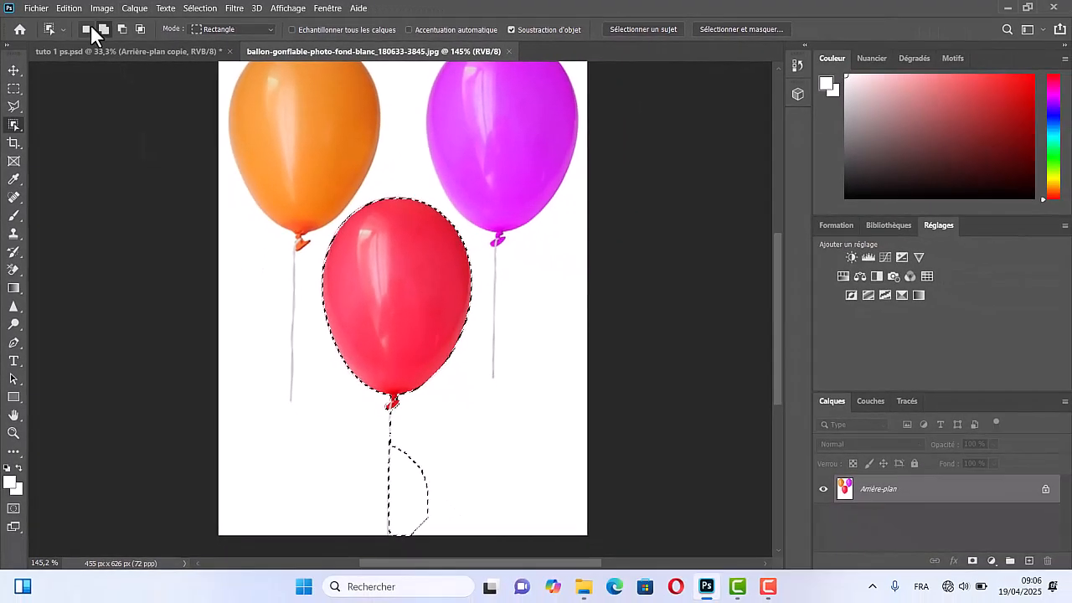
left_click(151, 36)
scroll(431, 411, "down", 1)
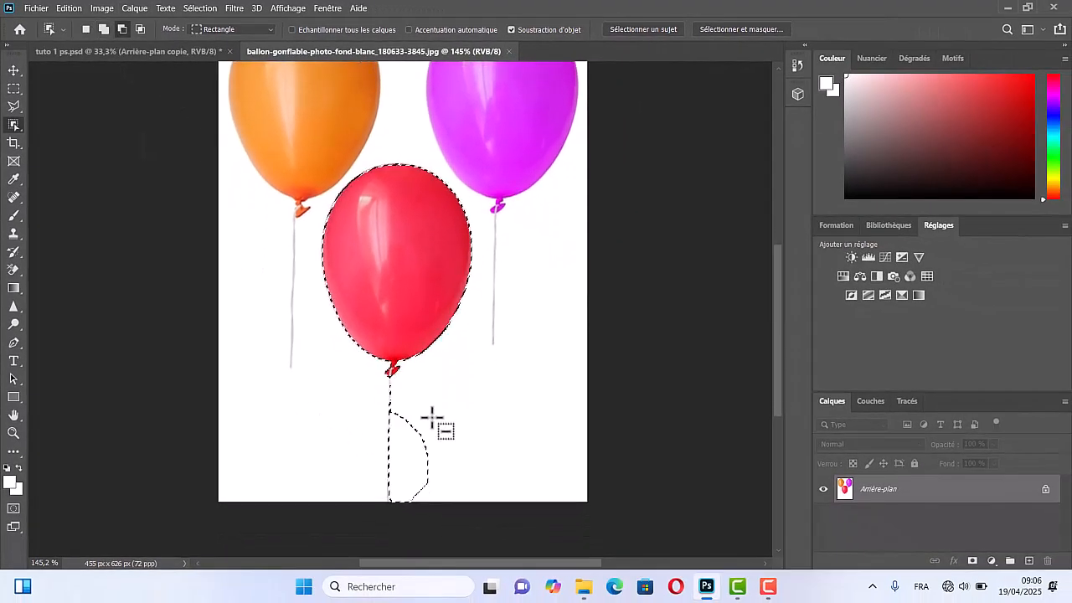
scroll(442, 420, "down", 1)
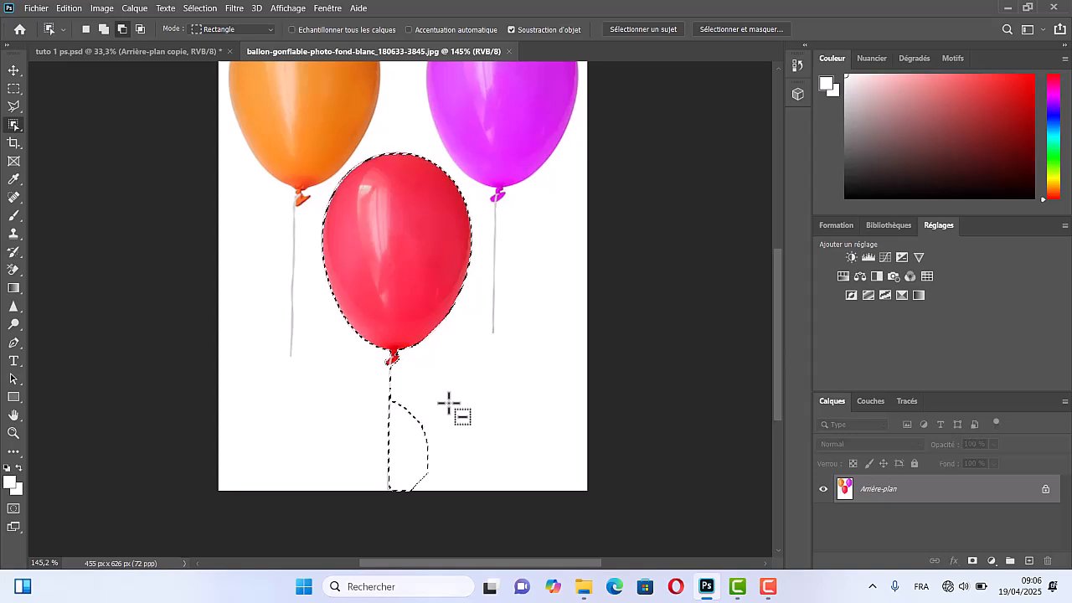
key("ctrl+z")
scroll(414, 389, "up", 3)
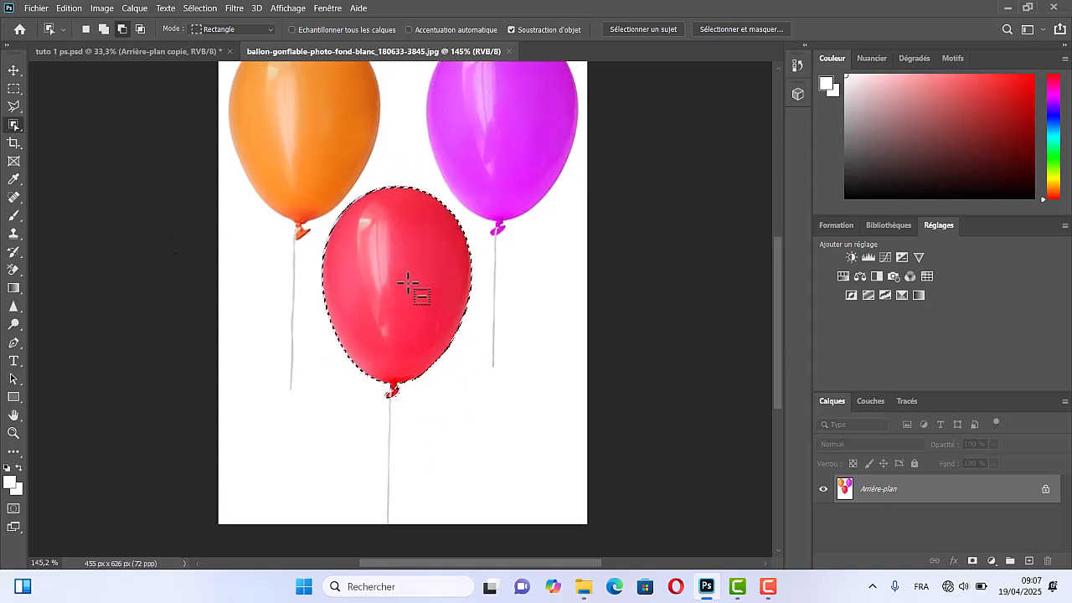
Step: Copy the selected red balloon into the tuto 1 ps.psd portrait and name its layer b red
left_click(10, 75)
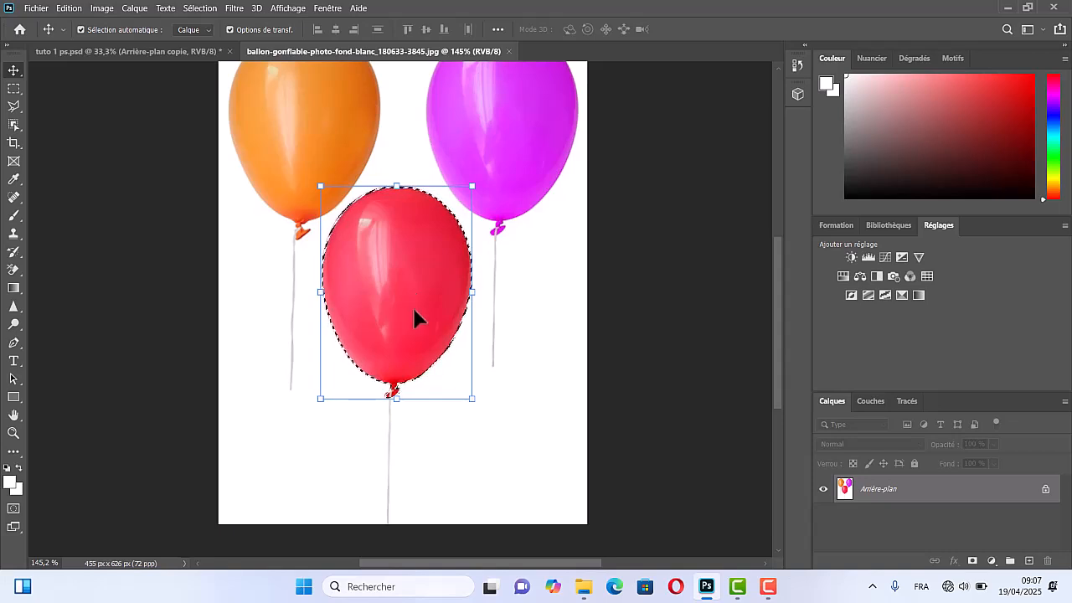
left_click_drag(413, 308, 343, 168)
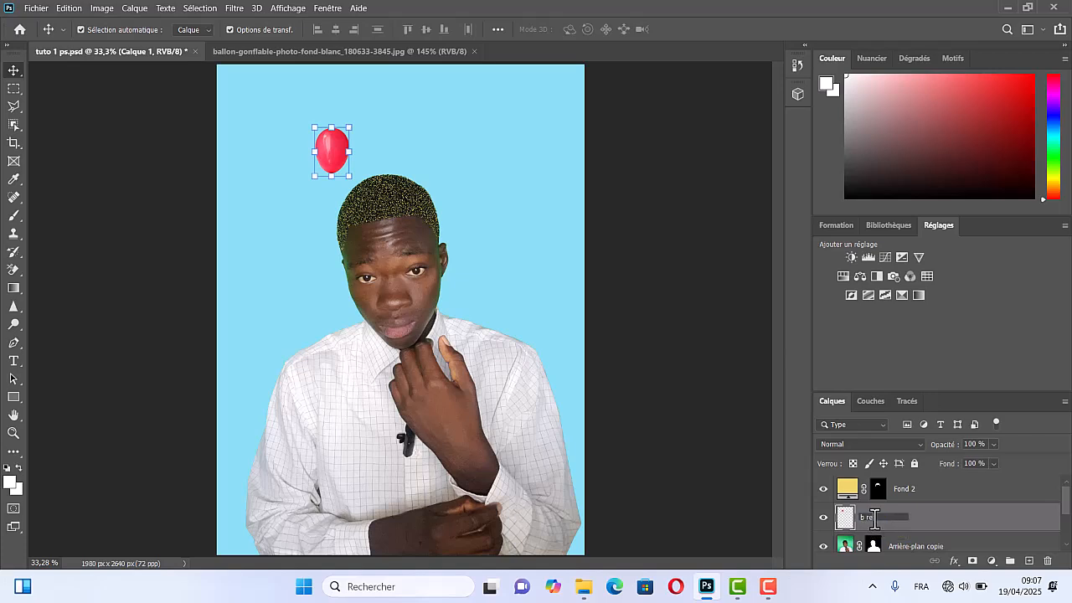
key("Return")
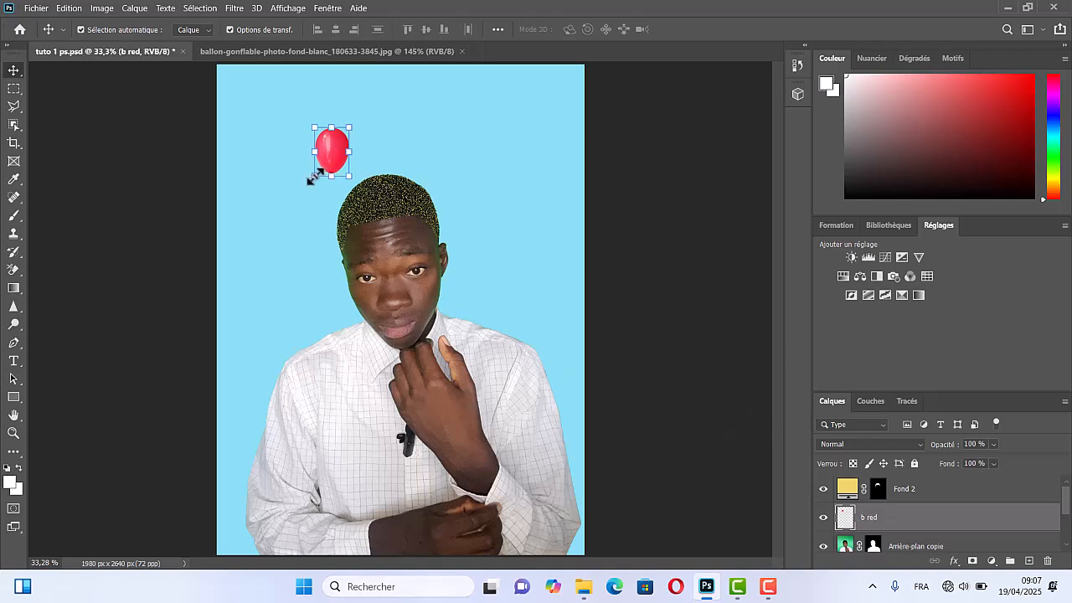
Step: Enlarge the red balloon to about 231 % in the portrait's upper-left area and move its layer below Arrière-plan copie
left_click_drag(316, 175, 269, 238)
left_click_drag(298, 172, 261, 158)
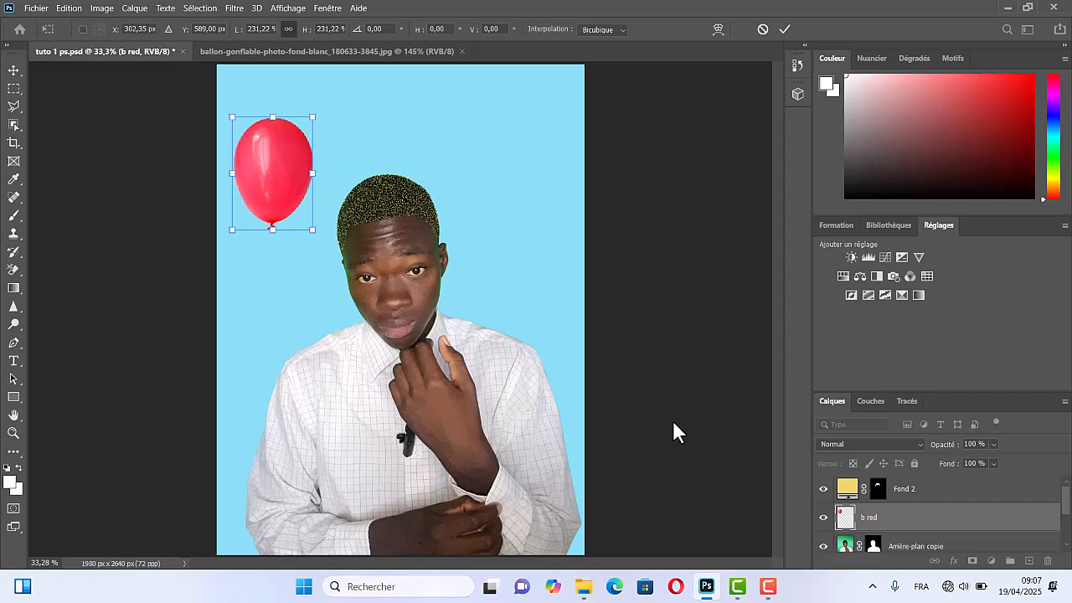
scroll(874, 526, "down", 2)
scroll(882, 528, "up", 1)
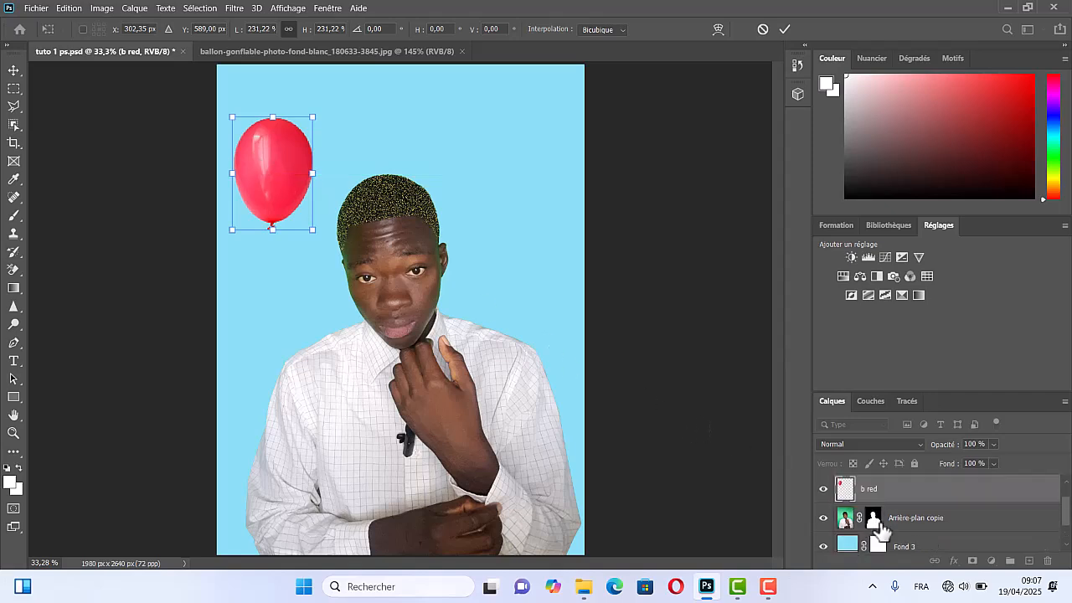
left_click_drag(888, 493, 904, 529)
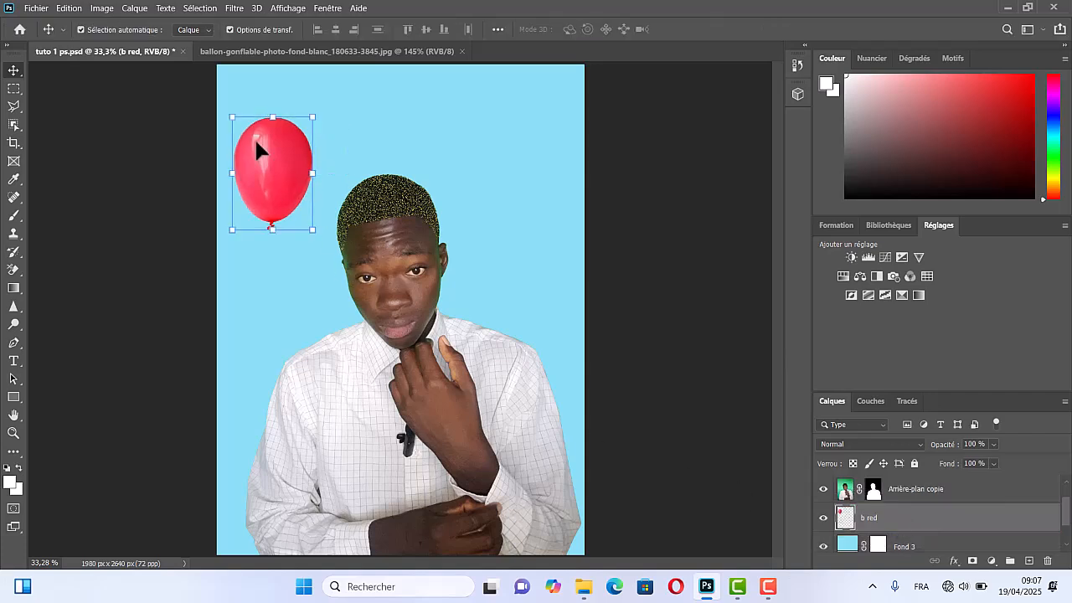
Step: Move the red balloon down beside the man's head and enlarge it to about 110 %
left_click_drag(273, 151, 302, 220)
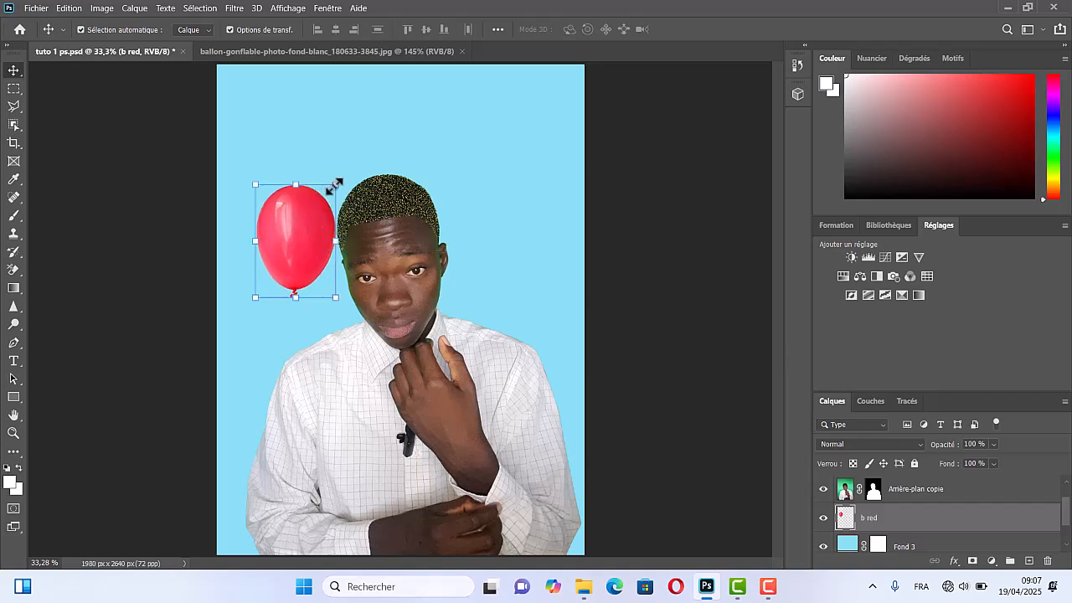
left_click_drag(335, 182, 345, 173)
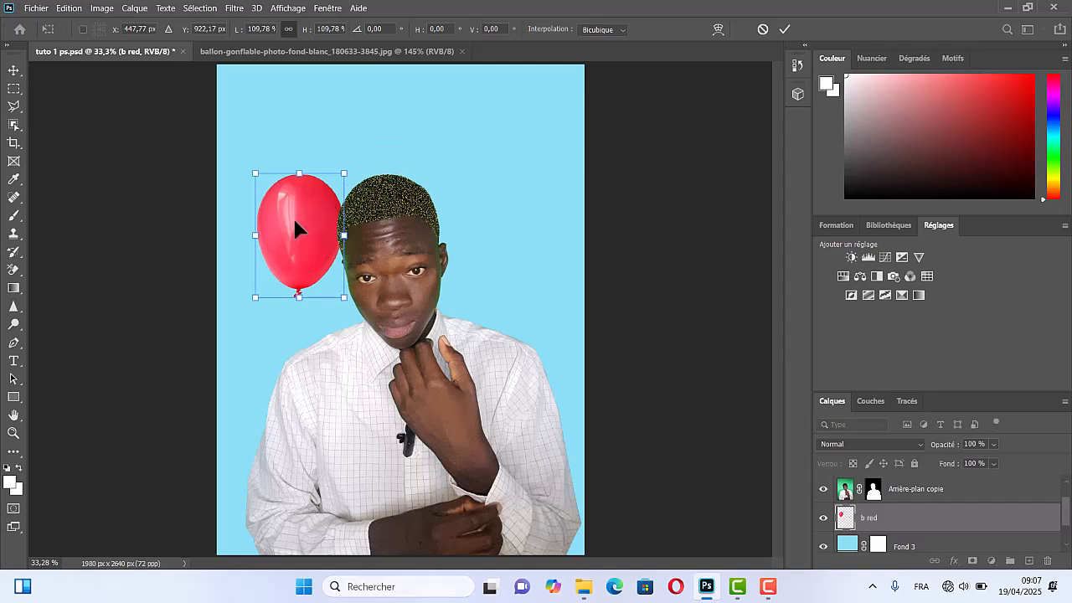
Step: Place the b red layer above Arrière-plan copie and shift the red balloon left, clear of the man's head
left_click_drag(898, 521, 905, 481)
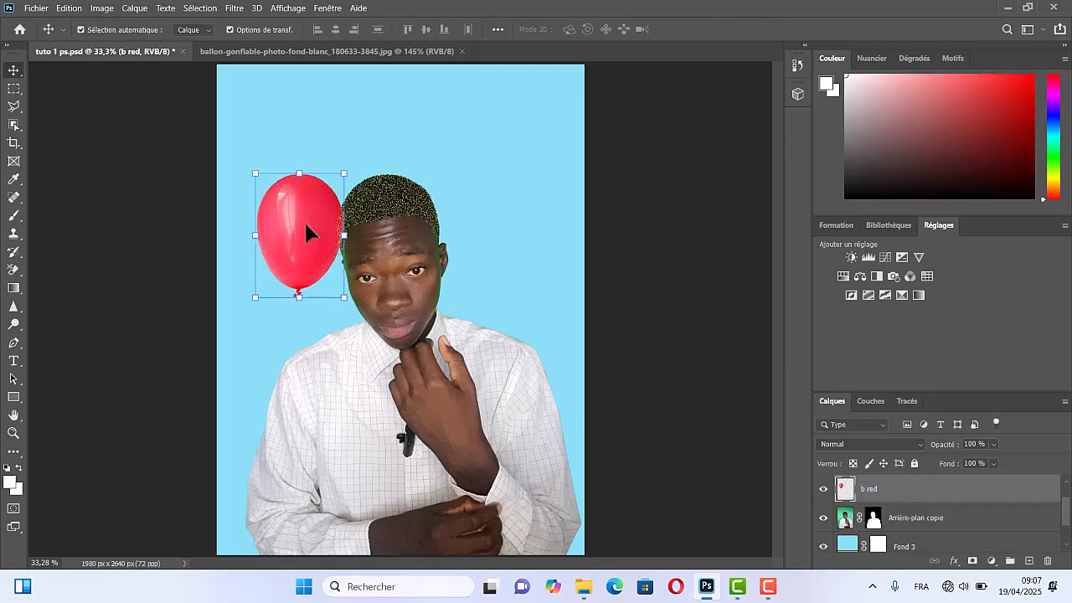
mouse_move(304, 225)
left_mouse_down()
mouse_move(378, 270)
mouse_move(285, 227)
left_mouse_up()
left_click(236, 70)
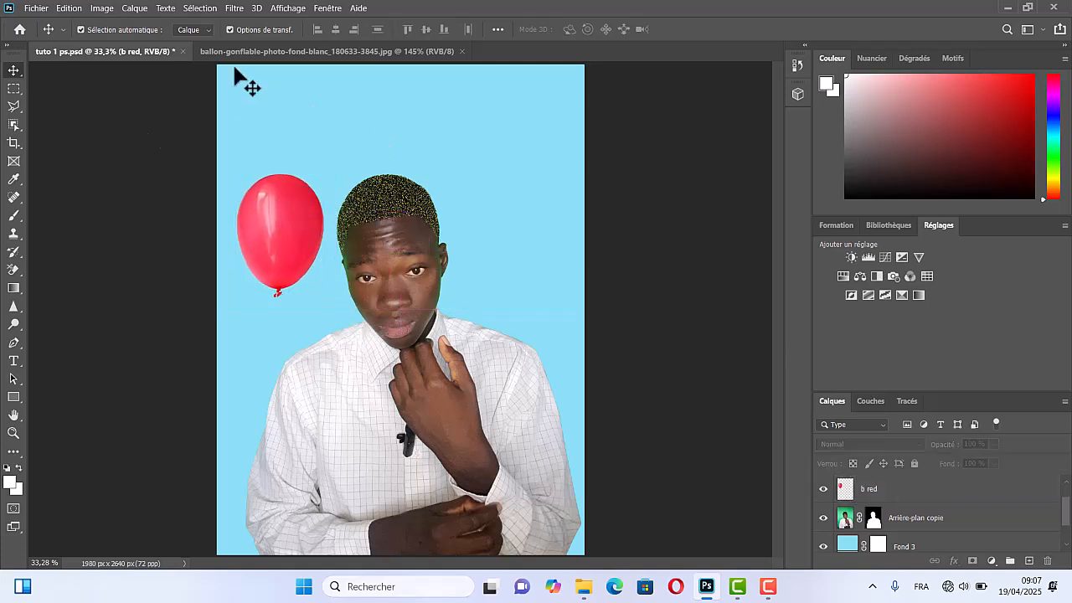
Step: In the balloon image, deselect the red balloon and select the orange one with the Object Selection tool
left_click(249, 52)
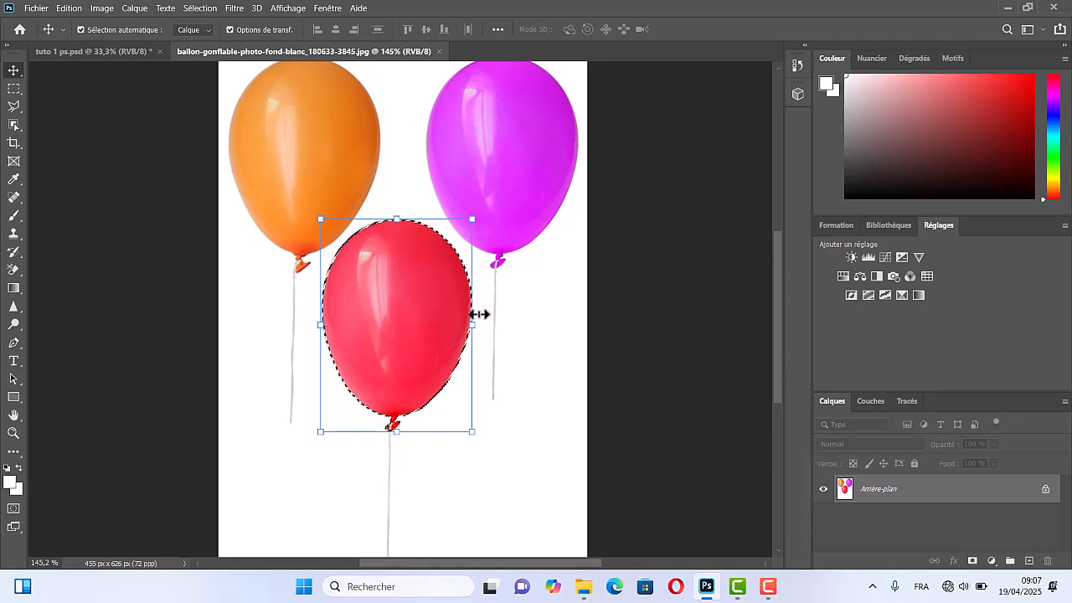
key("ctrl+d")
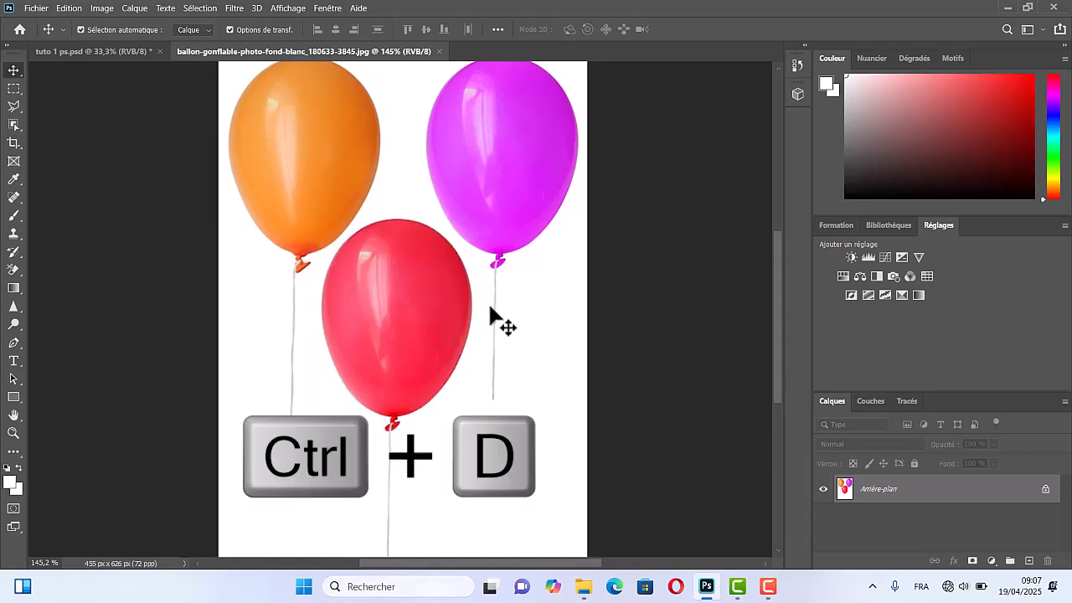
scroll(494, 262, "up", 2)
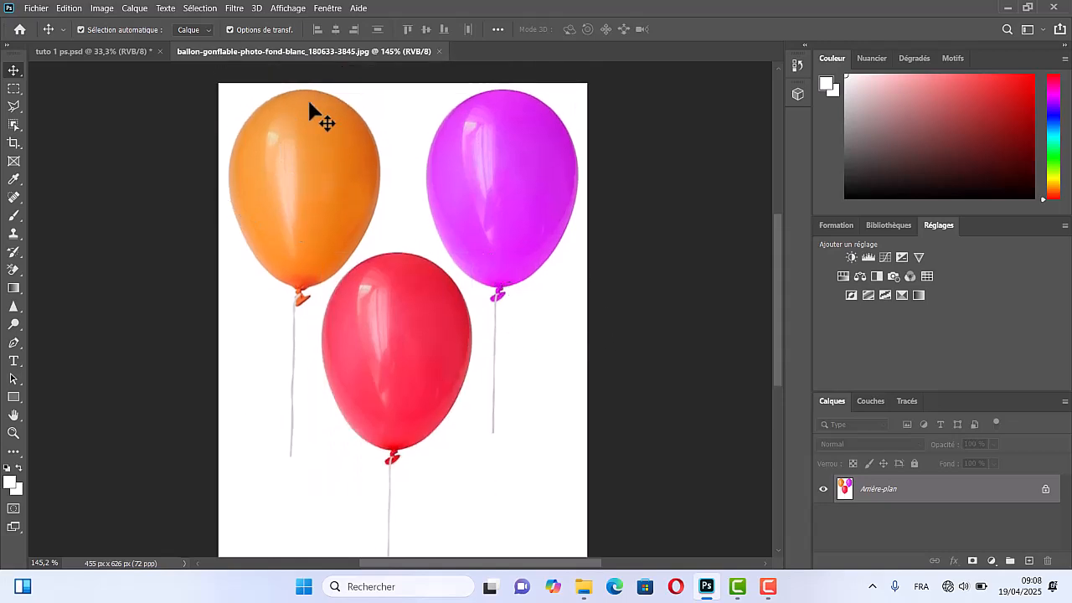
left_click(14, 123)
left_click_drag(216, 91, 390, 323)
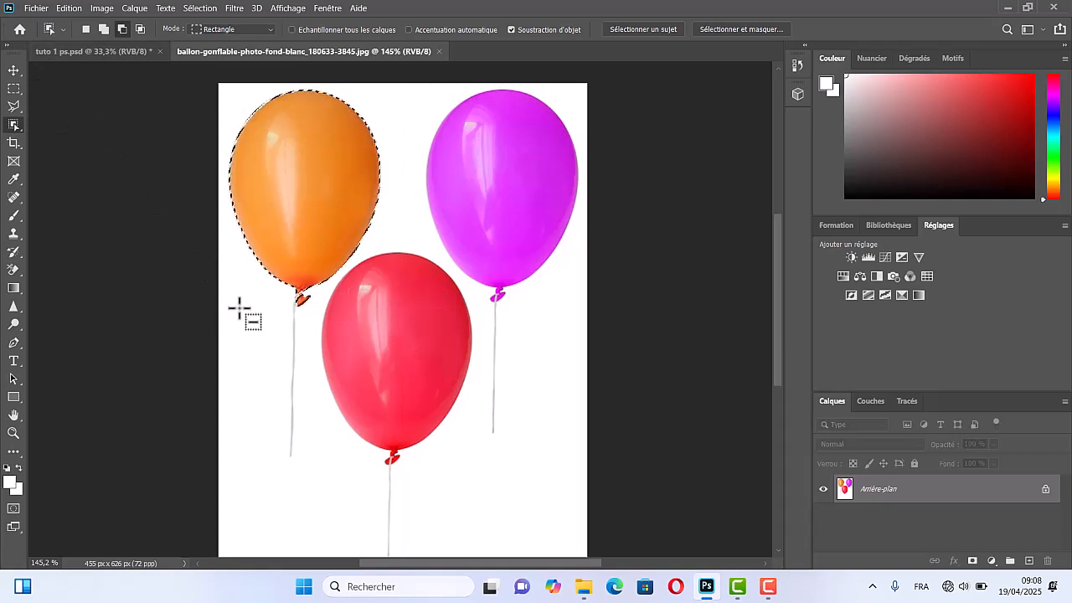
Step: Copy the selected orange balloon into the tuto 1 ps.psd portrait and enlarge it to about 230 % over the head
left_click(13, 71)
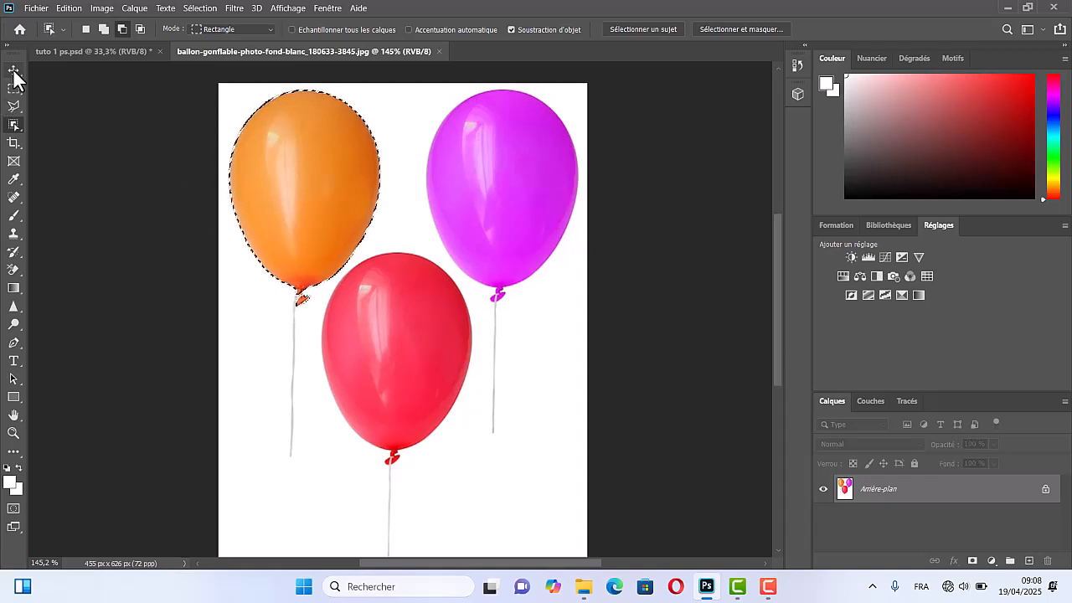
left_click_drag(291, 205, 344, 157)
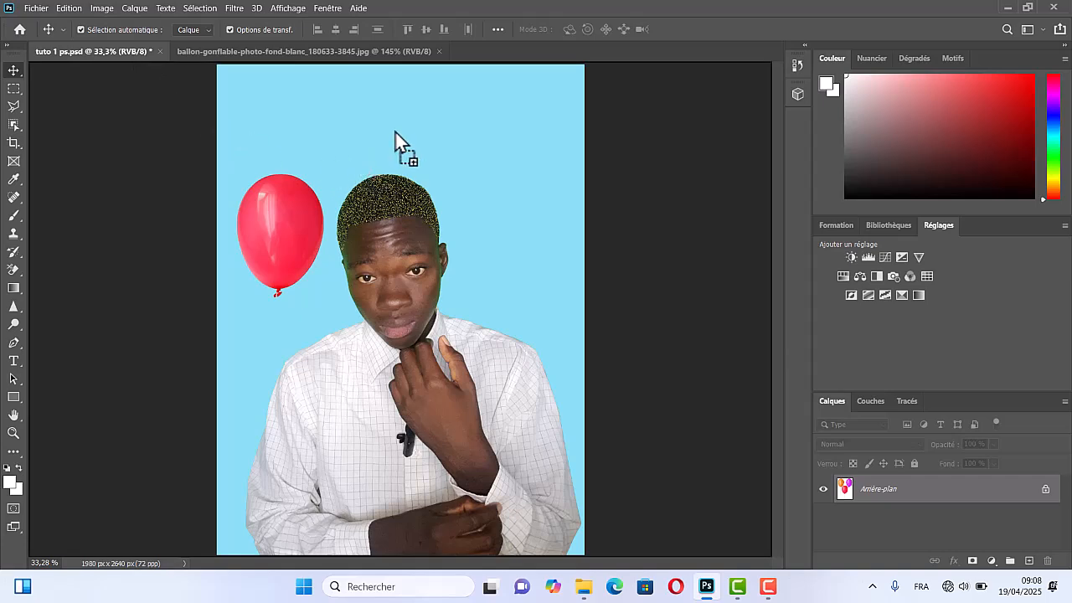
left_click_drag(395, 132, 461, 217)
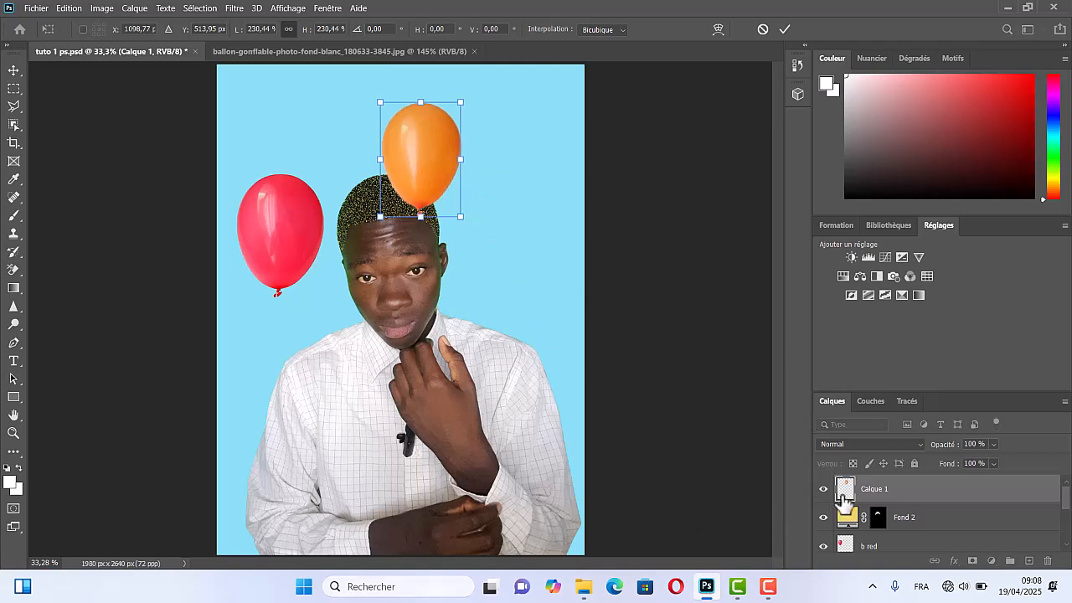
Step: Rename the orange balloon's layer b jaune and place it between the Fond 2 and b red layers
double_click(874, 491)
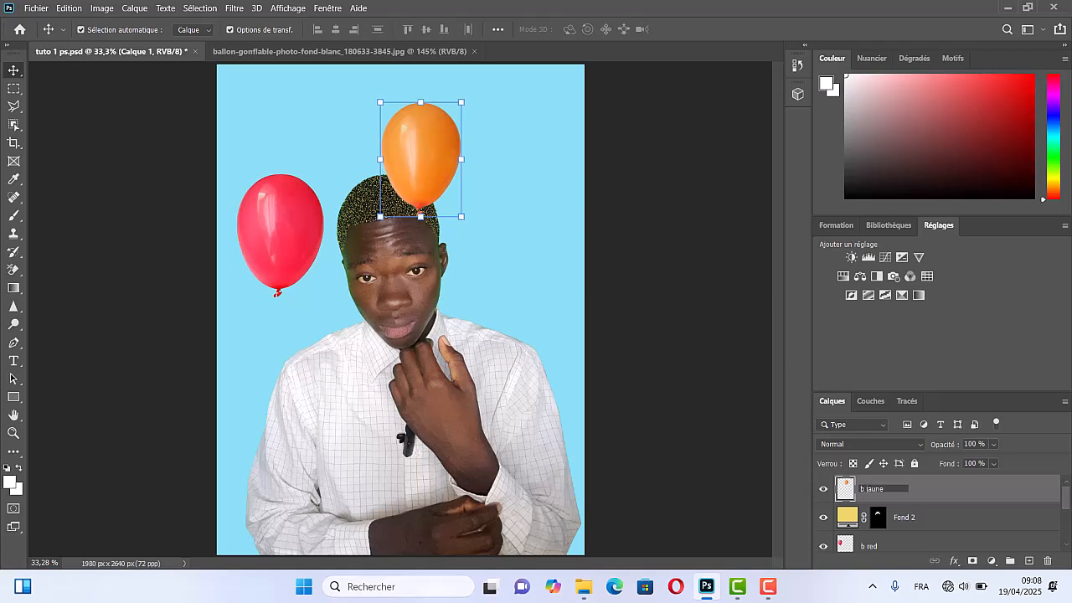
key("Return")
scroll(899, 513, "down", 1)
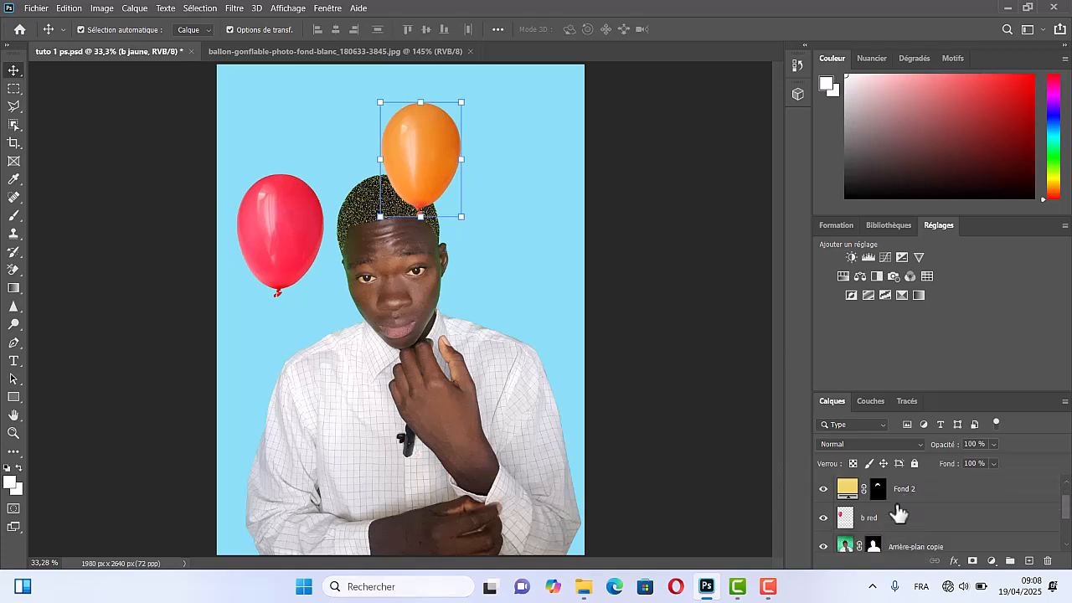
scroll(902, 511, "up", 1)
left_click_drag(909, 489, 921, 536)
Step: Shrink the orange balloon to about 68 % and move it above the head, partly cut off by the canvas's upper edge
left_click_drag(416, 167, 483, 234)
left_click_drag(521, 172, 394, 80)
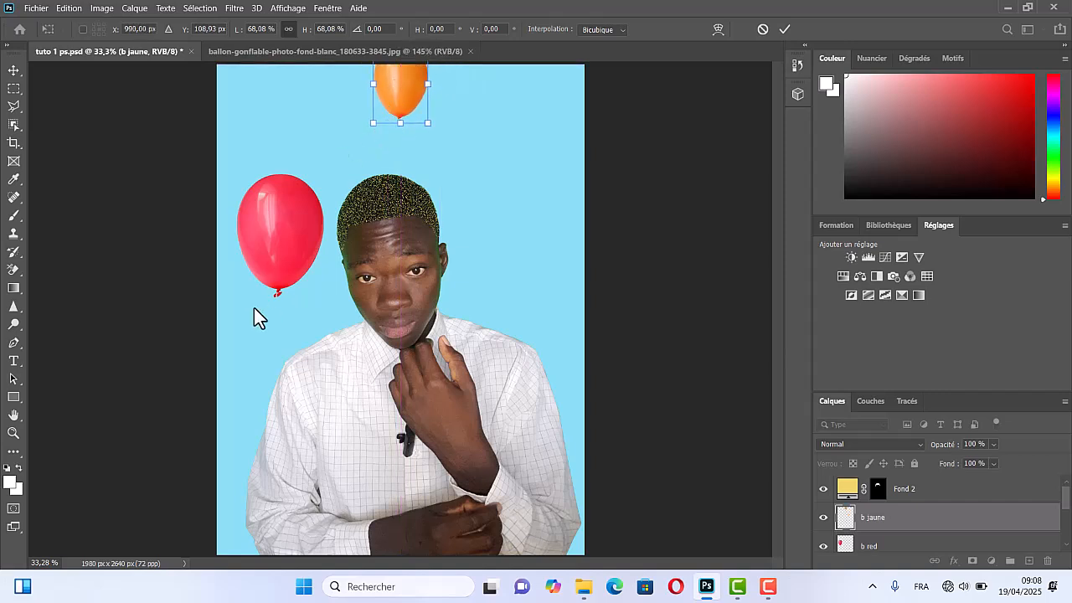
left_click(13, 72)
left_click(120, 140)
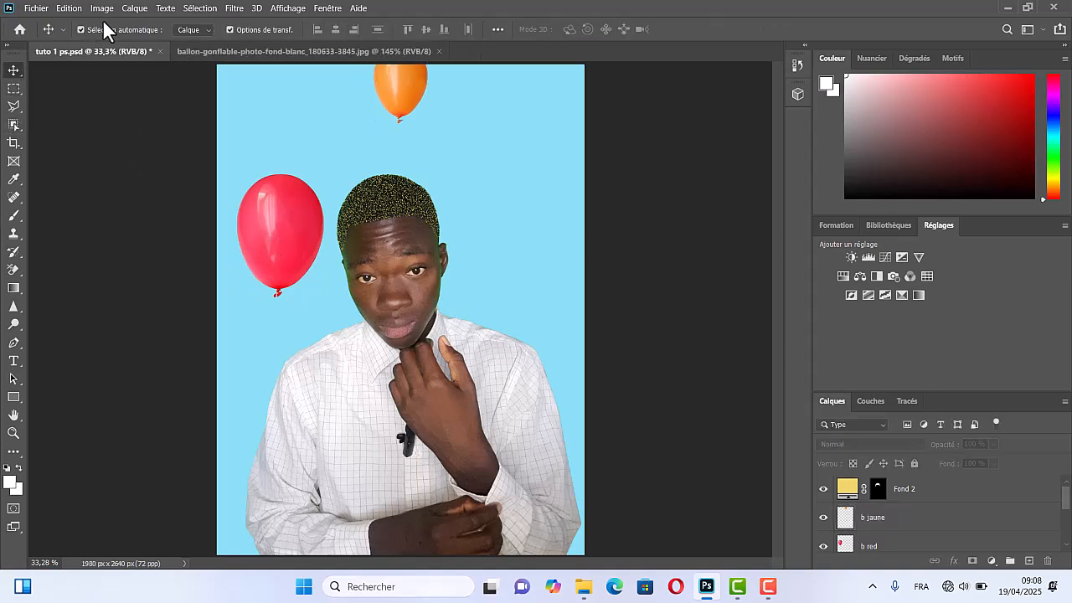
Step: In the balloon image, deselect the orange balloon and select the purple one with the Object Selection tool
left_click(201, 50)
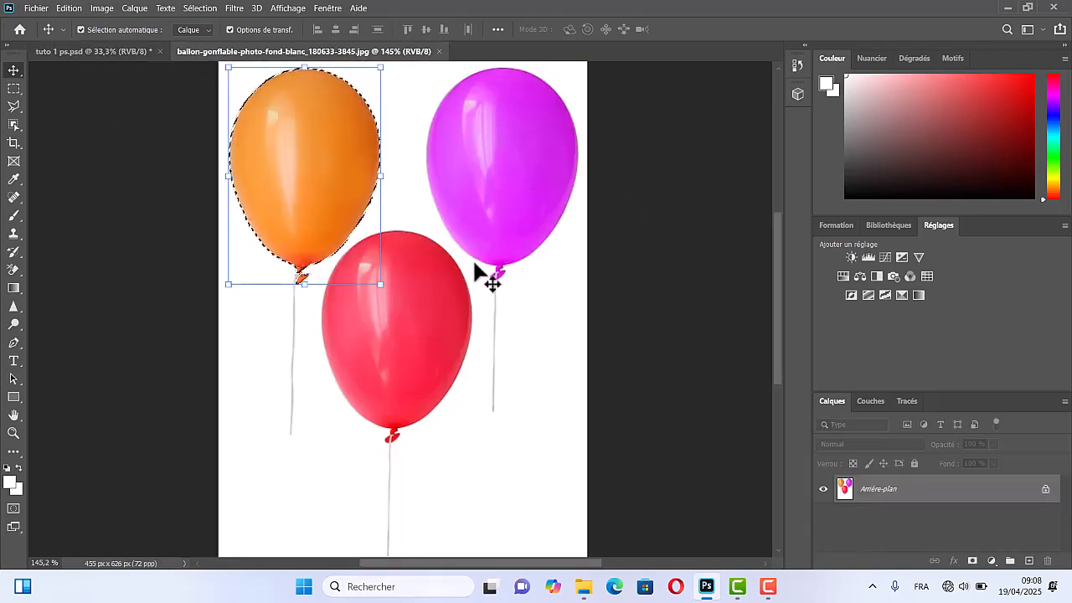
key("ctrl+c")
key("ctrl+d")
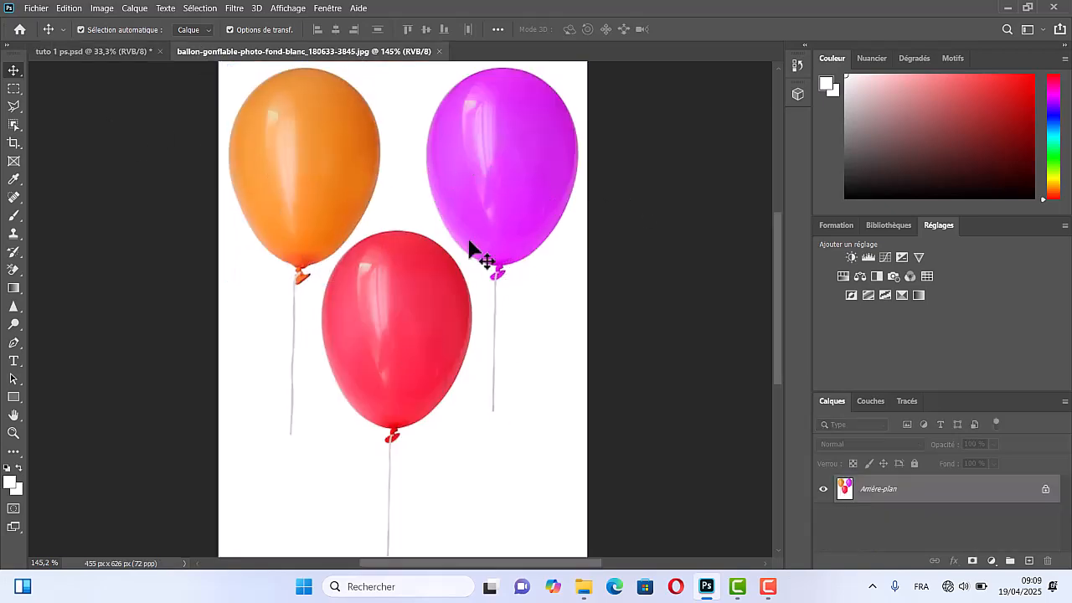
left_click(13, 125)
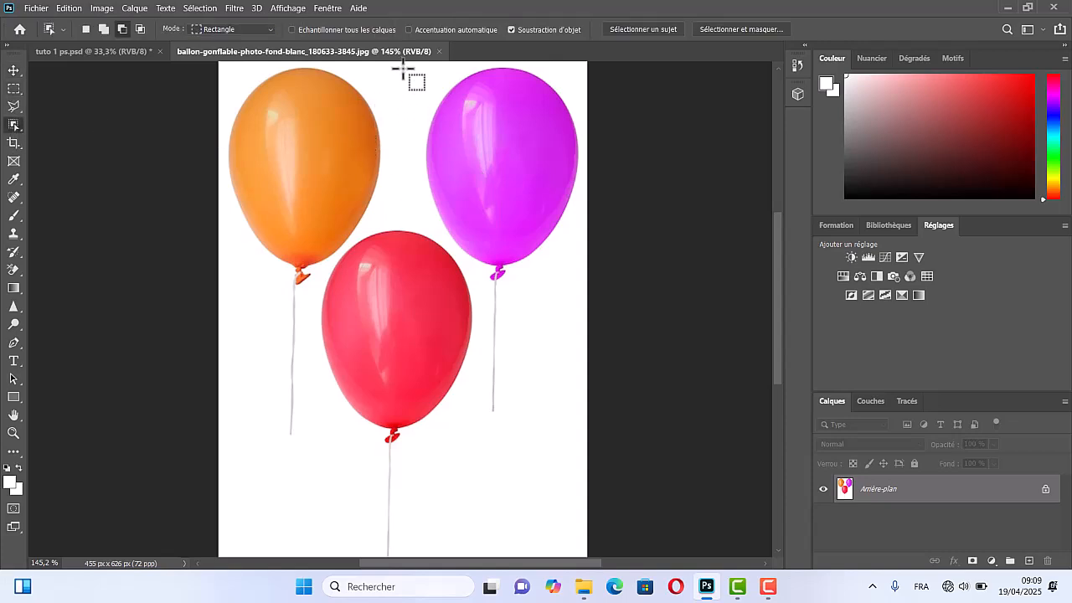
left_click_drag(403, 69, 588, 272)
left_click_drag(592, 290, 586, 298)
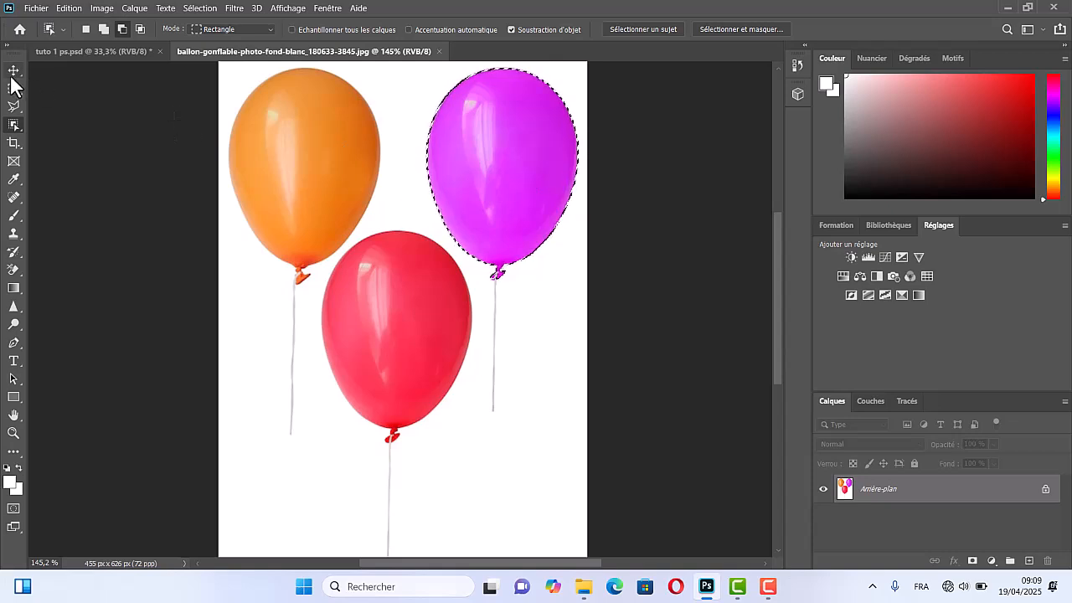
Step: Copy the selected purple balloon into the tuto 1 ps.psd portrait, enlarge it to about 246 % and place it to the right of the man's head
left_click(12, 77)
left_click_drag(480, 164, 244, 67)
left_click_drag(128, 49, 200, 92)
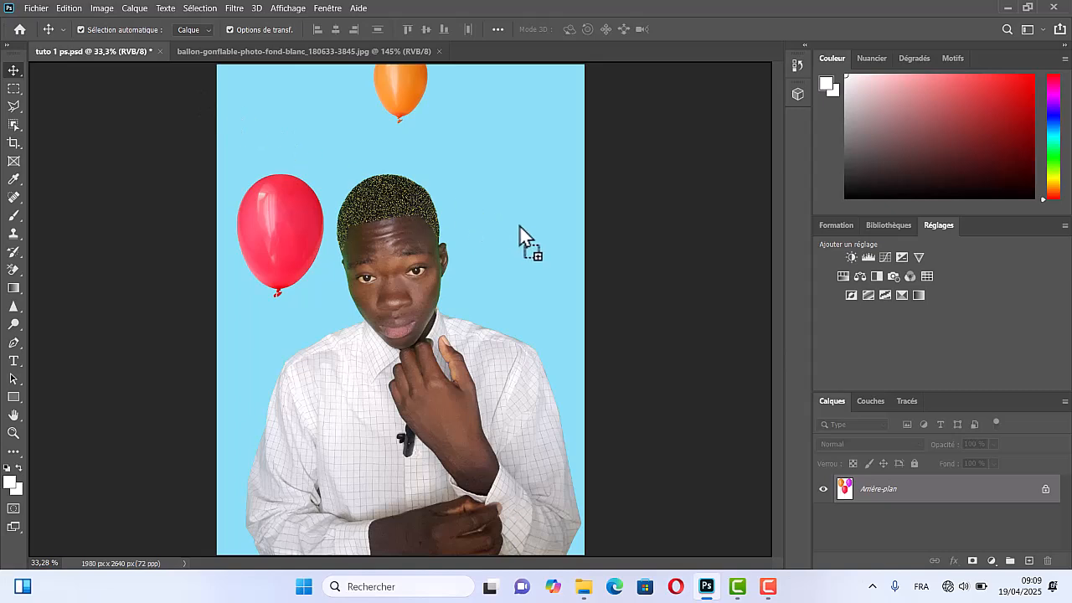
left_click_drag(534, 233, 570, 339)
left_click_drag(550, 293, 527, 284)
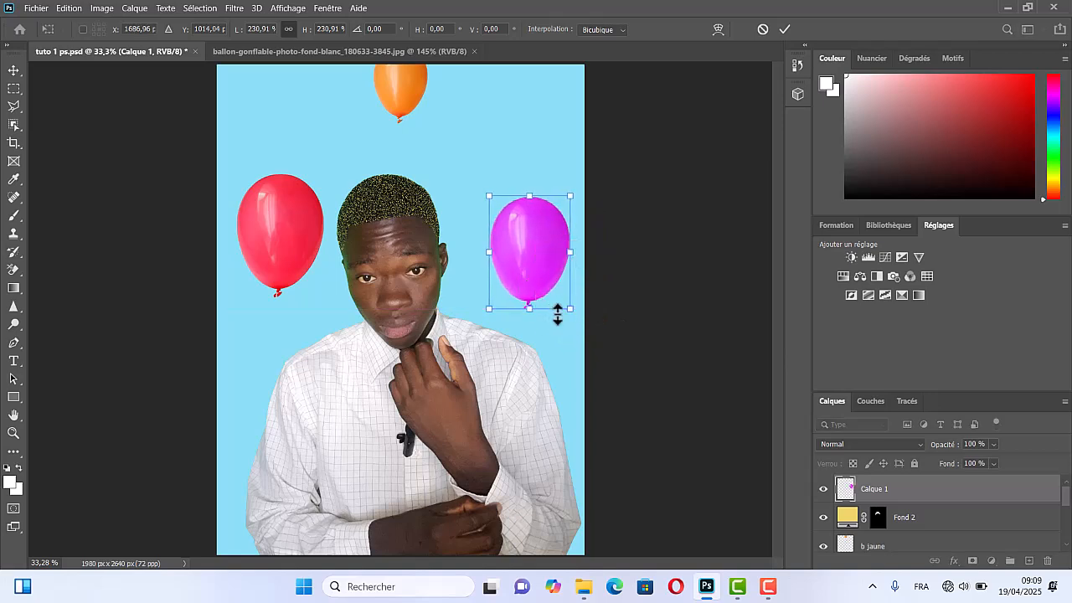
left_click_drag(572, 311, 575, 311)
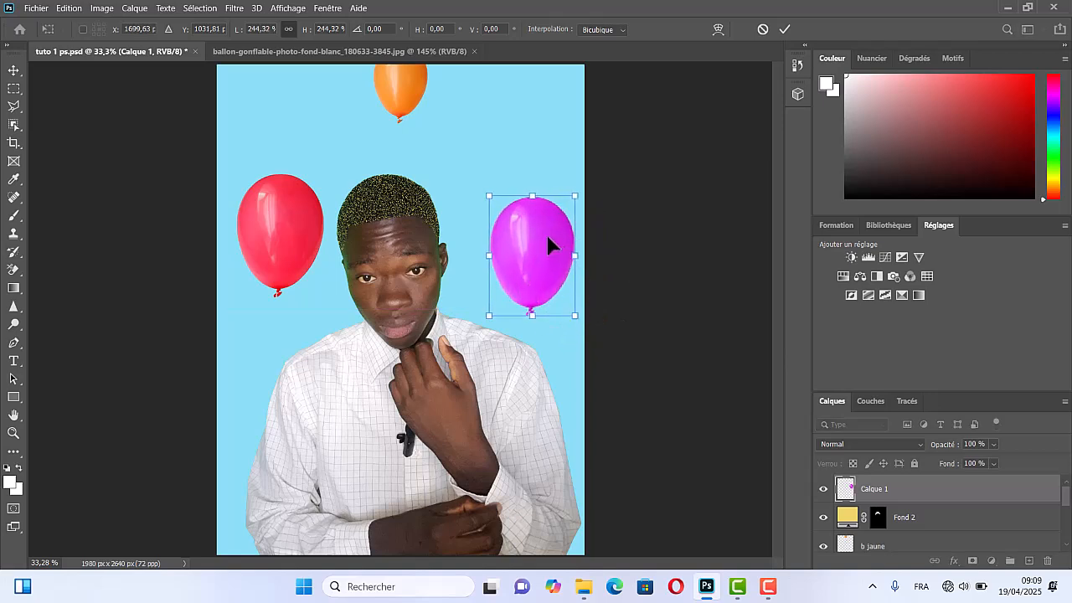
left_click_drag(546, 233, 544, 230)
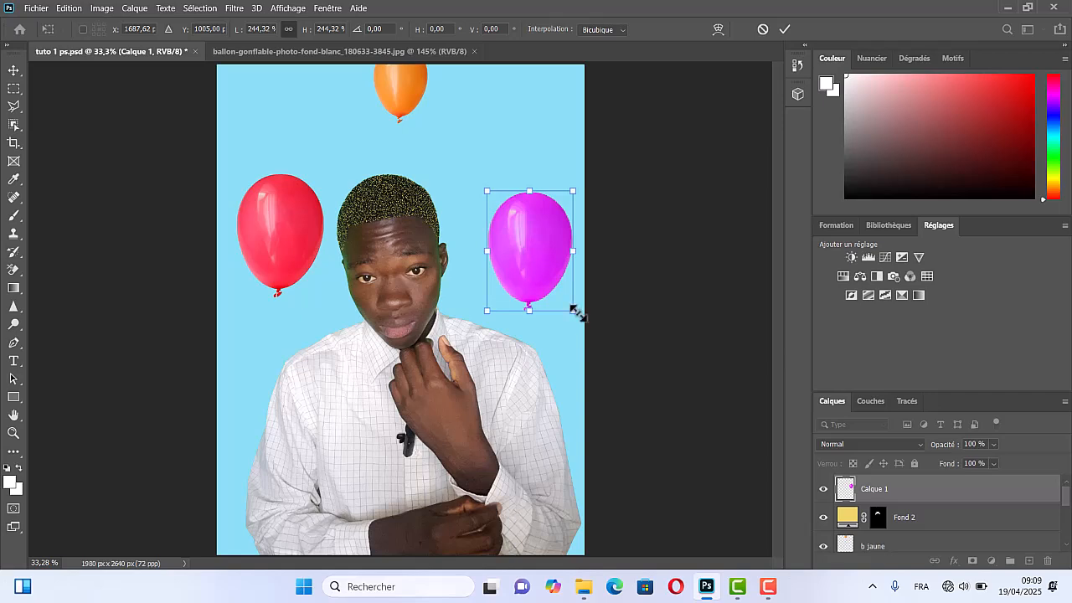
left_click_drag(578, 313, 581, 312)
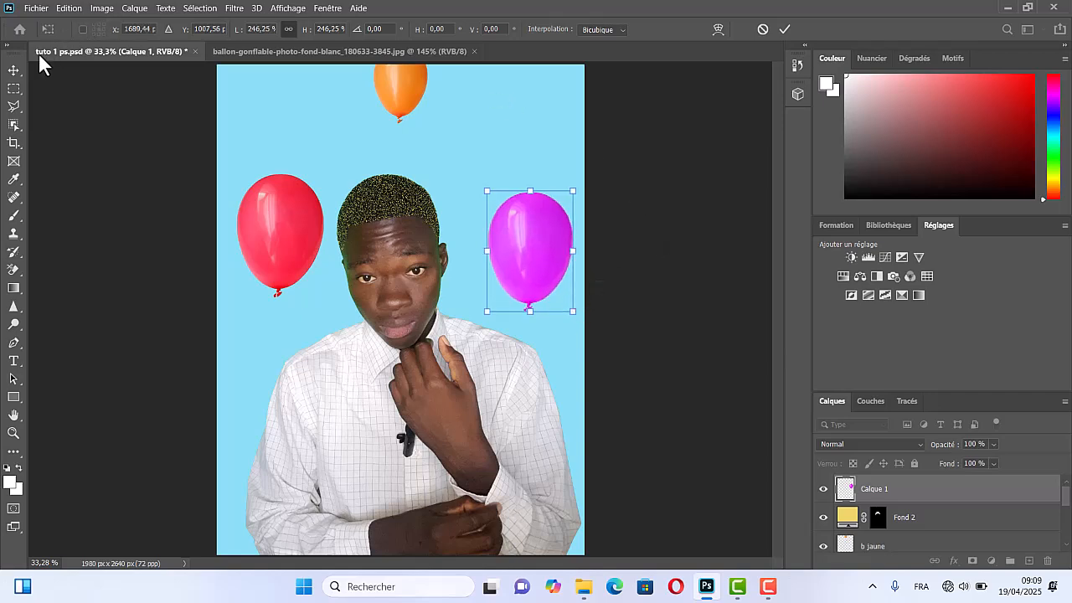
key("Return")
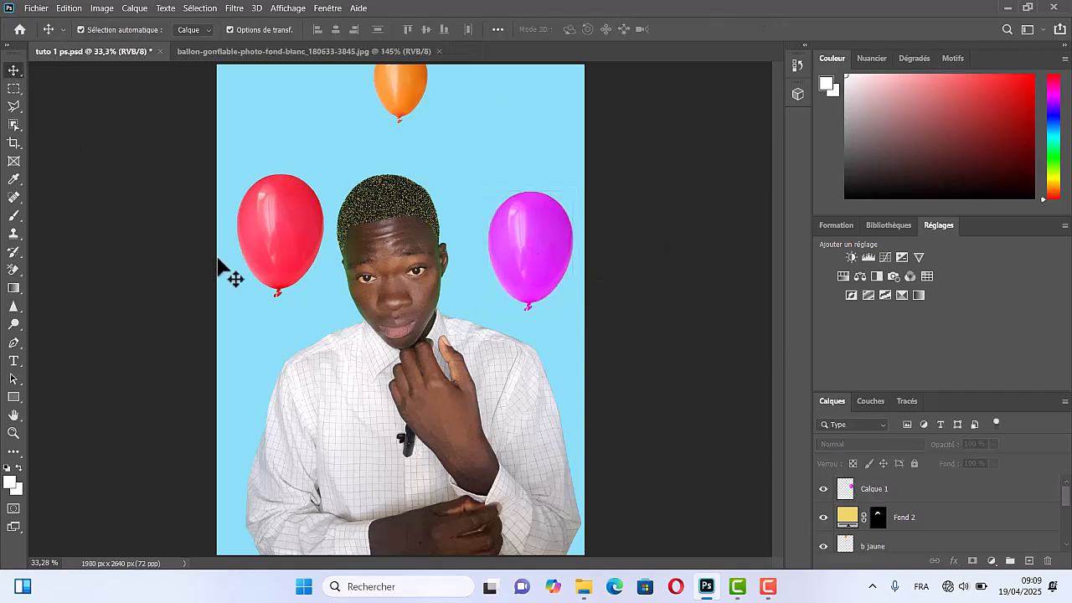
Step: Enlarge the red balloon and shift it up against the canvas's left edge, beside the man's head
left_click(274, 240)
left_click_drag(321, 298, 344, 322)
left_click_drag(305, 266, 290, 253)
key("Return")
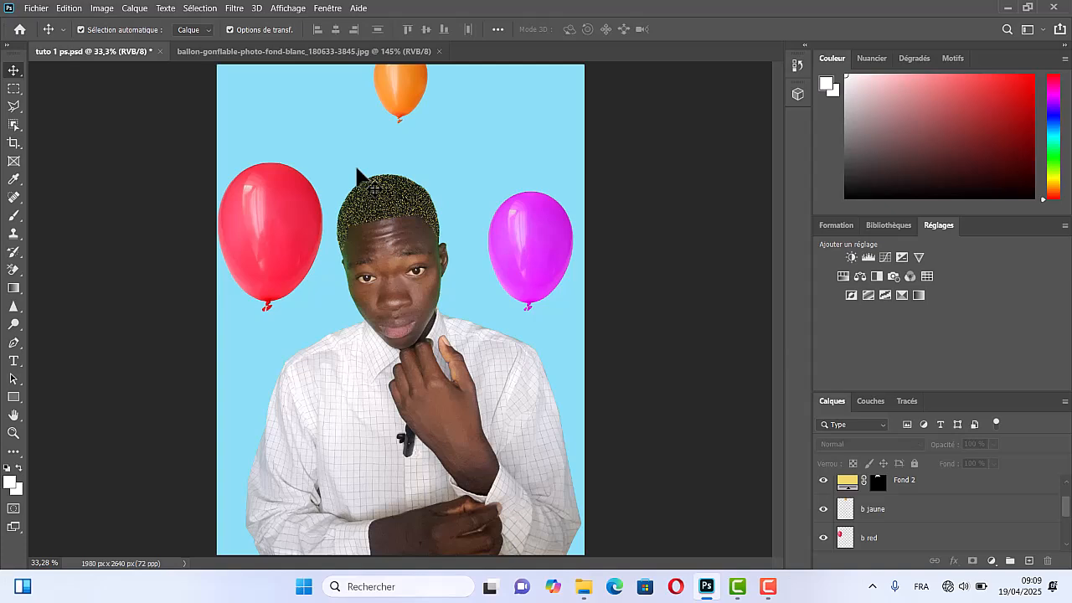
Step: Duplicate the purple balloon into the canvas's upper-left corner and shrink the copy to about 38 %
left_click(527, 259)
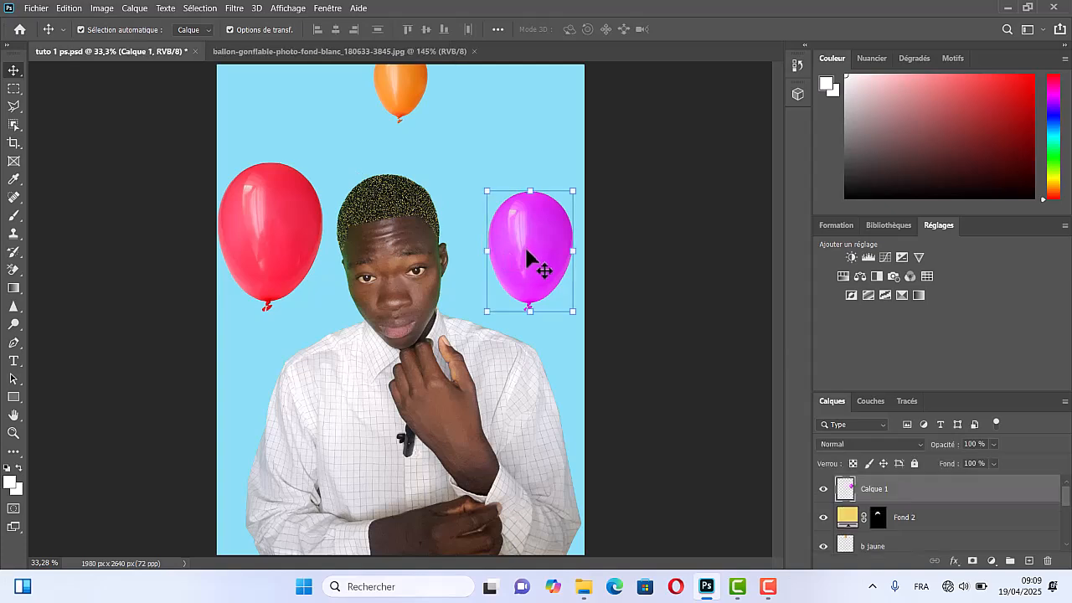
key("ctrl+alt")
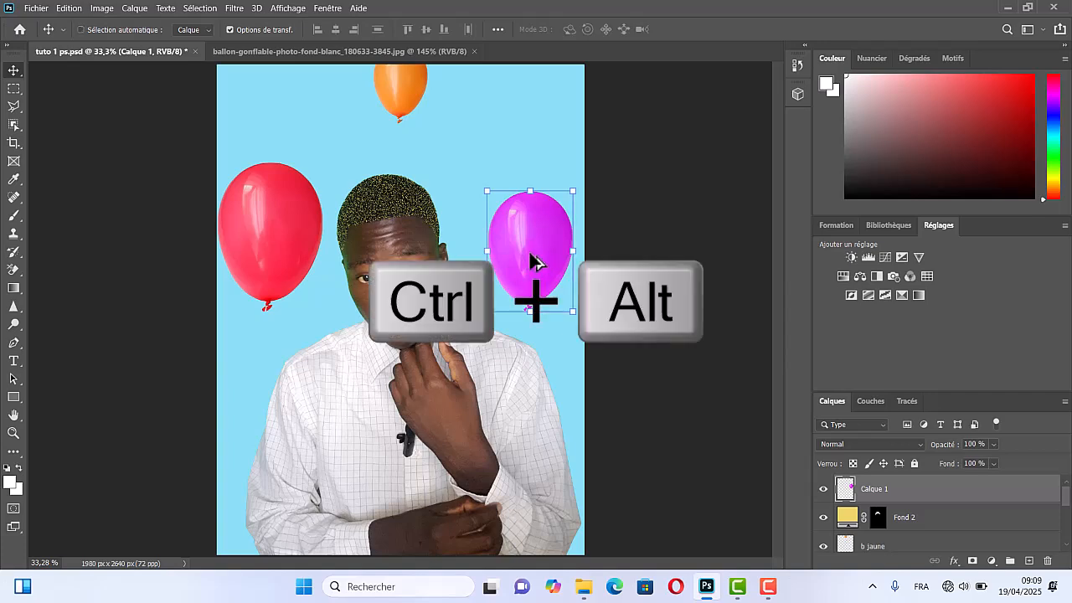
left_click_drag(531, 261, 280, 122)
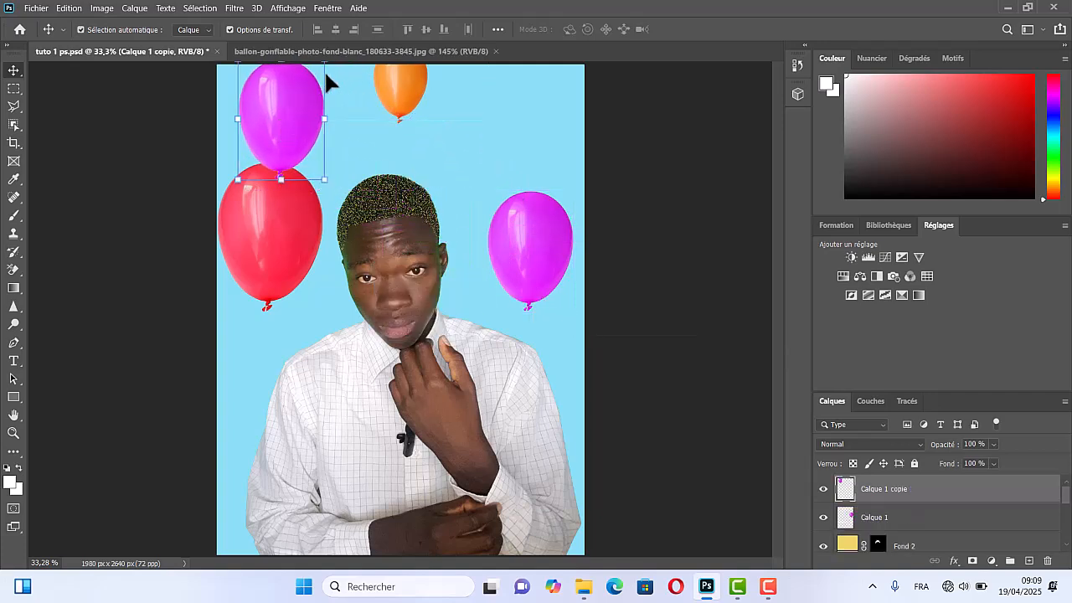
left_click_drag(322, 178, 264, 119)
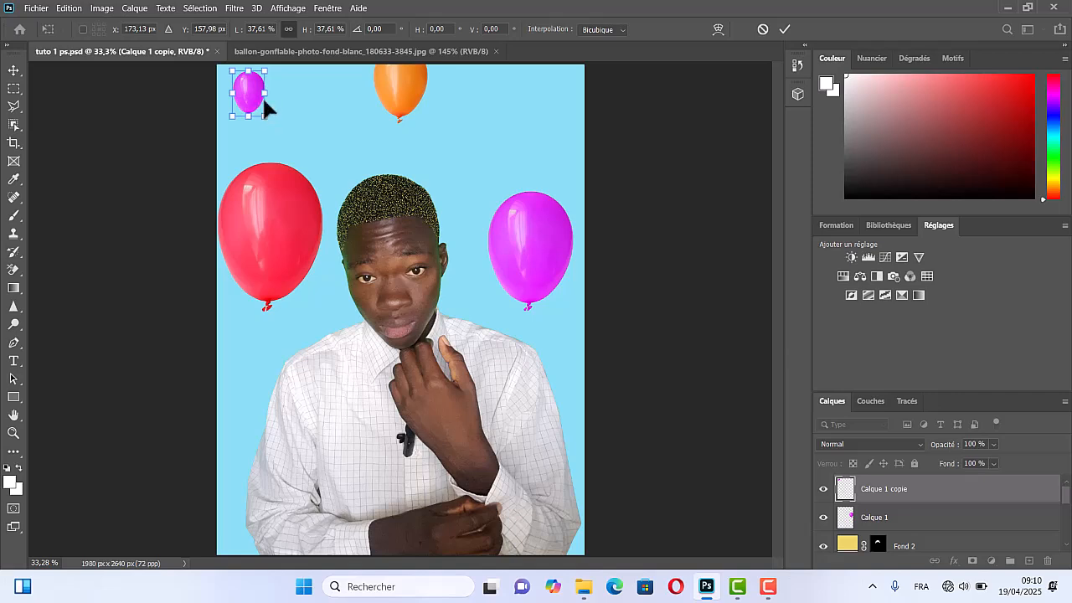
left_click(14, 71)
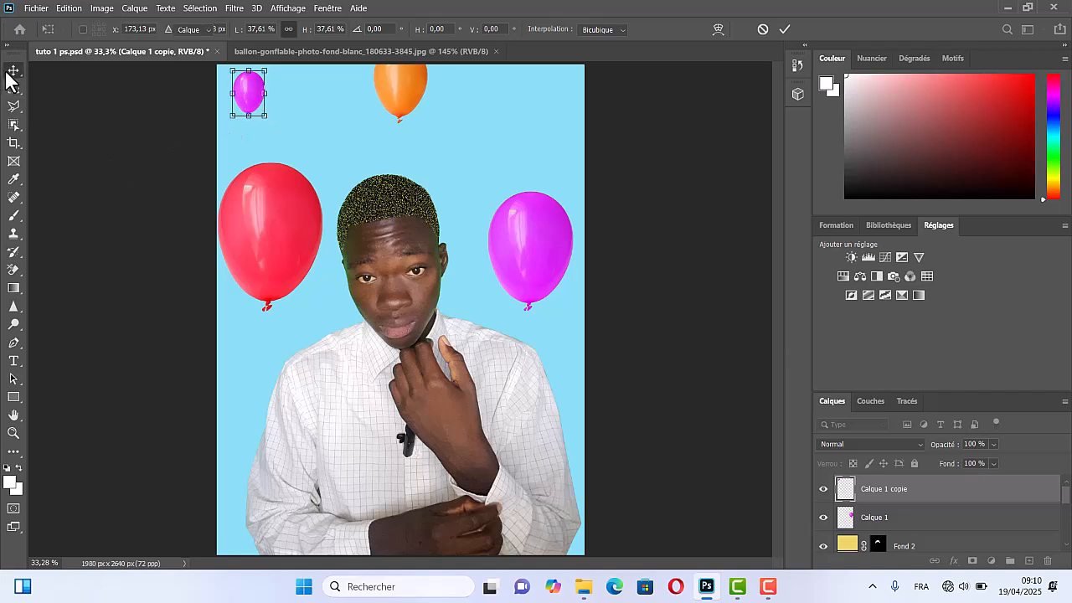
left_click(98, 155)
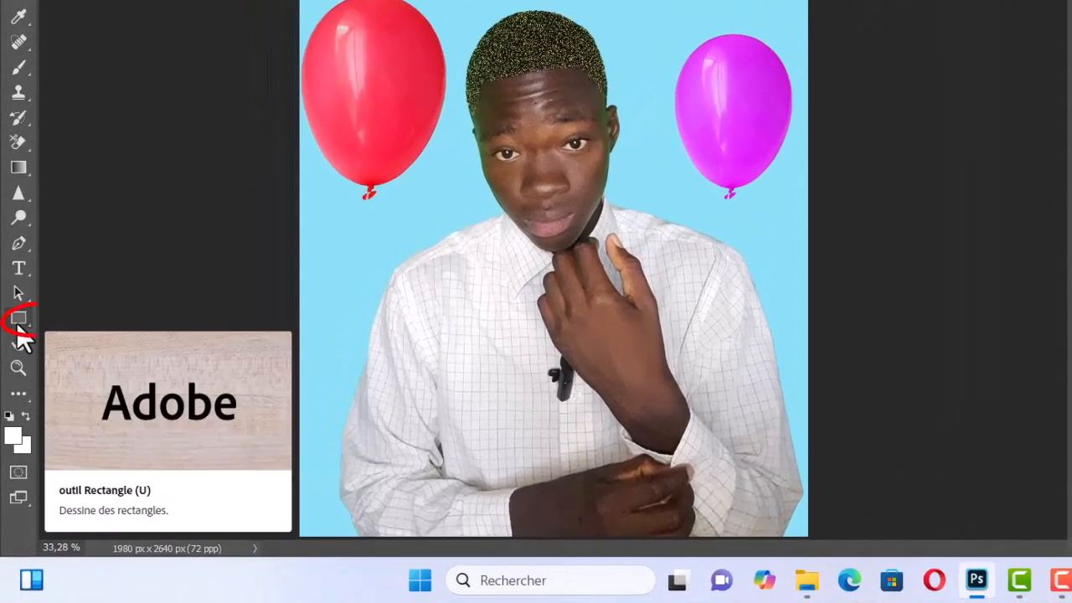
Step: With the Line tool, draw a vertical string about 673 px long down from the large purple balloon's knot
left_click(17, 325)
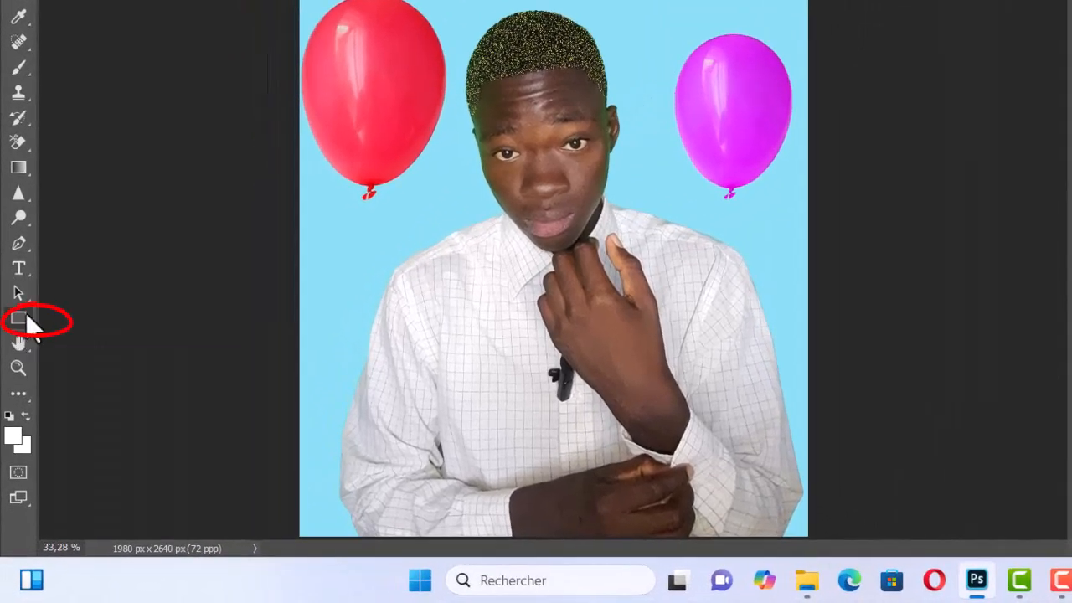
right_click(28, 316)
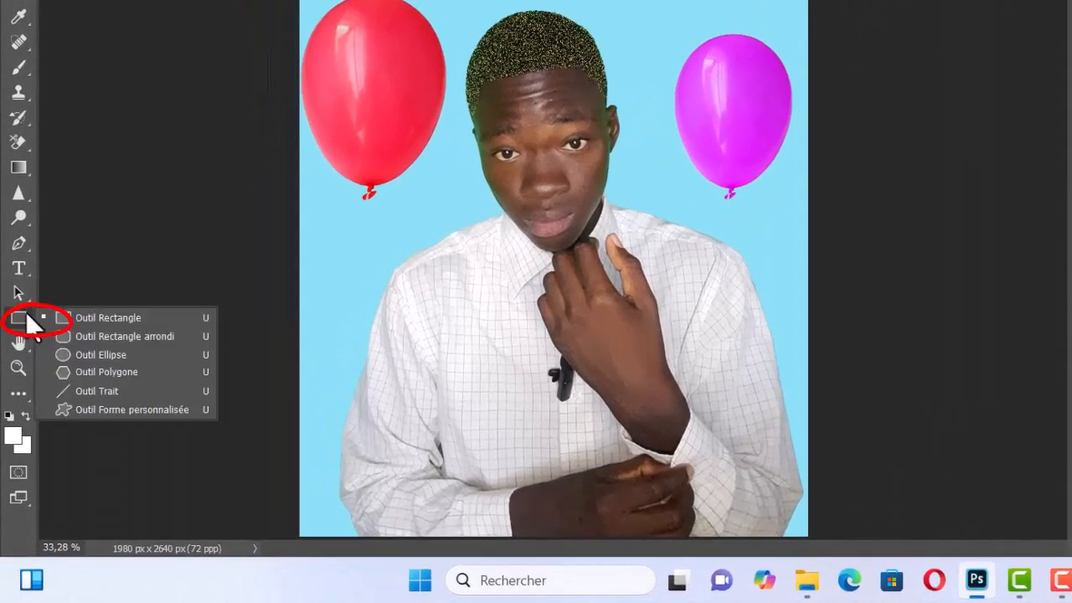
left_click(106, 389)
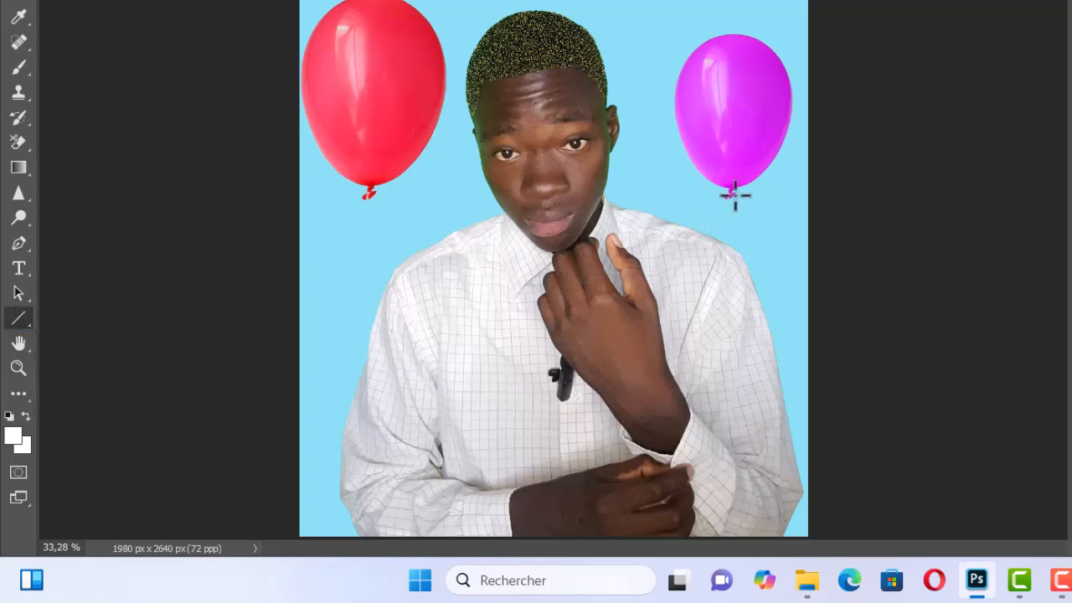
left_click_drag(728, 196, 727, 369)
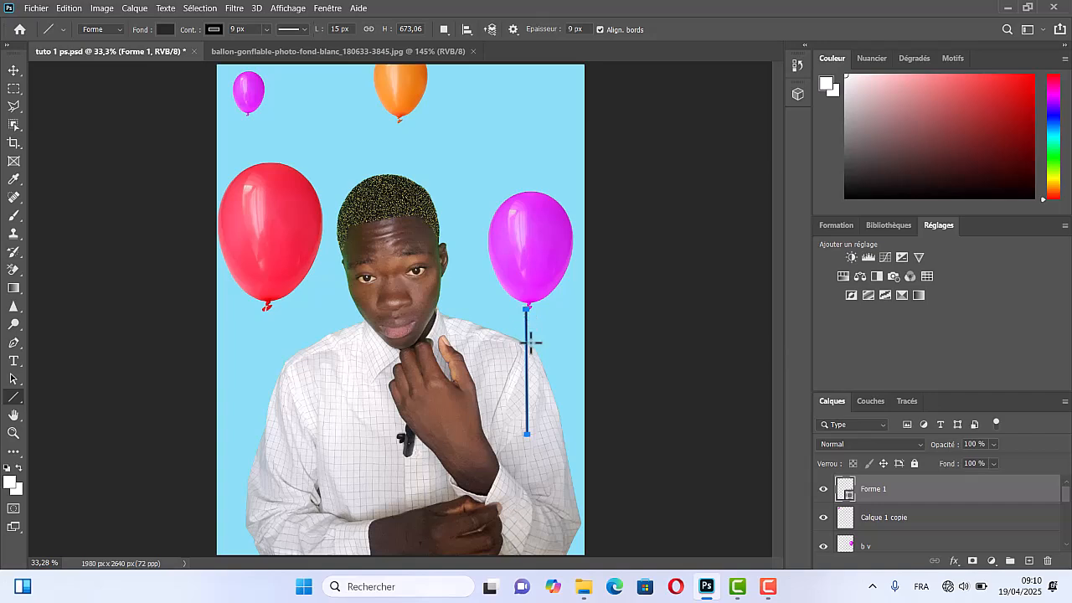
Step: Move the string's upper end onto the purple balloon's knot and accept converting the live shape to a regular path
left_click(13, 74)
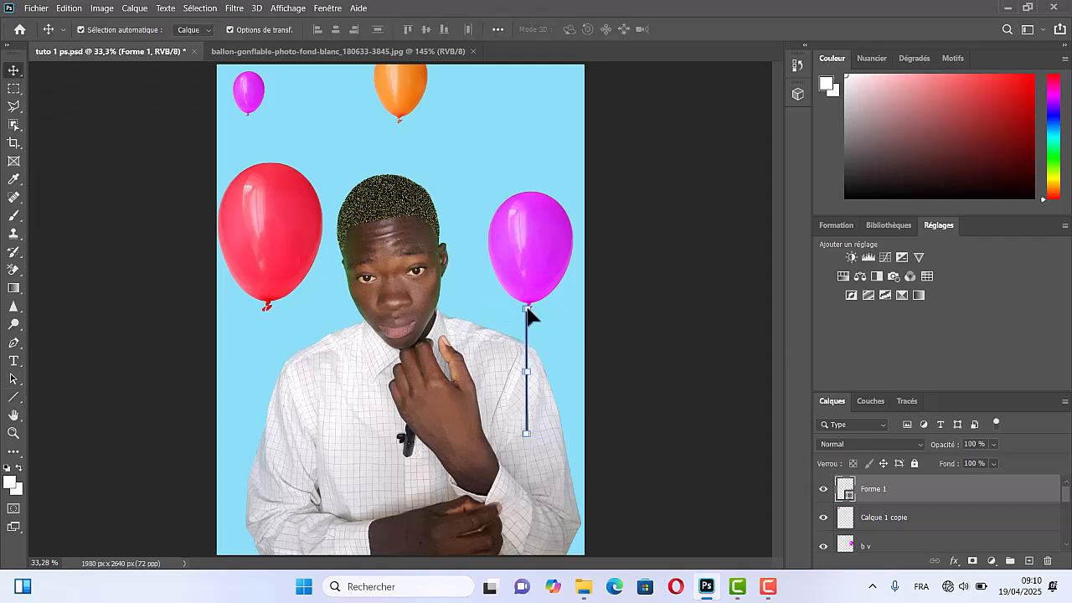
scroll(528, 322, "up", 5)
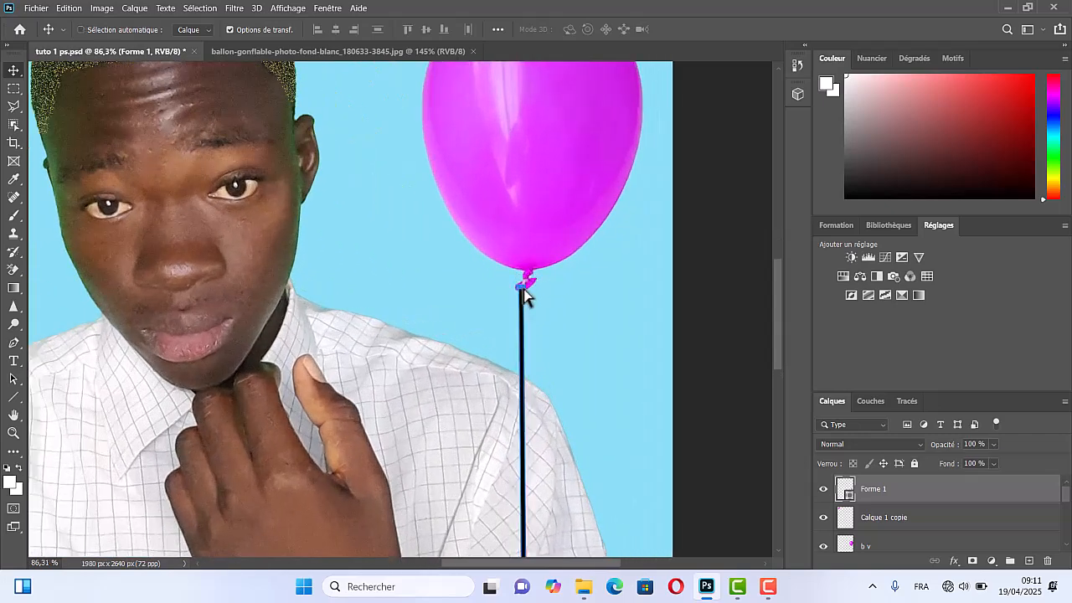
left_click_drag(522, 289, 526, 285)
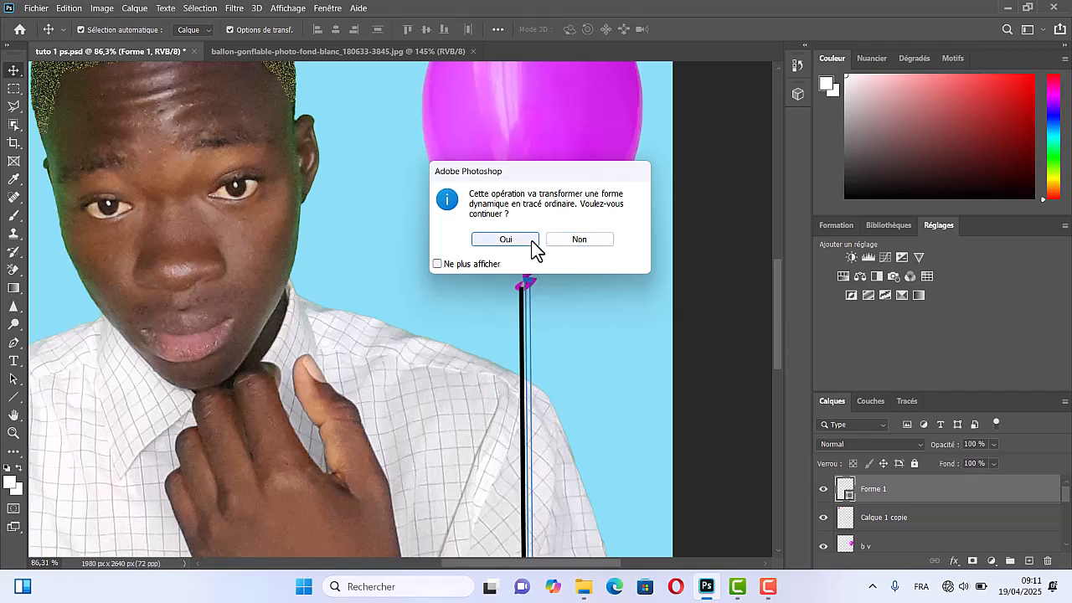
left_click(535, 242)
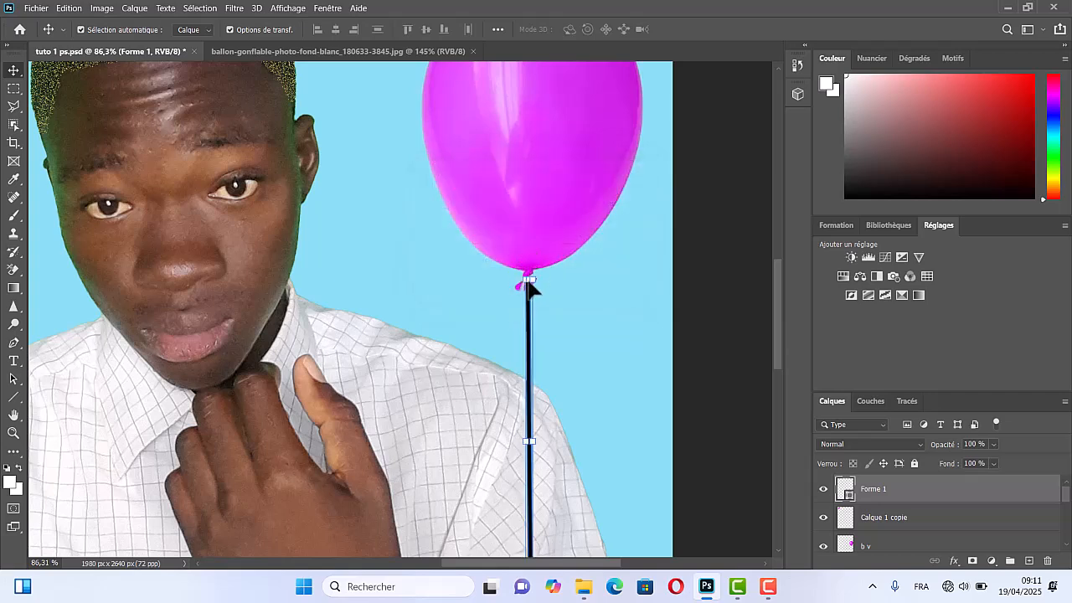
Step: Scale the string to about 99 % so its upper end fits the purple balloon's knot, and deselect it
left_click_drag(521, 276, 521, 290)
scroll(546, 301, "down", 1)
scroll(545, 301, "right", 2)
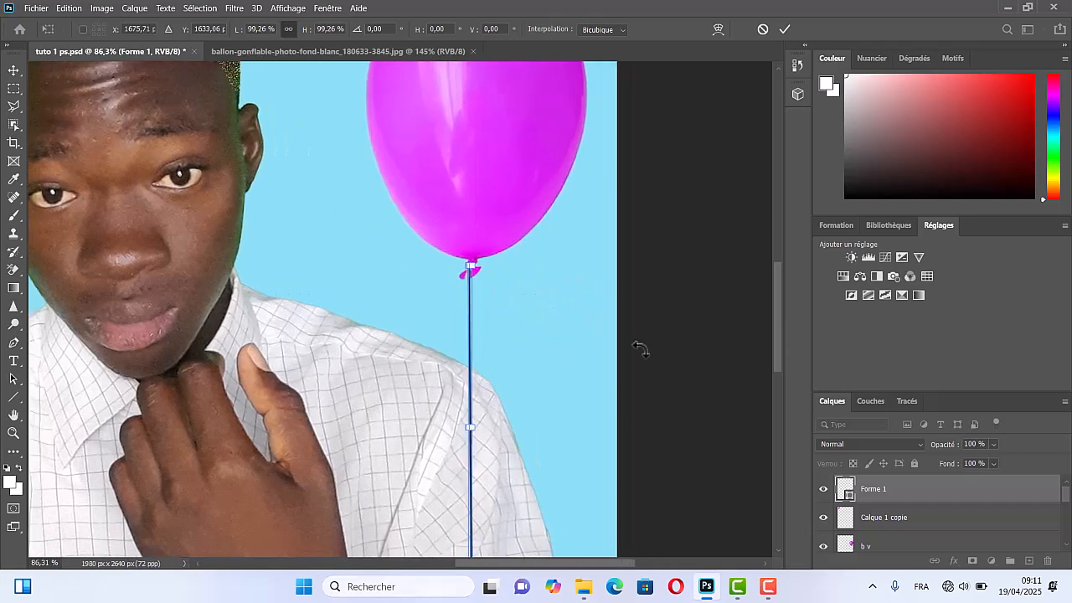
key("Return")
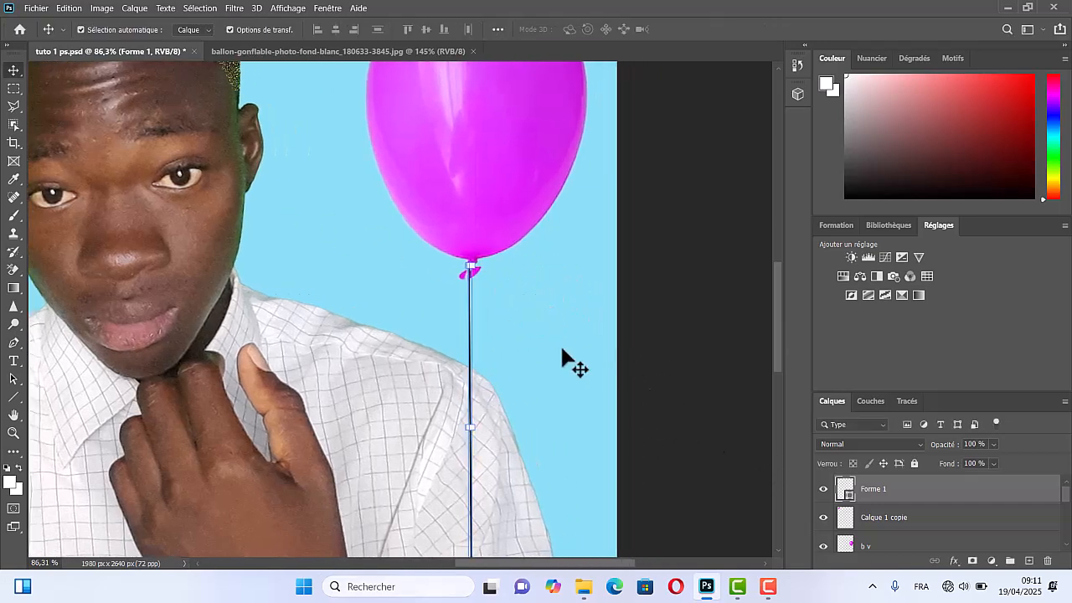
left_click(664, 304)
scroll(521, 317, "down", 4)
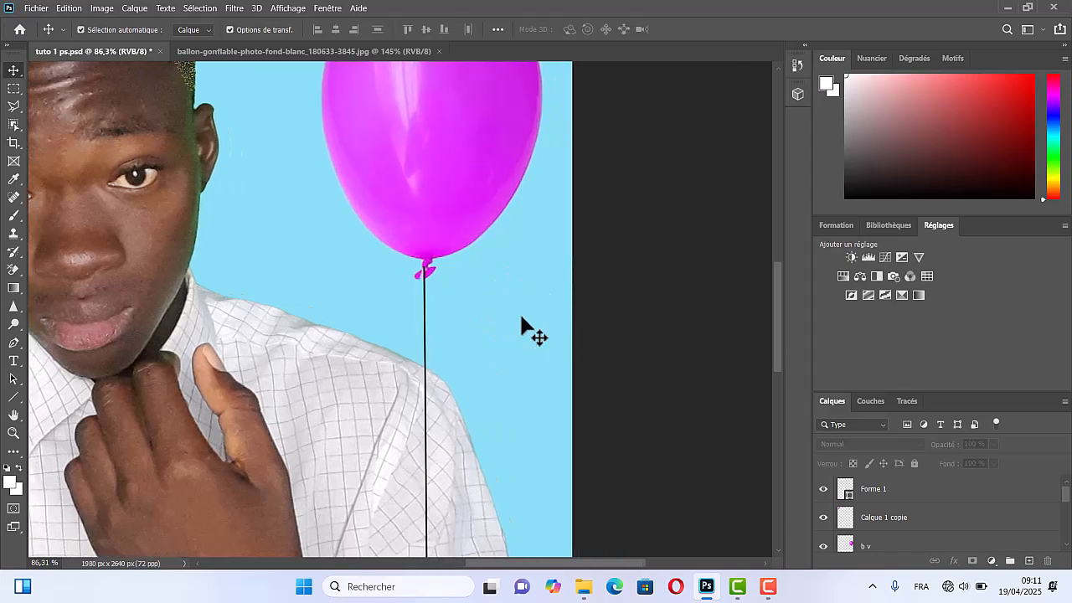
scroll(486, 310, "up", 2)
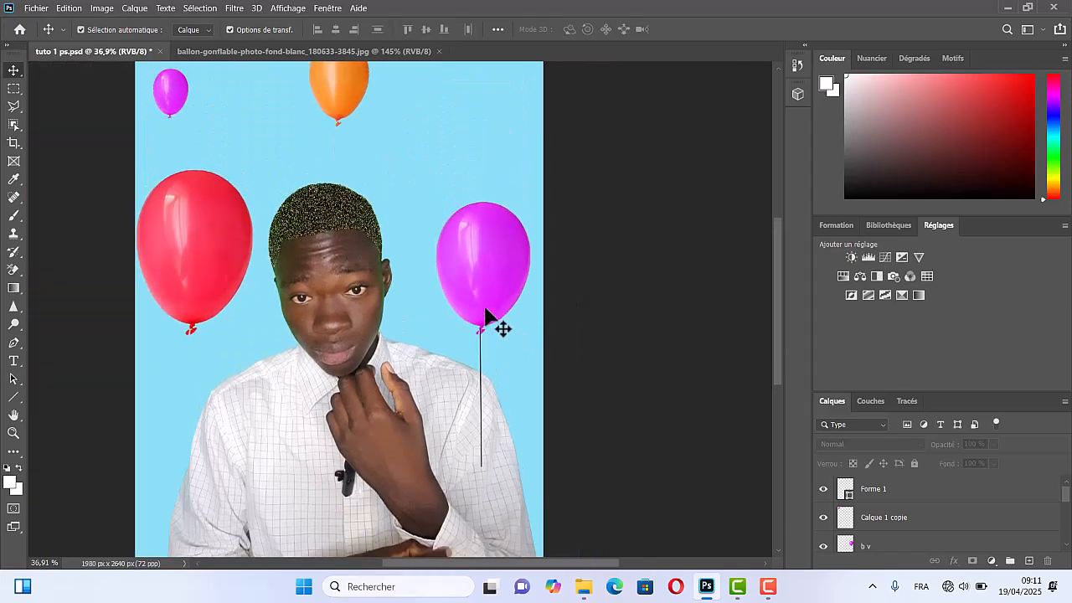
scroll(477, 377, "up", 1)
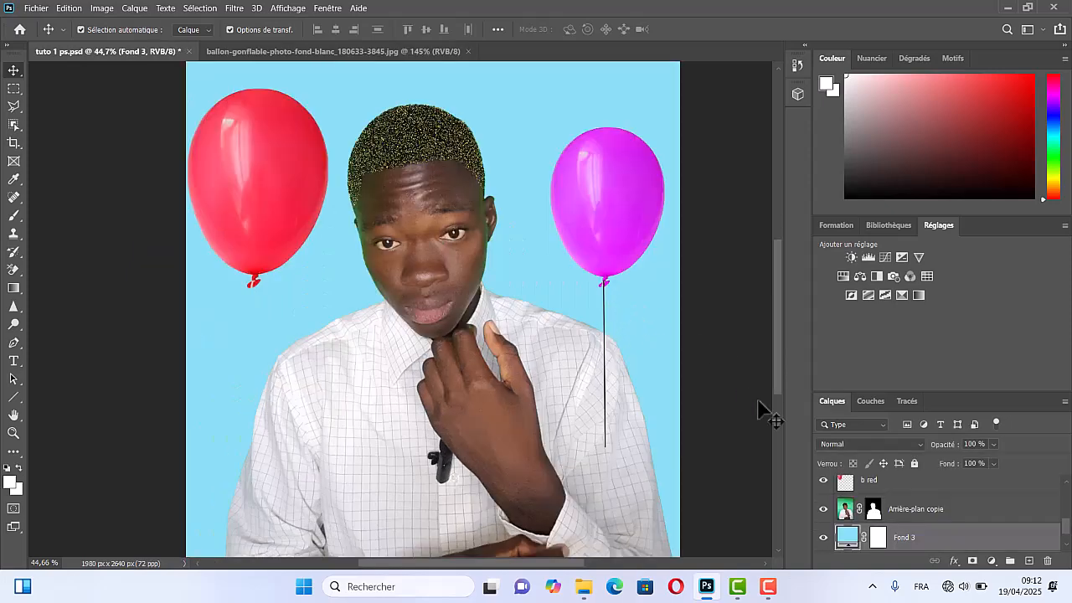
scroll(888, 490, "up", 4)
scroll(898, 498, "up", 1)
left_click(901, 501)
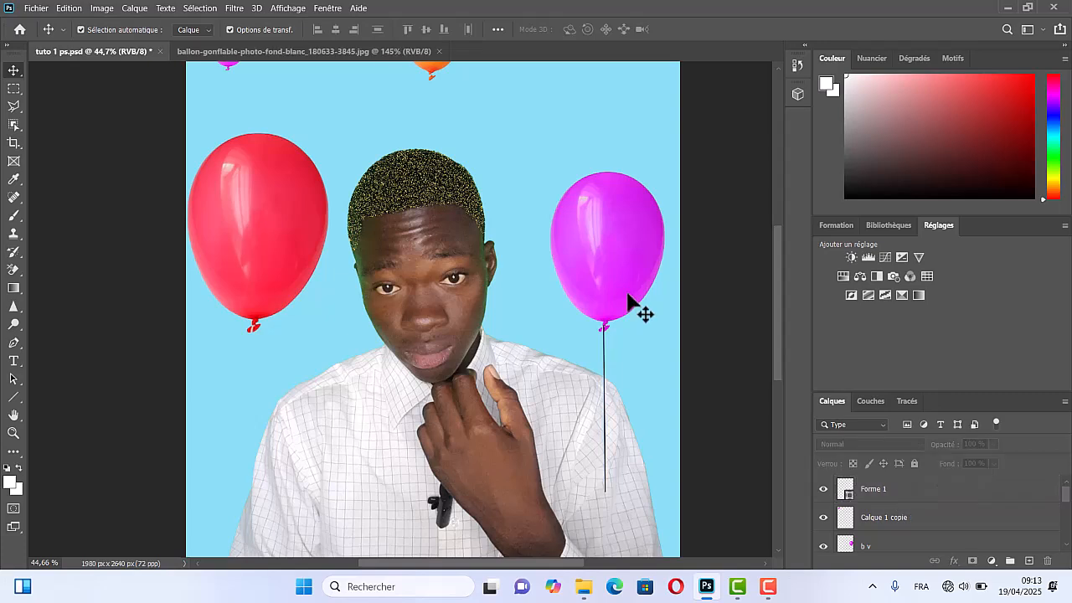
Step: Select the purple balloon layer "b v" together with its string layer "Forme 1" and convert both into one smart object
scroll(629, 293, "down", 1)
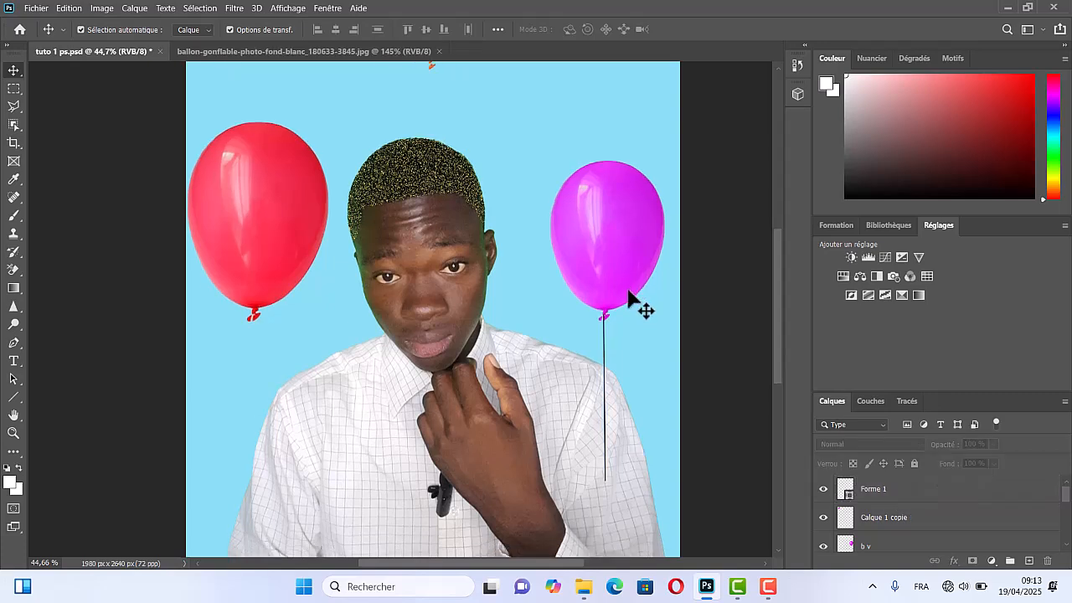
scroll(628, 293, "up", 8)
scroll(626, 282, "down", 4)
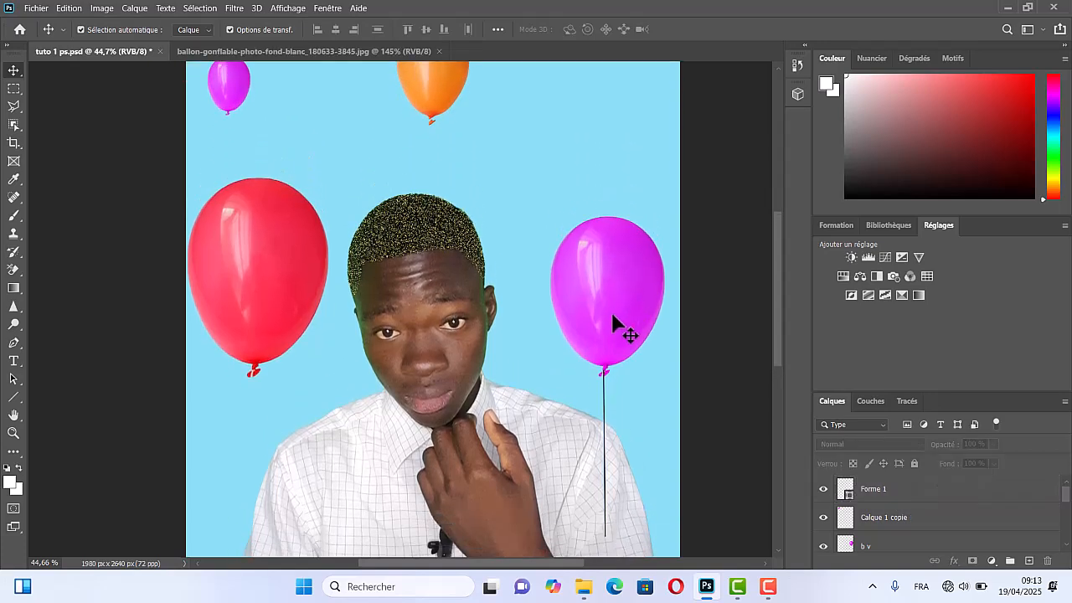
left_click(634, 351)
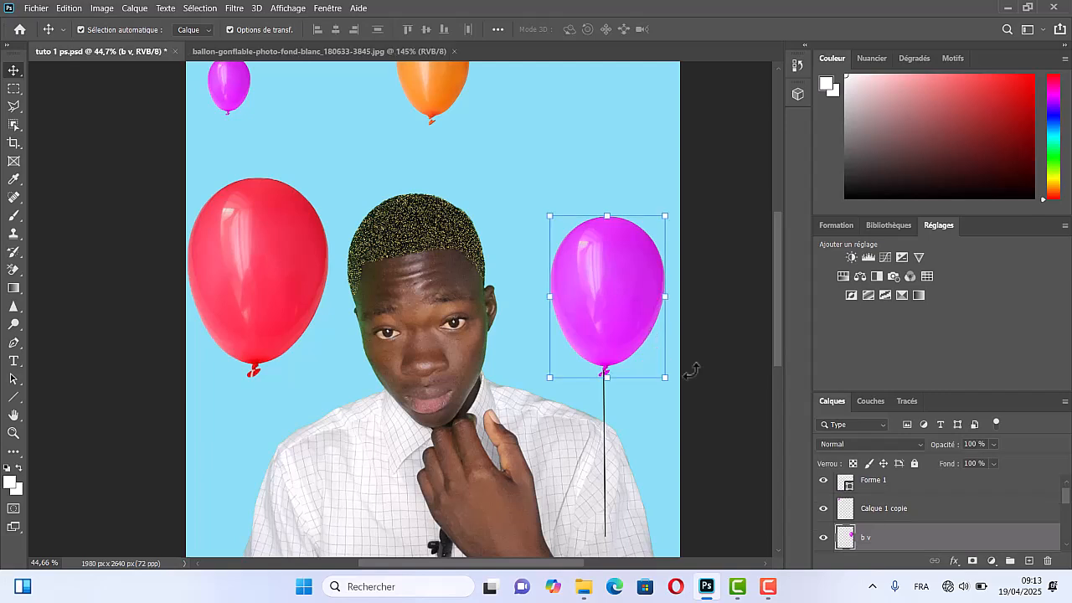
left_click(906, 502, "ctrl")
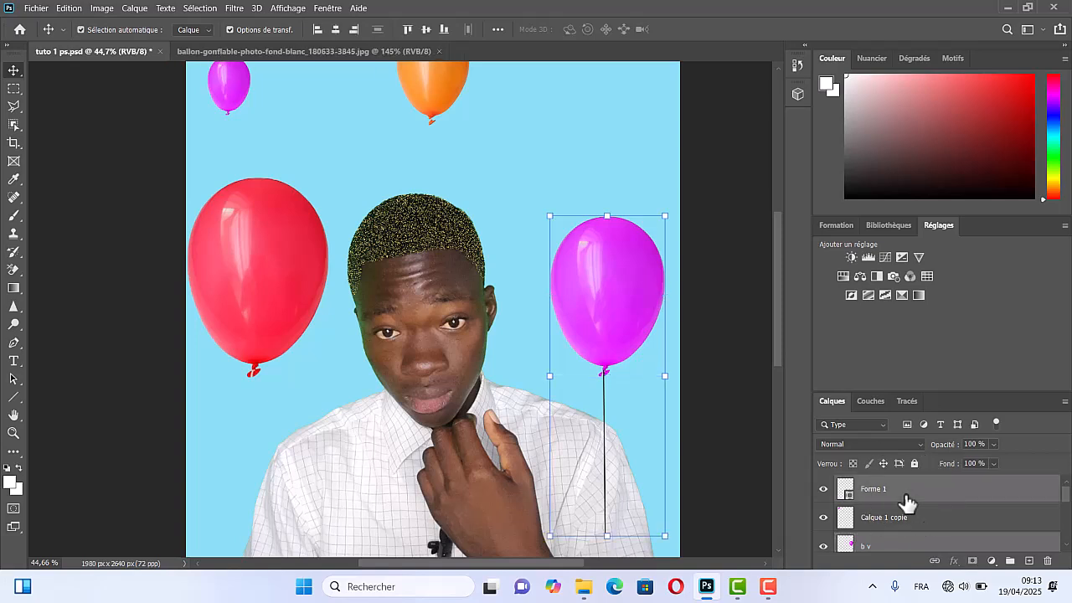
right_click(906, 502)
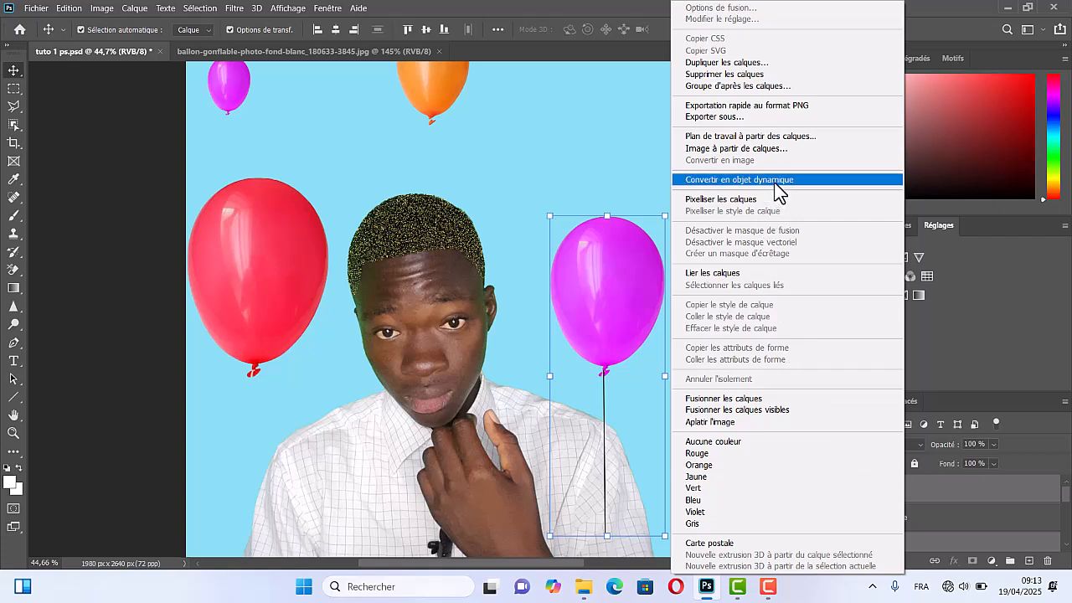
left_click(776, 181)
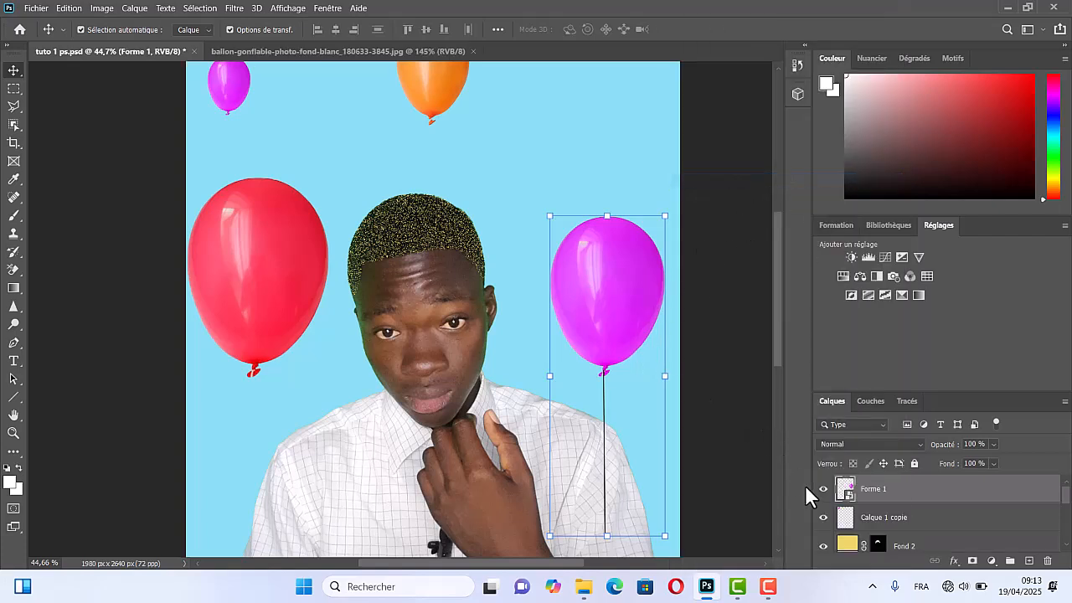
left_click(723, 427)
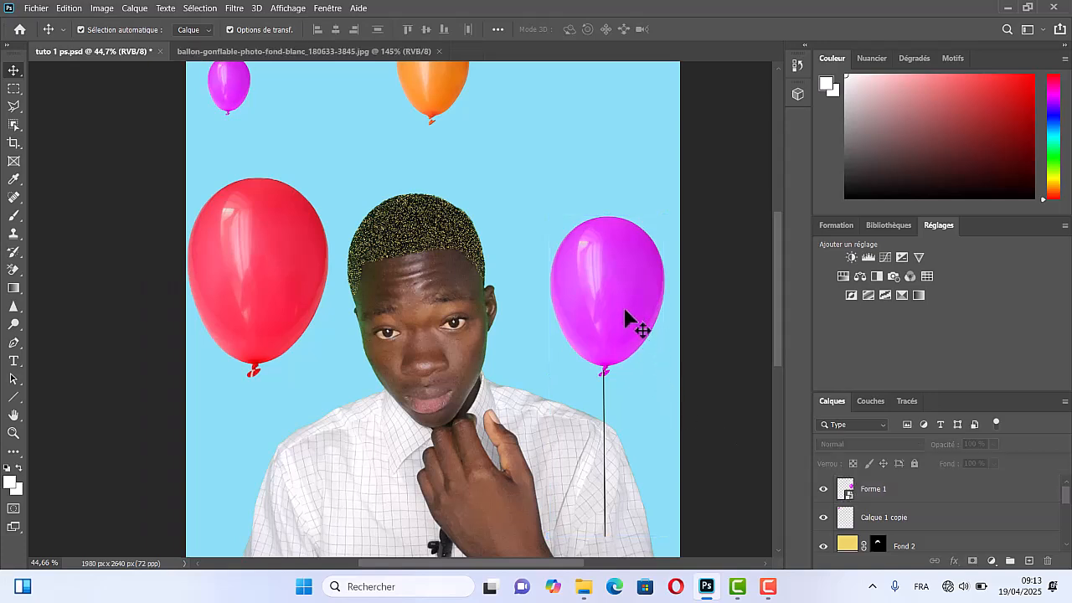
Step: Move the purple balloon with its string higher and closer to the subject's head
left_click_drag(613, 305, 597, 190)
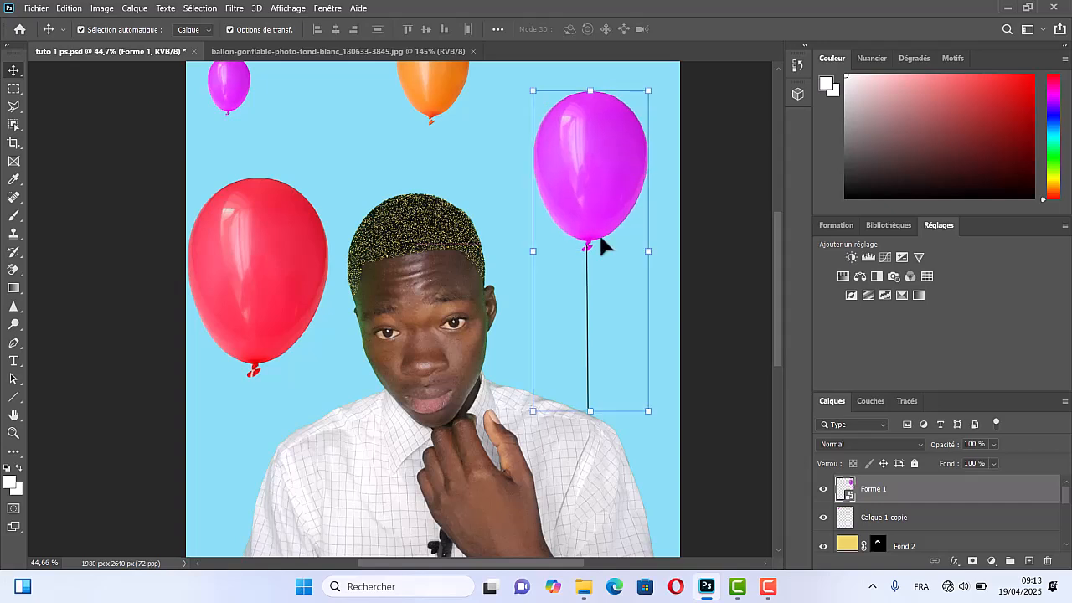
scroll(903, 498, "down", 2)
scroll(904, 511, "up", 2)
scroll(905, 515, "down", 2)
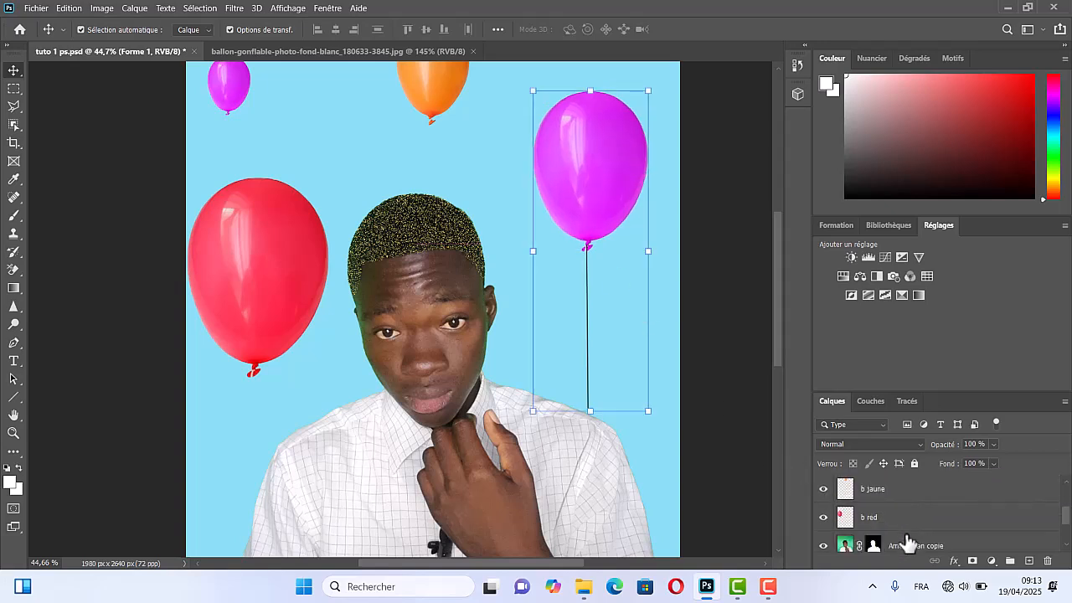
scroll(907, 540, "up", 2)
scroll(907, 540, "up", 1)
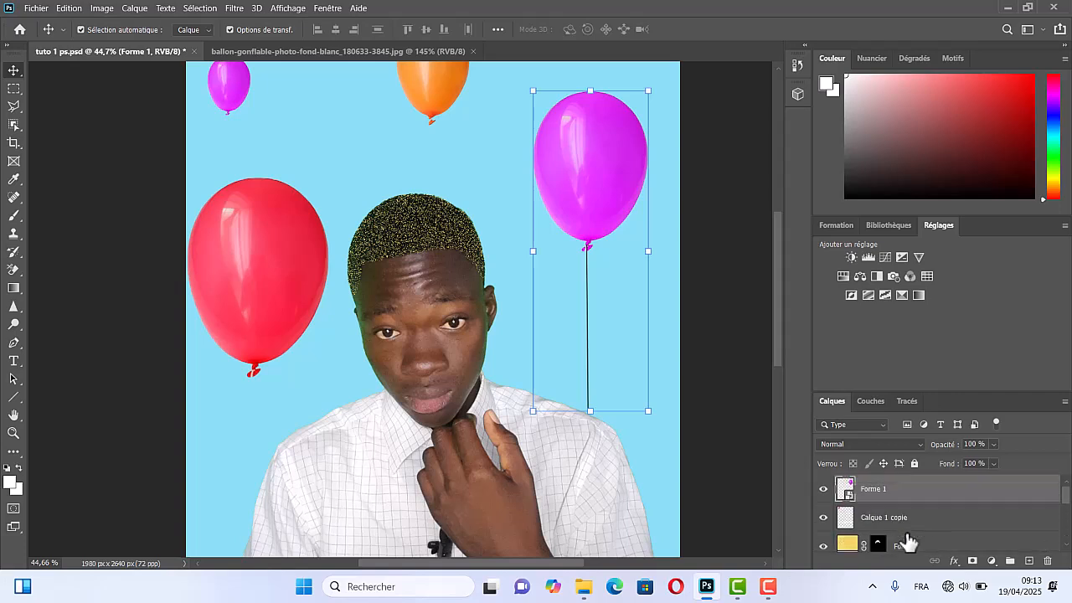
mouse_move(591, 144)
left_mouse_down()
mouse_move(594, 159)
mouse_move(582, 157)
left_mouse_up()
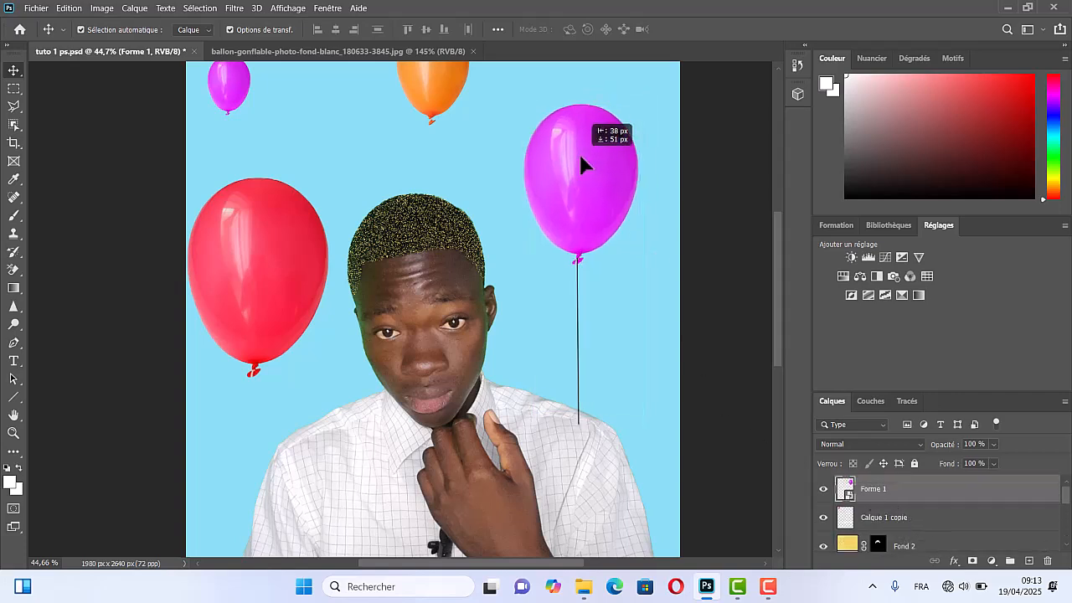
Step: Reorder layer "Forme 1" to just above "Fond 3", behind the portrait, and lower the purple balloon so its string runs behind the shoulder
scroll(867, 501, "down", 1)
scroll(867, 503, "up", 1)
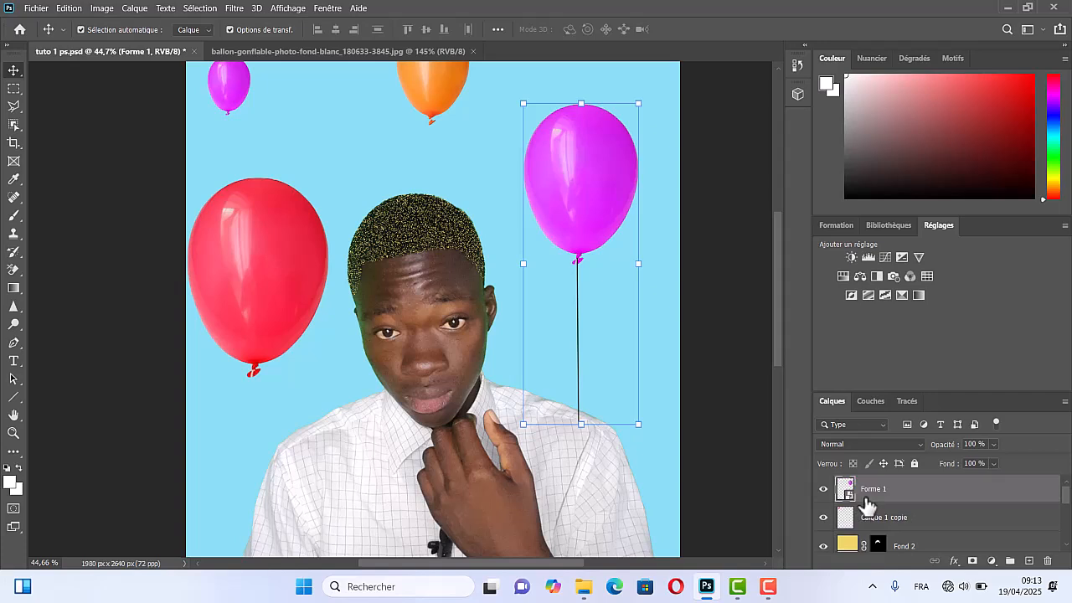
scroll(871, 507, "down", 2)
scroll(879, 519, "down", 2)
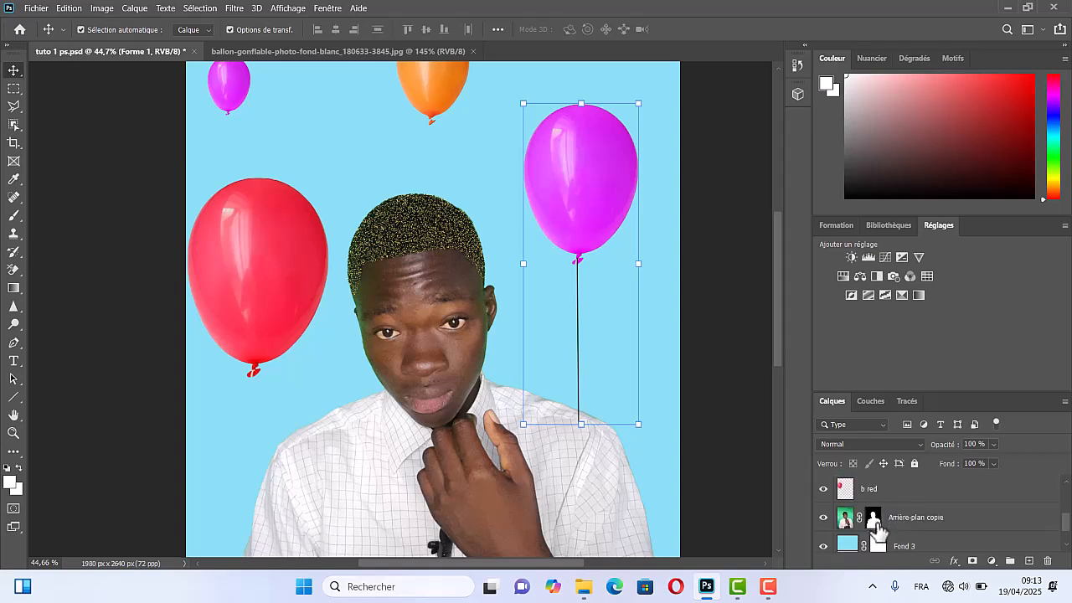
scroll(875, 520, "up", 4)
left_click_drag(891, 491, 895, 520)
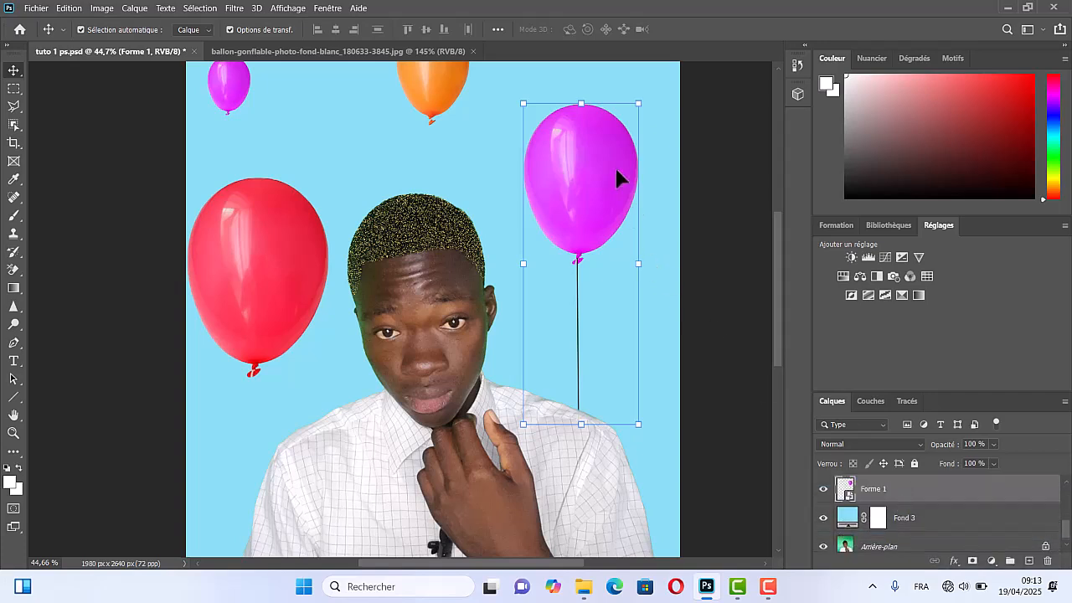
left_click_drag(617, 172, 593, 215)
left_click(712, 335)
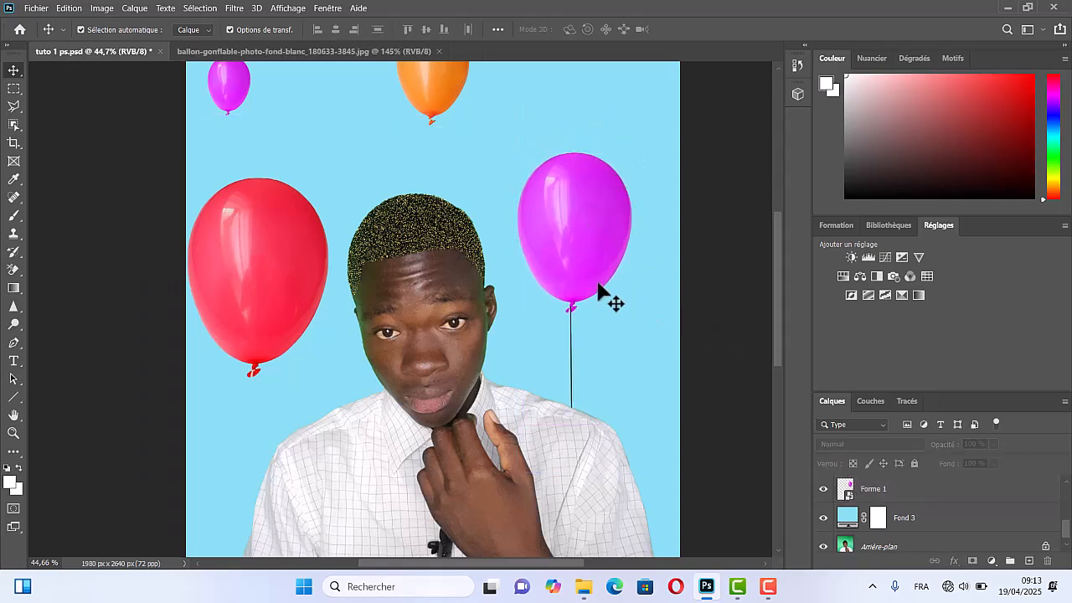
Step: Delete the small purple balloon layer "Calque 1 copie" from the upper-left area of the canvas, leaving no layer selected
left_click(239, 87)
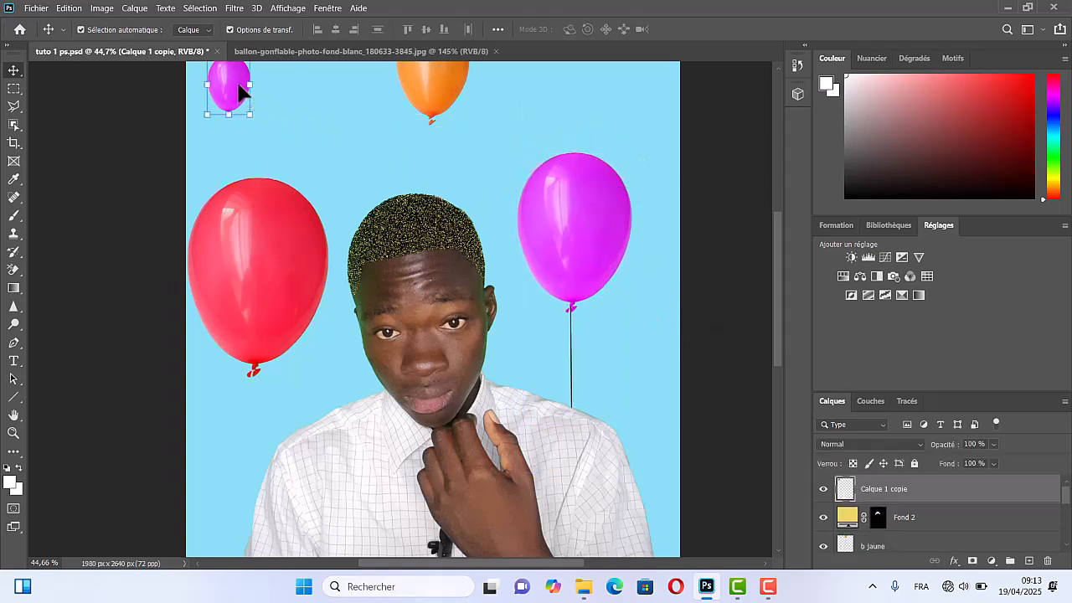
key("Delete")
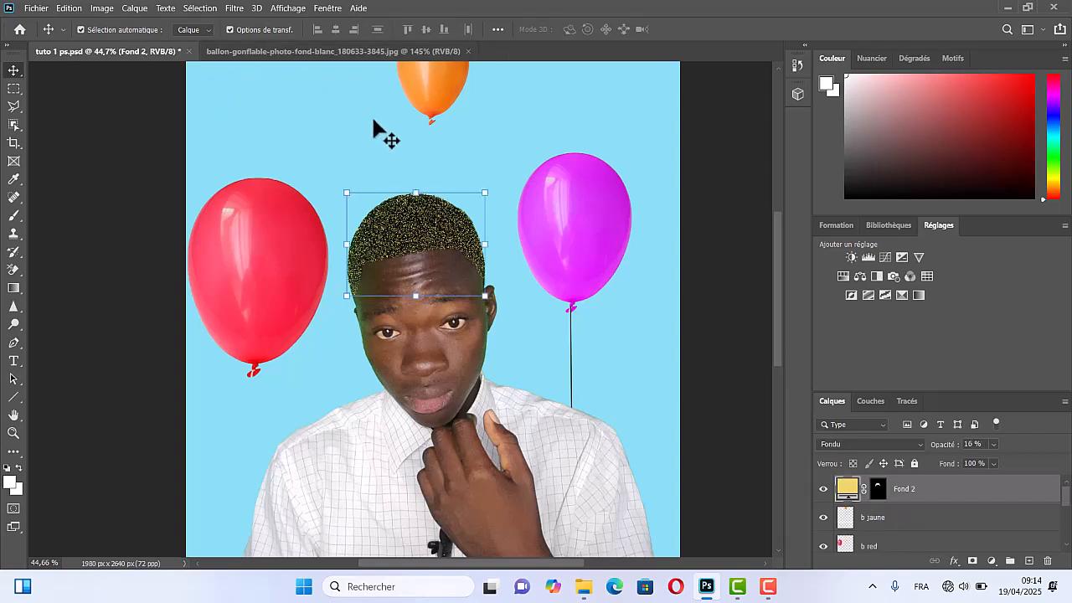
left_click(447, 111)
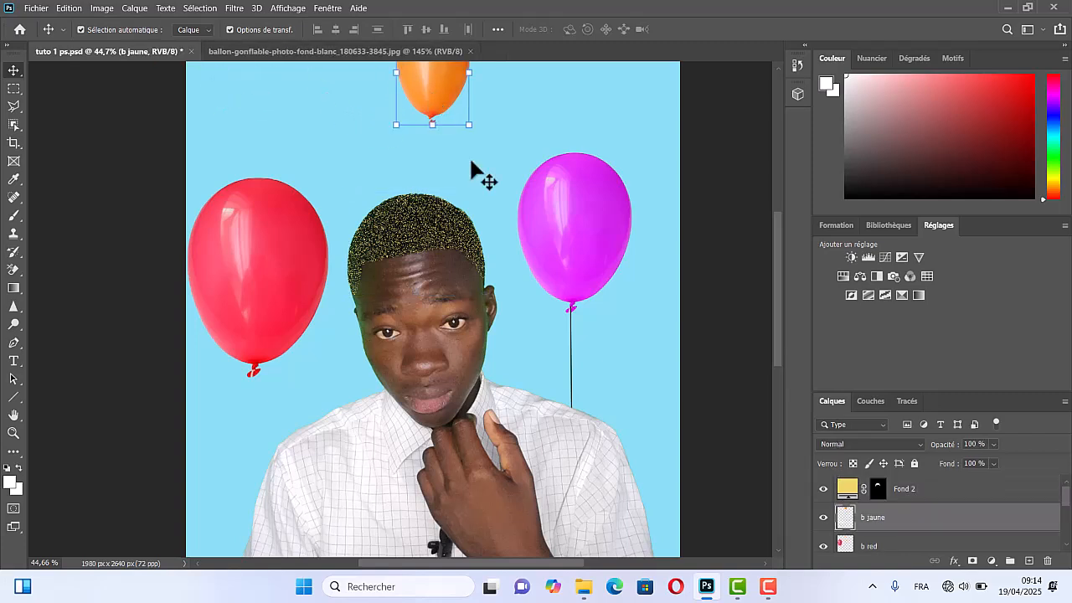
left_click(712, 235)
Step: With the Line tool at 9 px thickness, draw a near-vertical string about 565 px long down from the orange balloon's knot
left_click(14, 397)
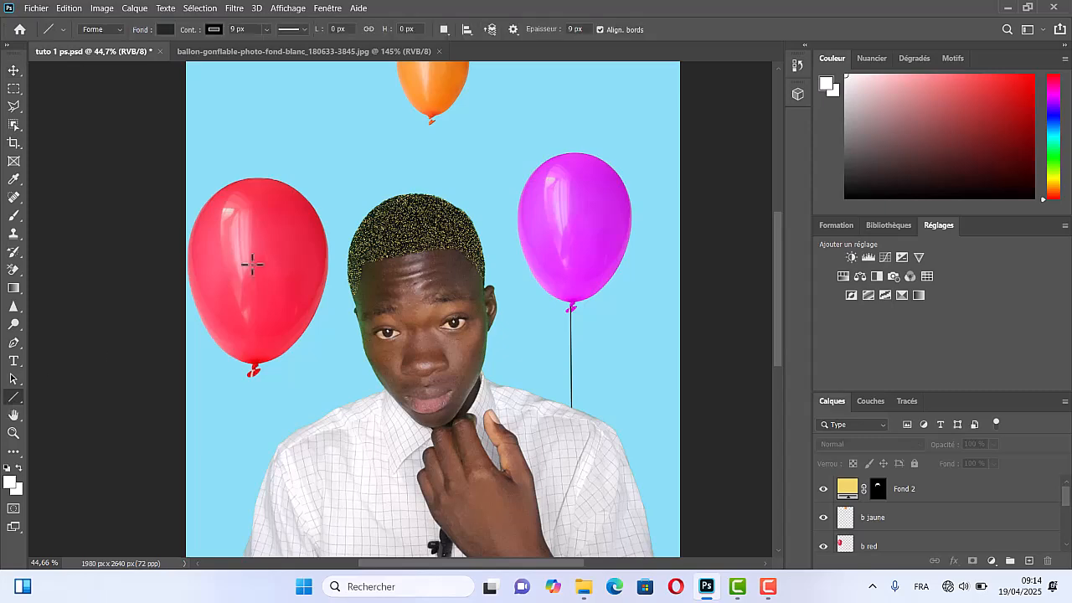
scroll(433, 118, "up", 3)
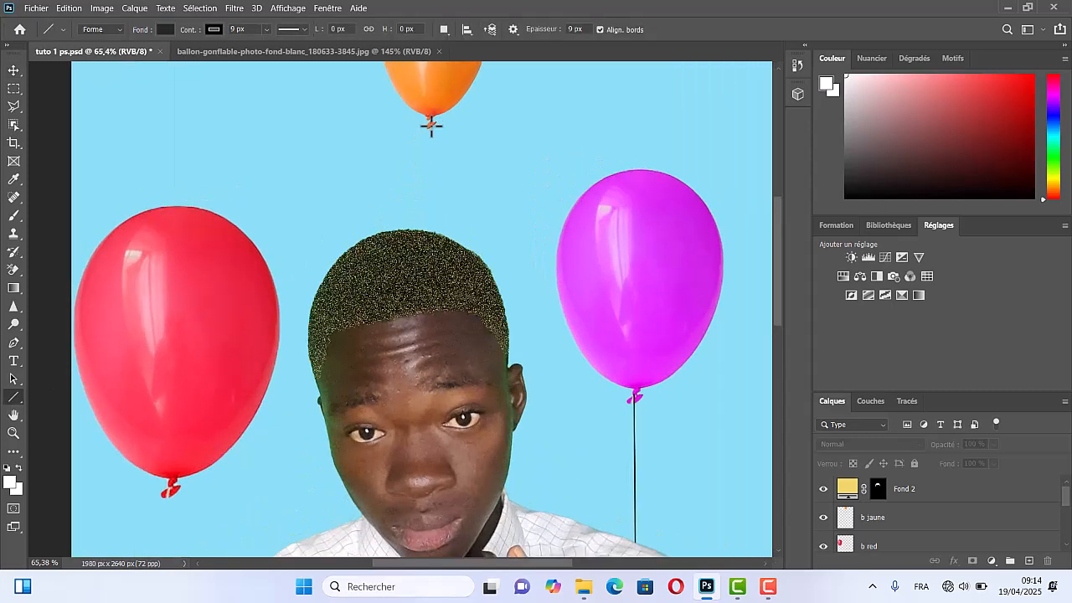
left_click_drag(428, 122, 431, 327)
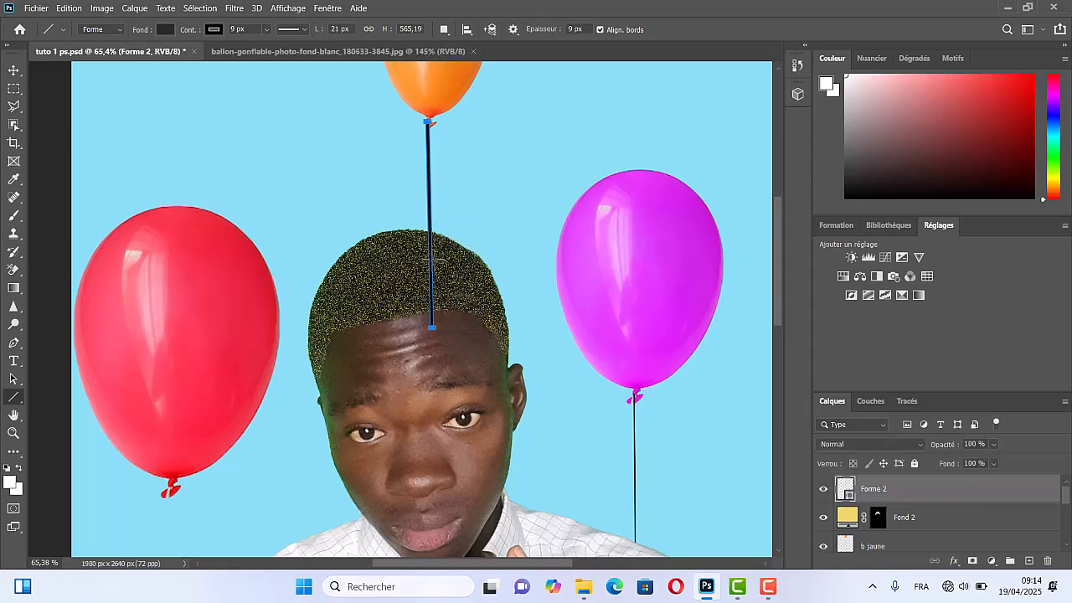
scroll(427, 143, "up", 5)
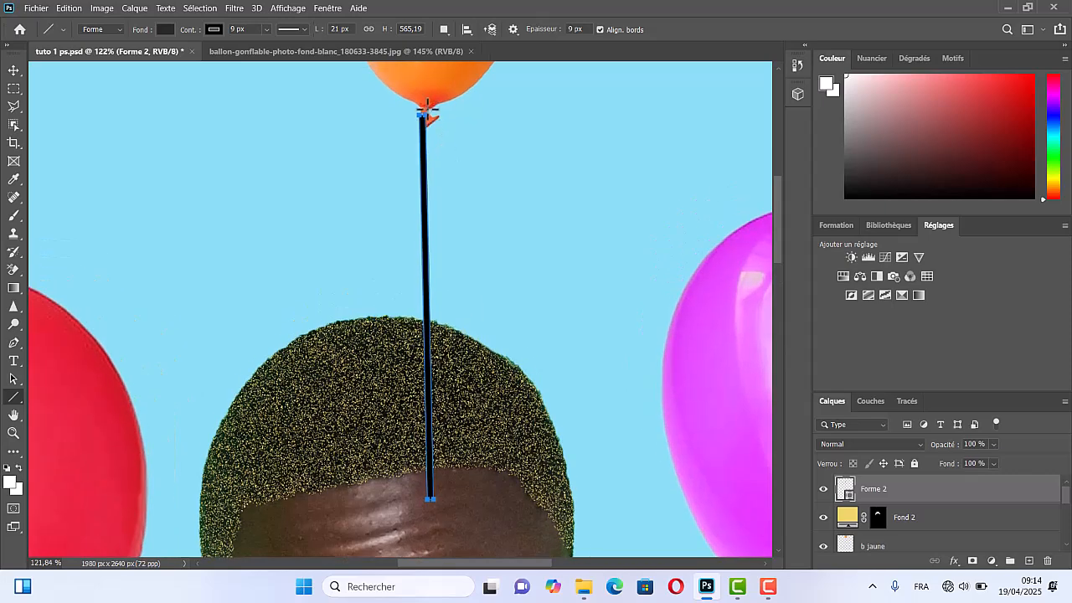
Step: Shift the new string about 7 px to the right onto the orange balloon's knot and accept converting the live shape to a regular path
left_click(12, 72)
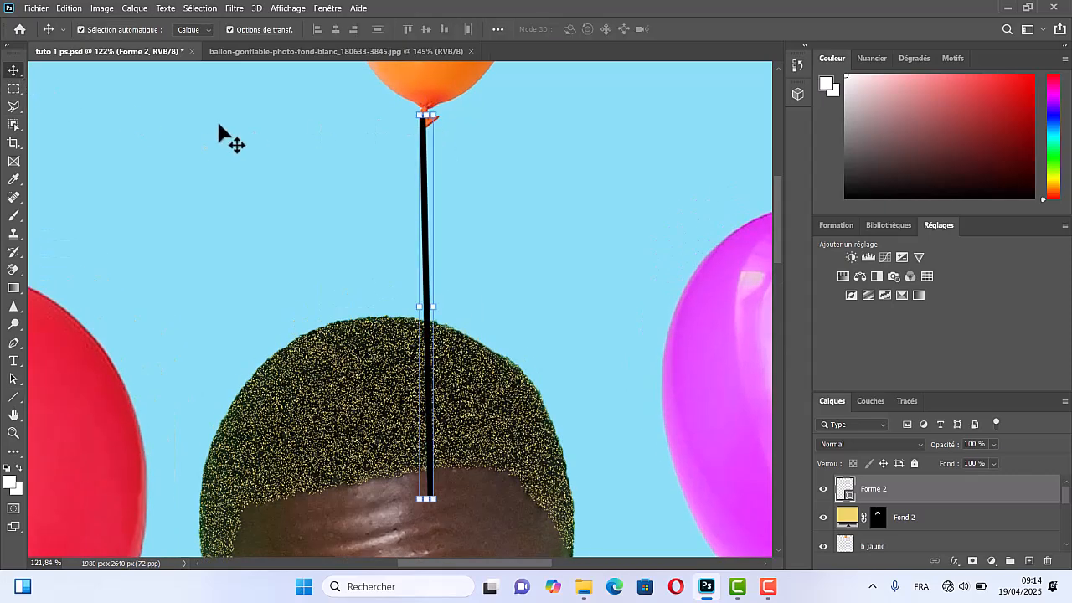
key("Right")
key("Right")
key("Right")
key("Right")
key("Right")
key("Right")
key("Right")
key("Right")
key("Right")
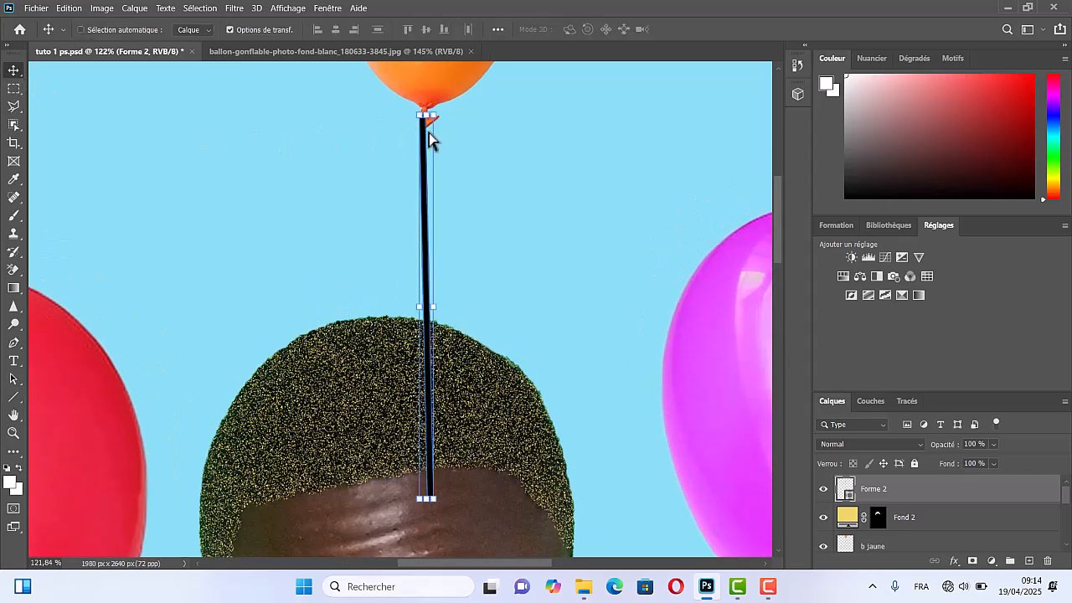
left_click_drag(431, 128, 429, 129)
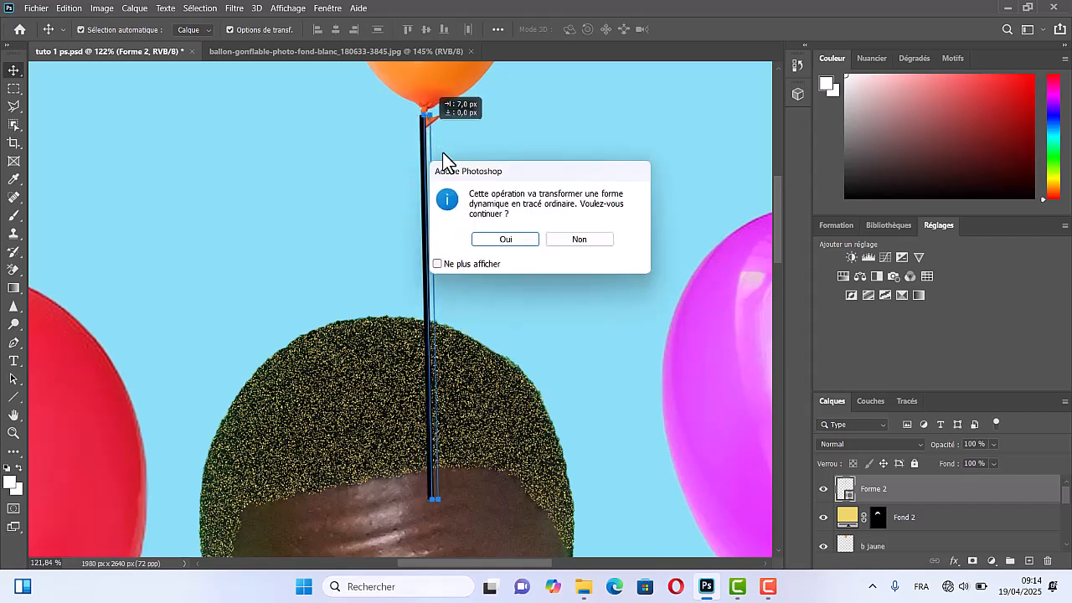
left_click(503, 240)
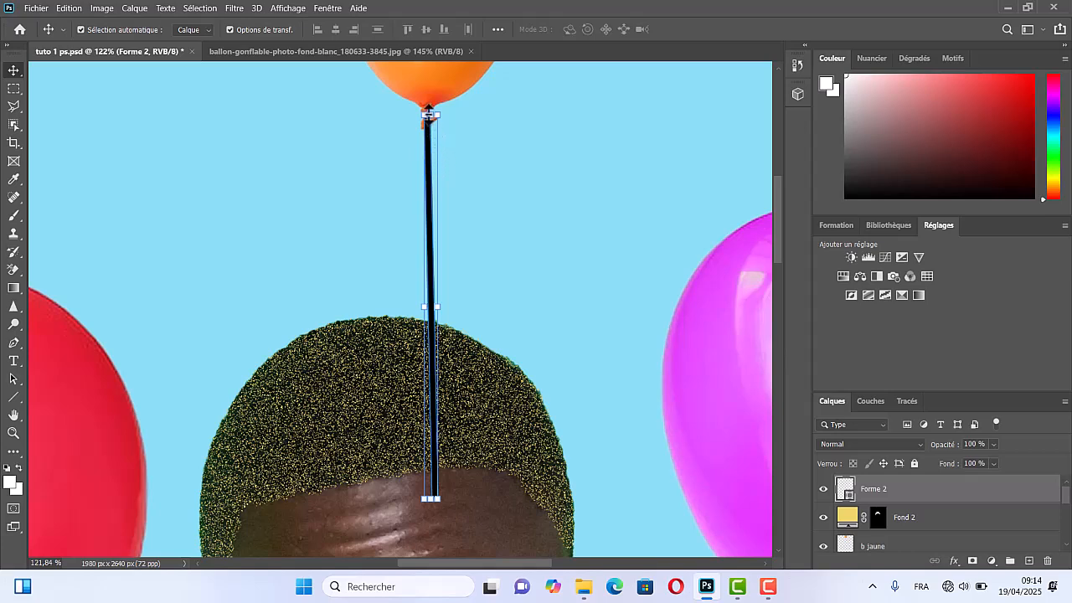
Step: Scale the orange balloon's string to about 101.74 % so its upper end meets the balloon, apply the transform and deselect it
left_click_drag(428, 111, 430, 106)
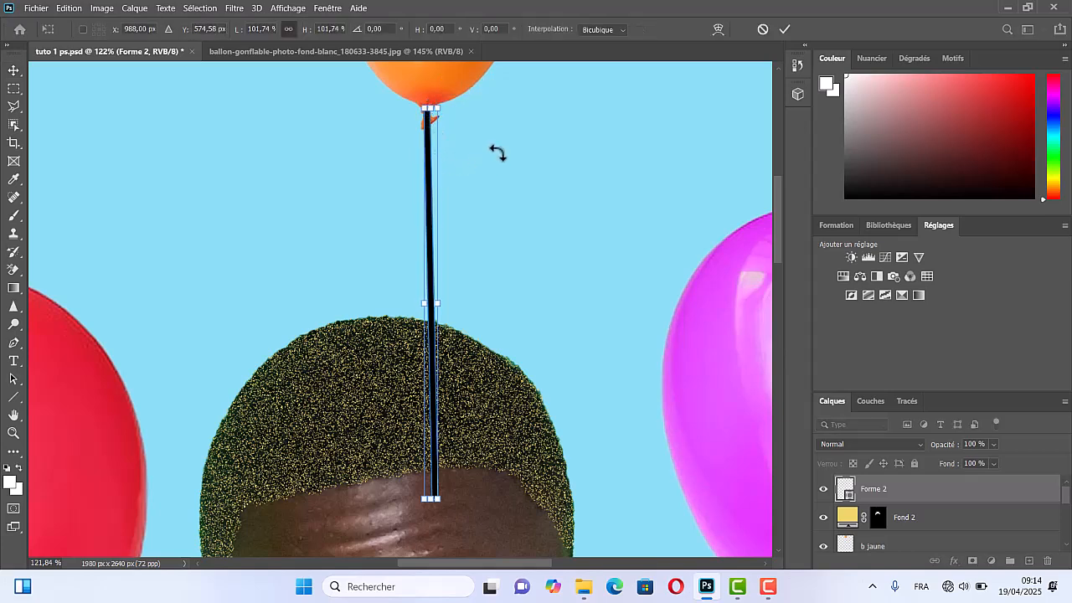
left_click(13, 70)
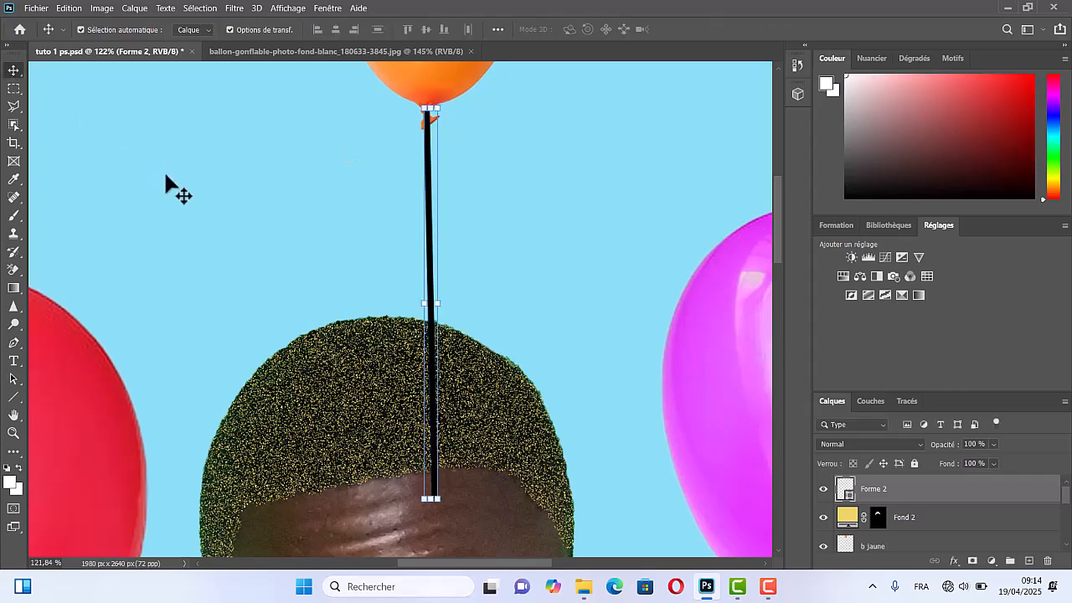
scroll(201, 188, "down", 10)
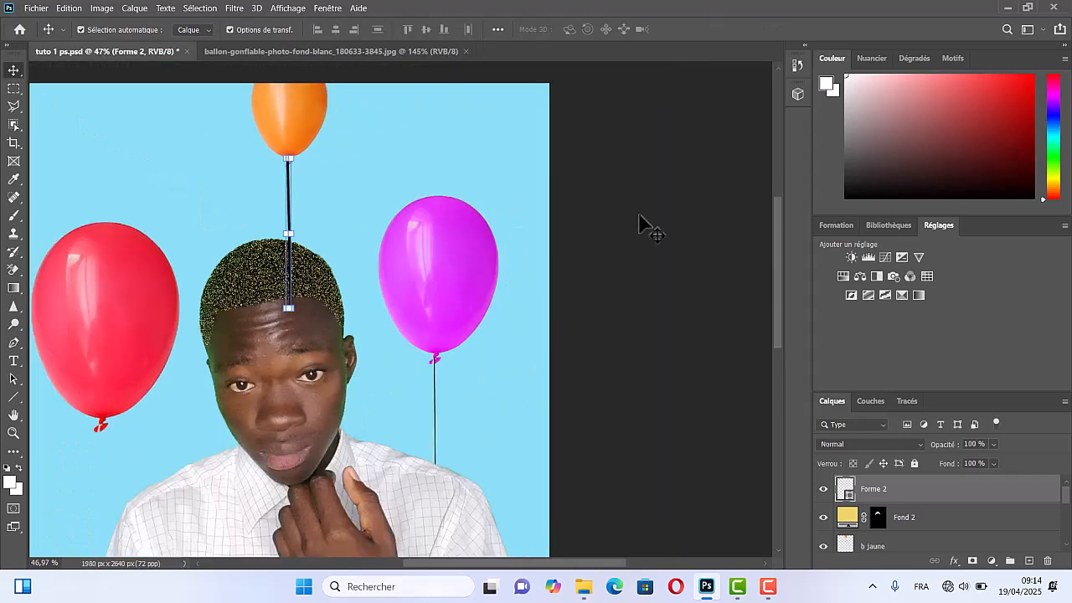
left_click(655, 201)
Step: Combine the orange balloon layer "b jaune" and its string layer "Forme 2" into one smart object and deselect it
left_click(291, 121)
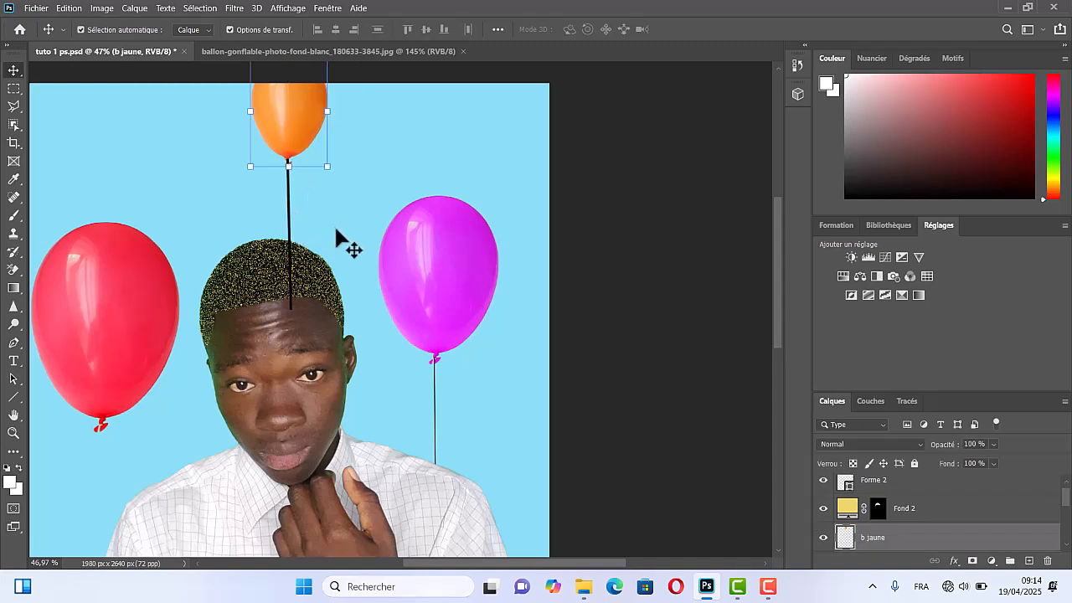
left_click(720, 261)
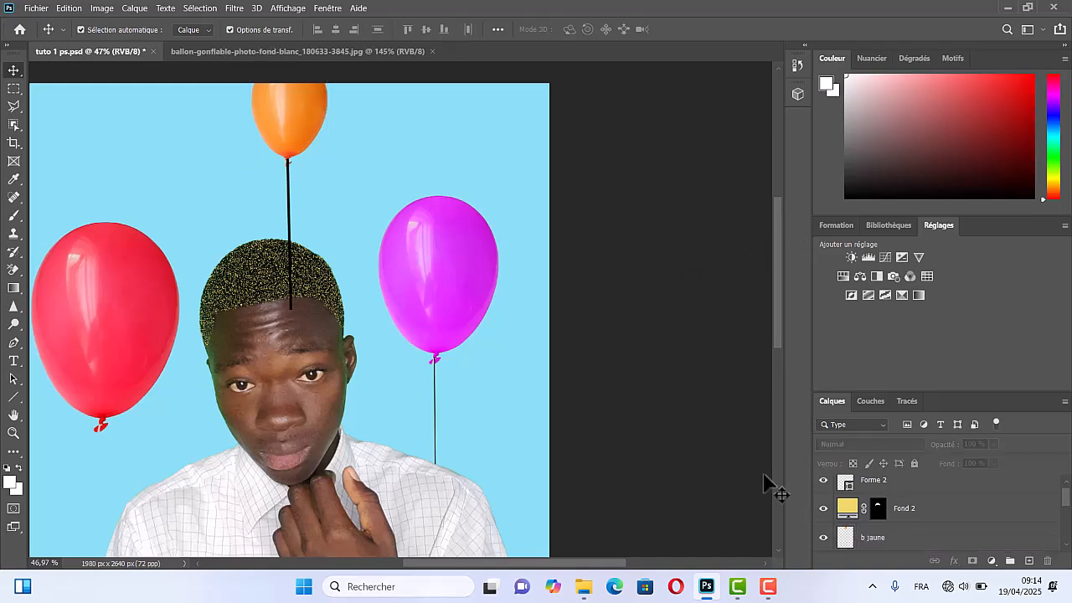
scroll(871, 507, "down", 3)
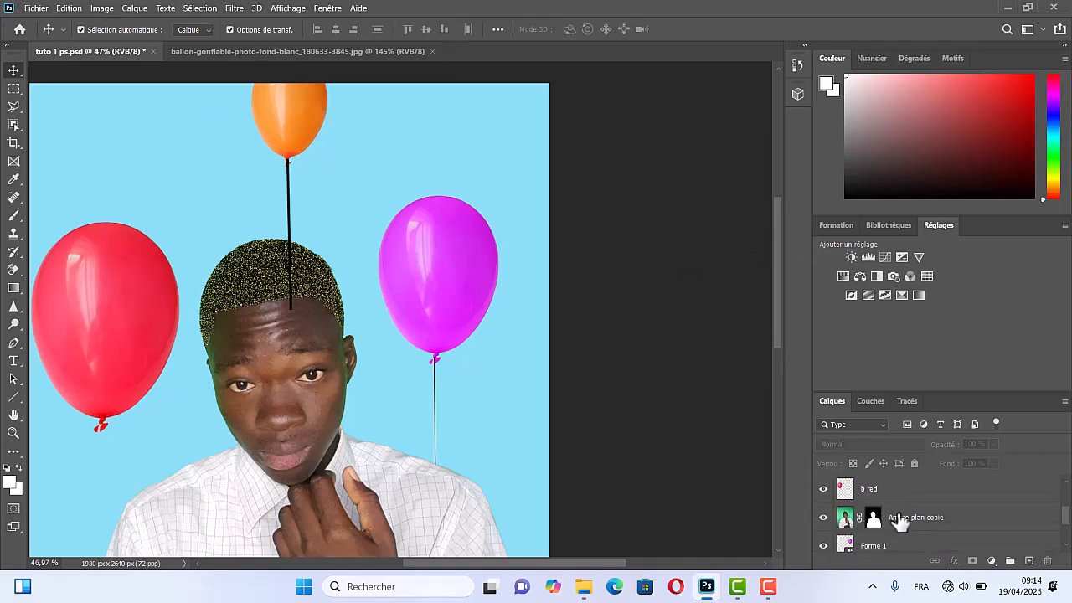
scroll(889, 524, "up", 2)
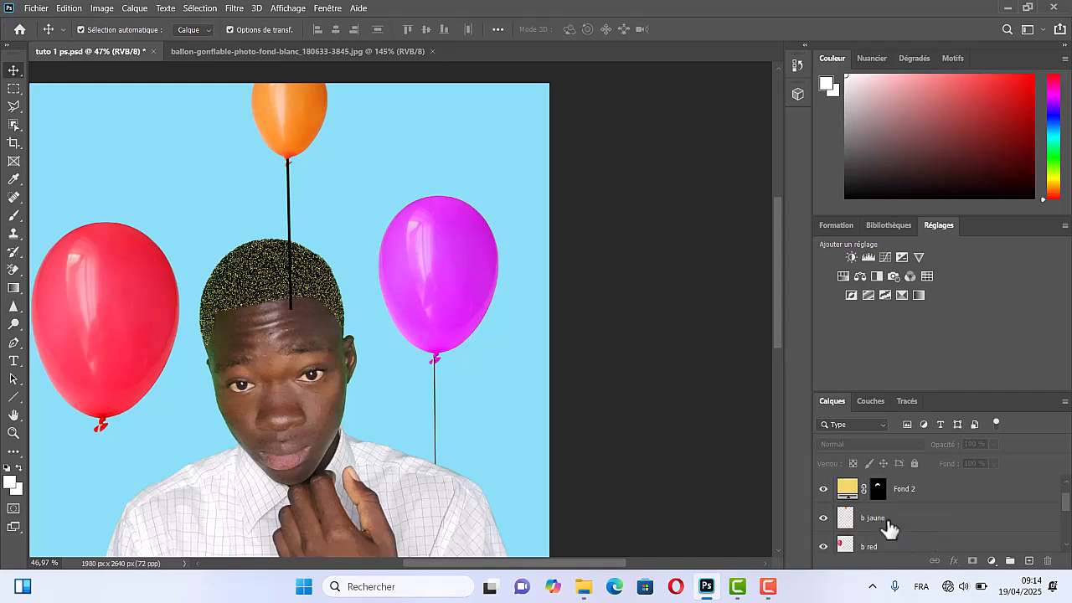
left_click(889, 523)
scroll(890, 526, "up", 1)
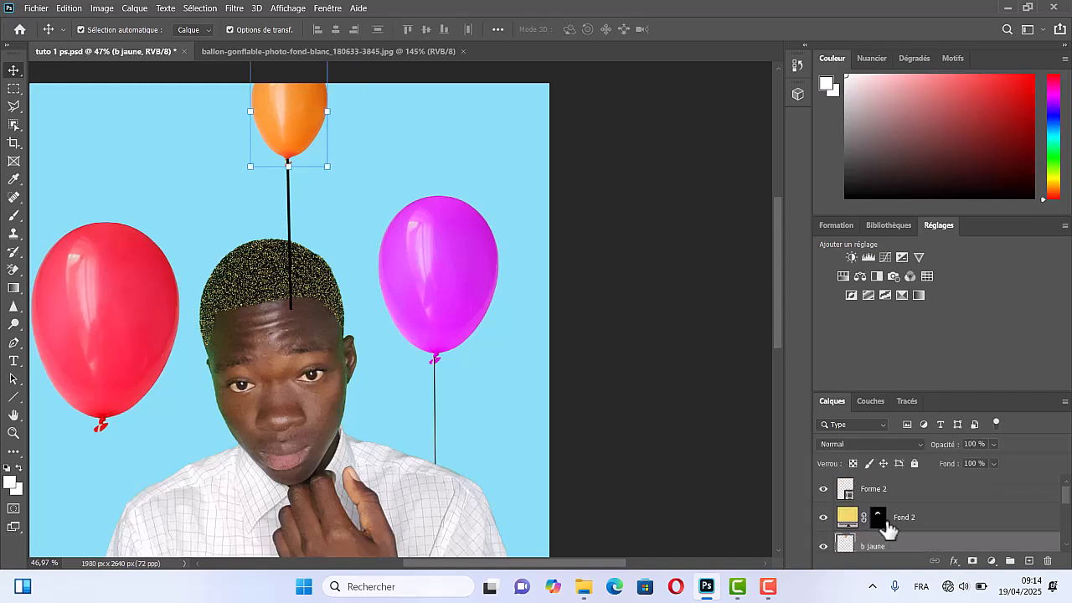
key("ctrl")
left_click(895, 501)
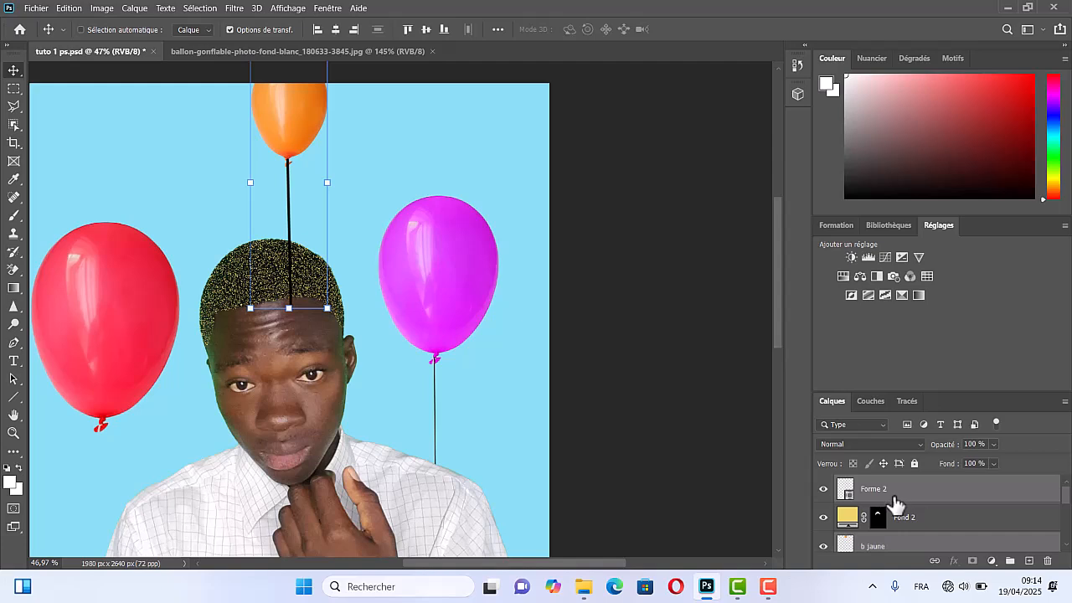
right_click(895, 501)
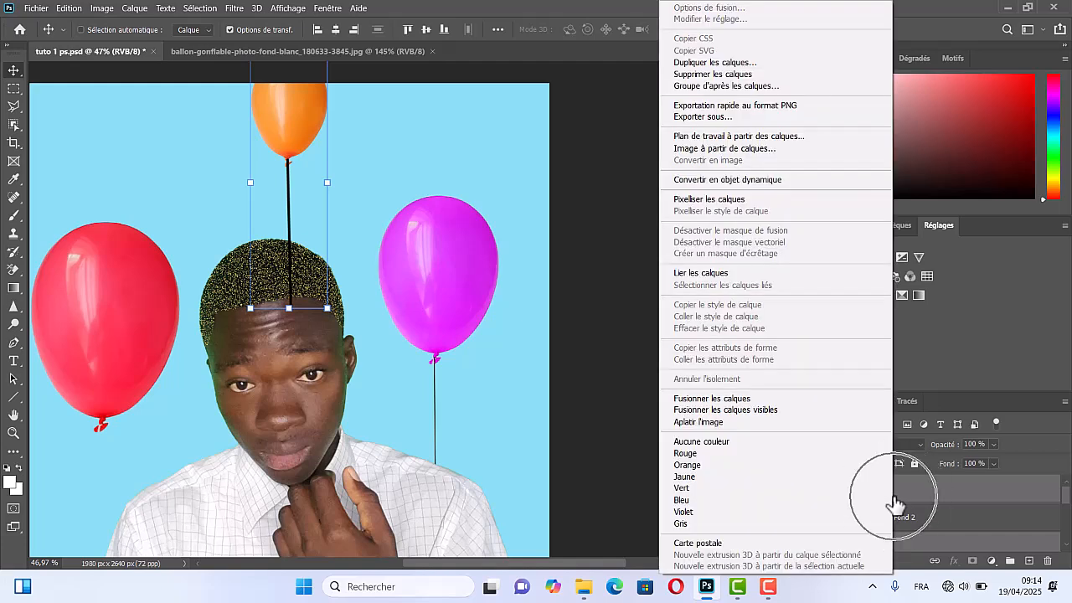
left_click(787, 181)
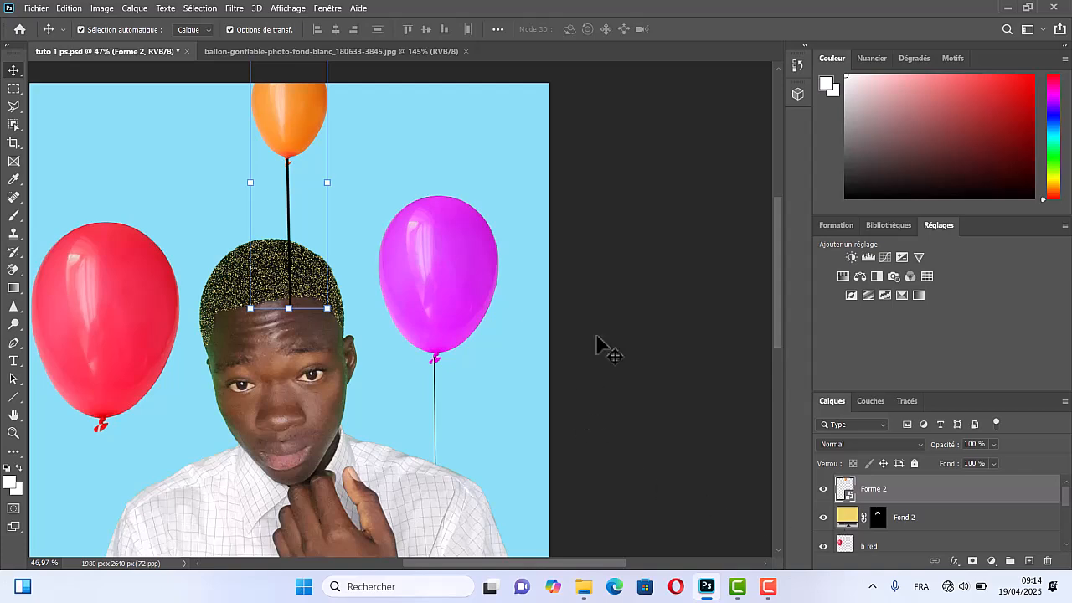
left_click(623, 276)
Step: With the Line tool at 9 px thickness, draw a near-vertical string about 598 px long down from the red balloon's knot
scroll(496, 333, "down", 1)
scroll(383, 352, "right", 1)
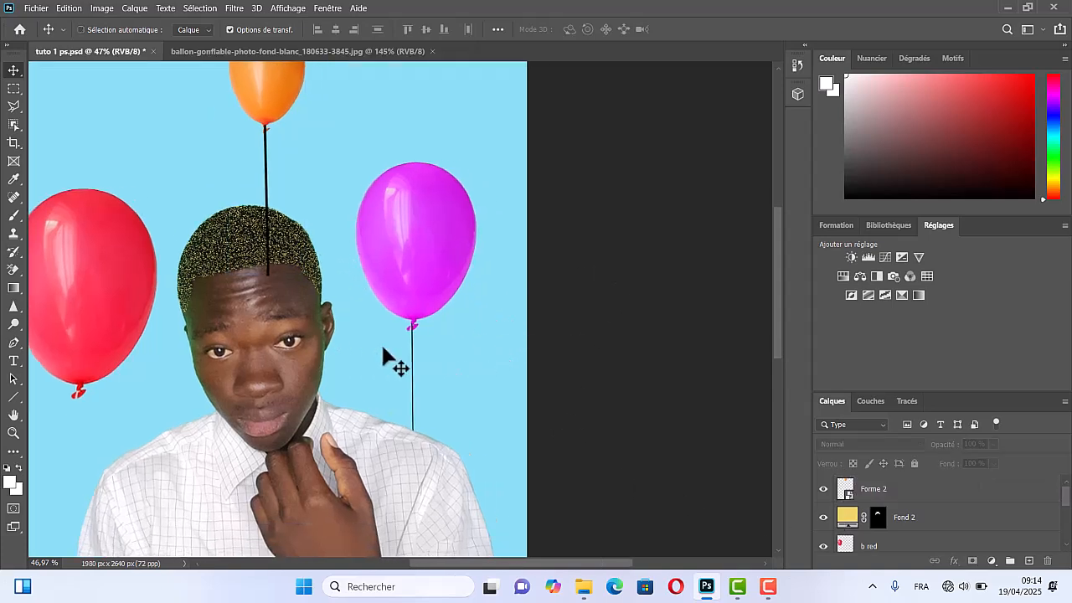
scroll(276, 360, "left", 3)
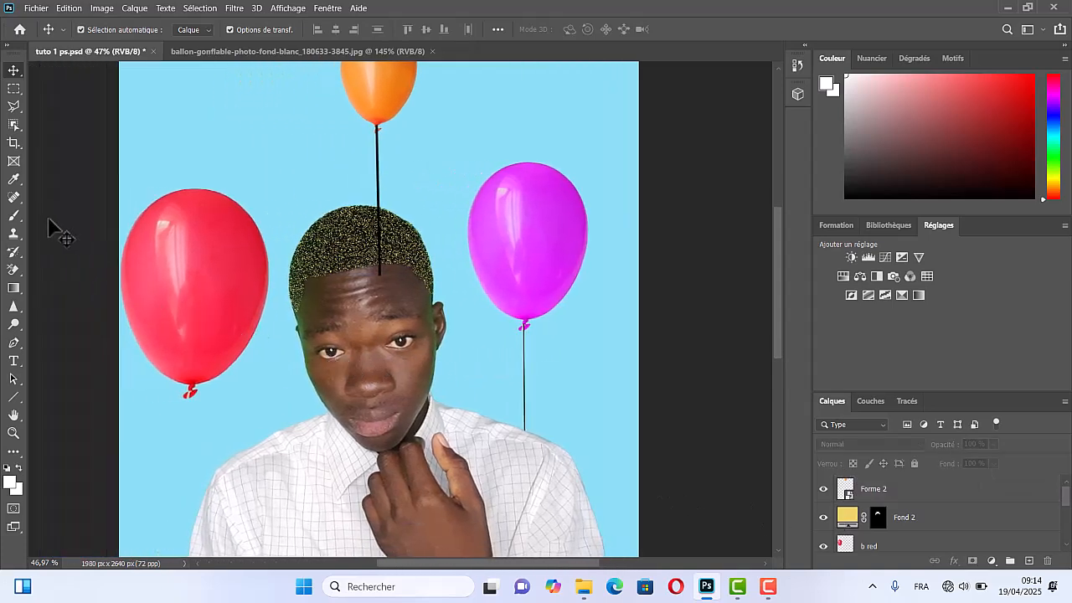
left_click(13, 398)
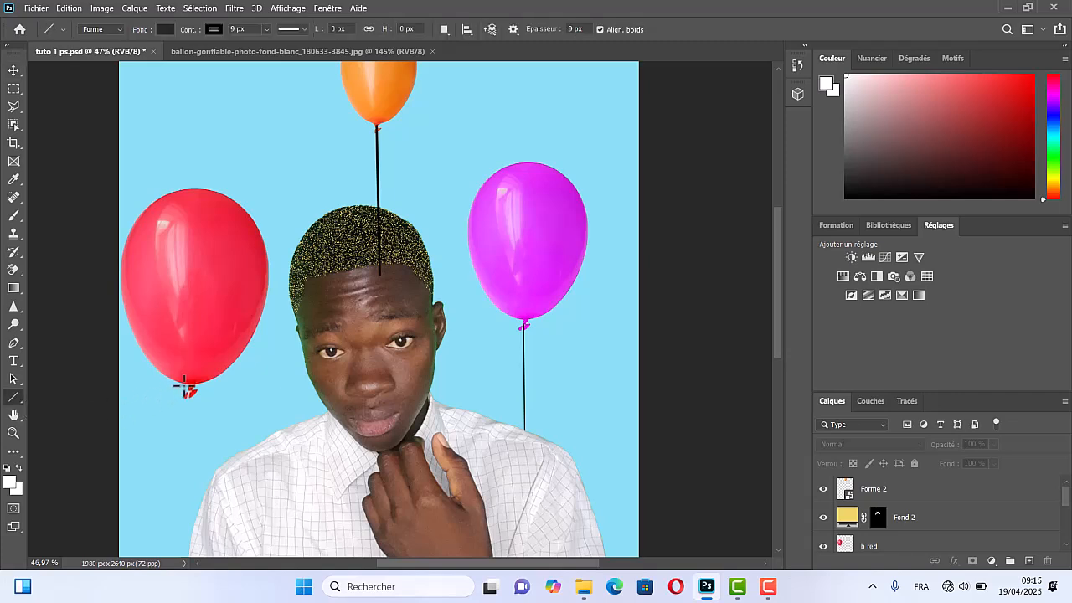
left_click_drag(188, 390, 189, 546)
scroll(173, 402, "down", 3)
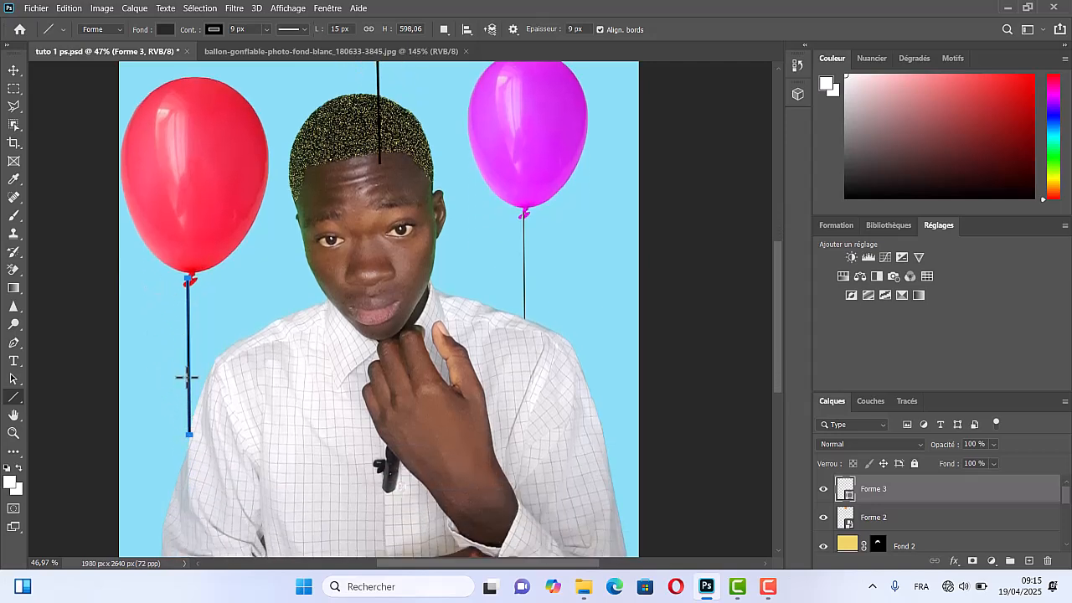
scroll(206, 279, "left", 3)
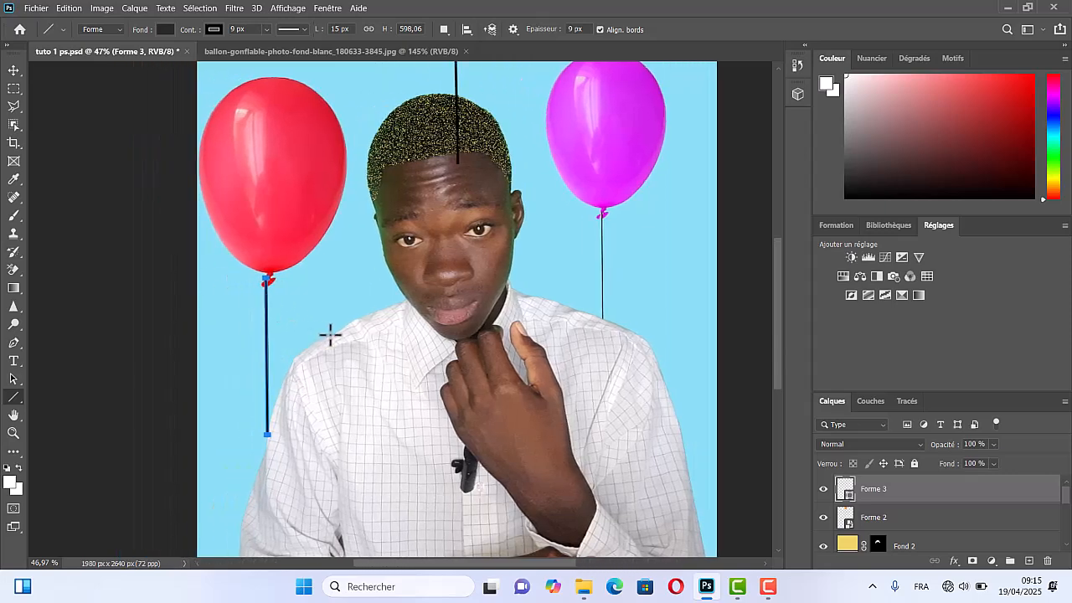
Step: Shift the new string slightly to the right onto the red balloon's knot and accept converting the live shape to a regular path
scroll(330, 276, "up", 3)
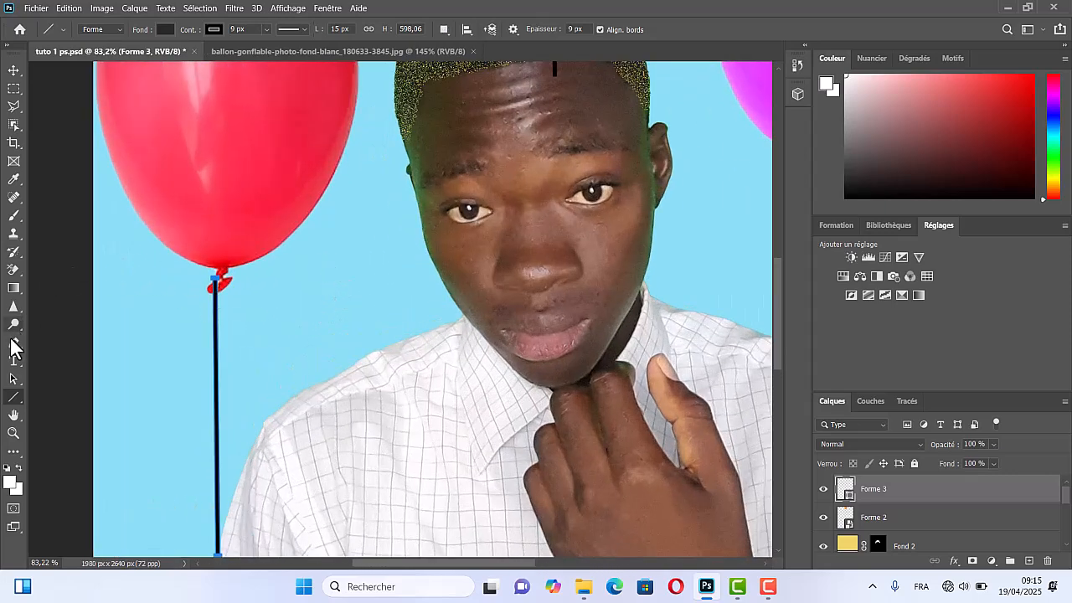
left_click(13, 70)
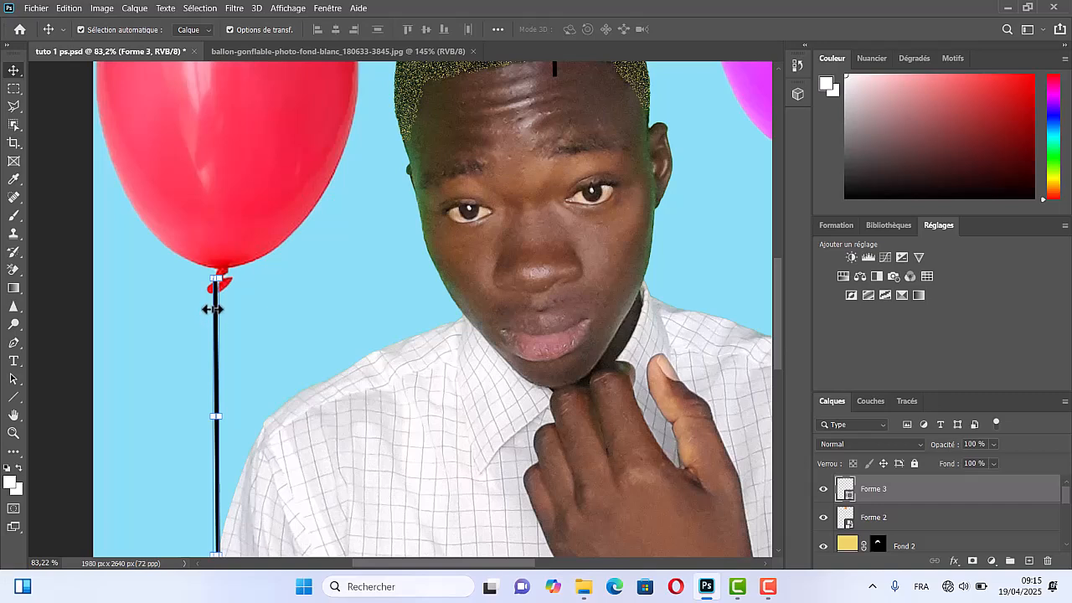
mouse_move(212, 309)
left_mouse_down()
mouse_move(218, 282)
mouse_move(220, 294)
left_mouse_up()
left_click(494, 239)
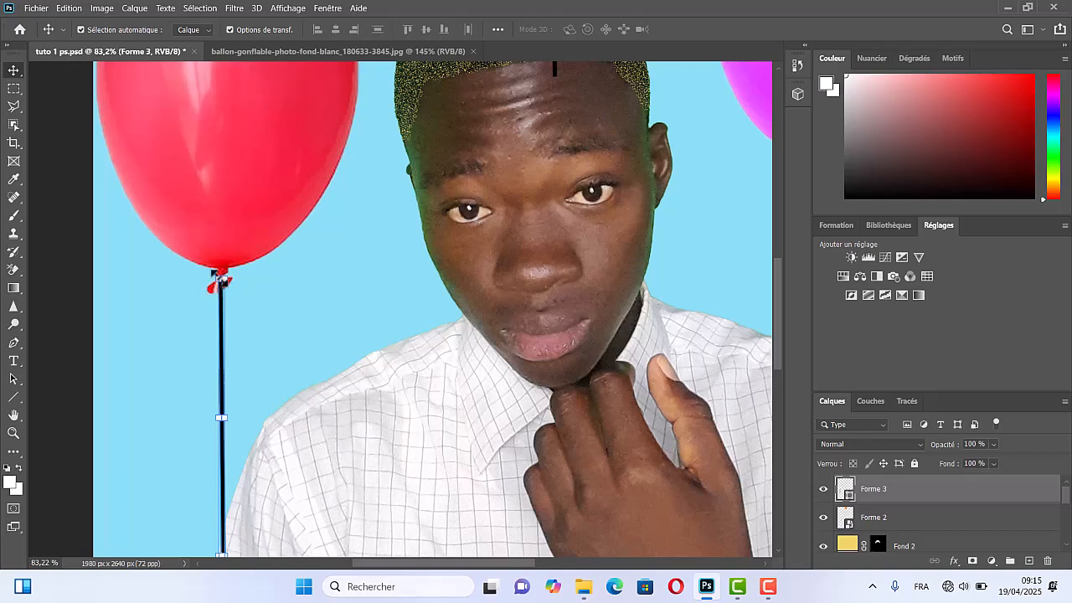
Step: Scale the red balloon's string to about 102.60 % so its upper end meets the balloon, apply the transform and deselect it
left_click_drag(220, 275, 220, 270)
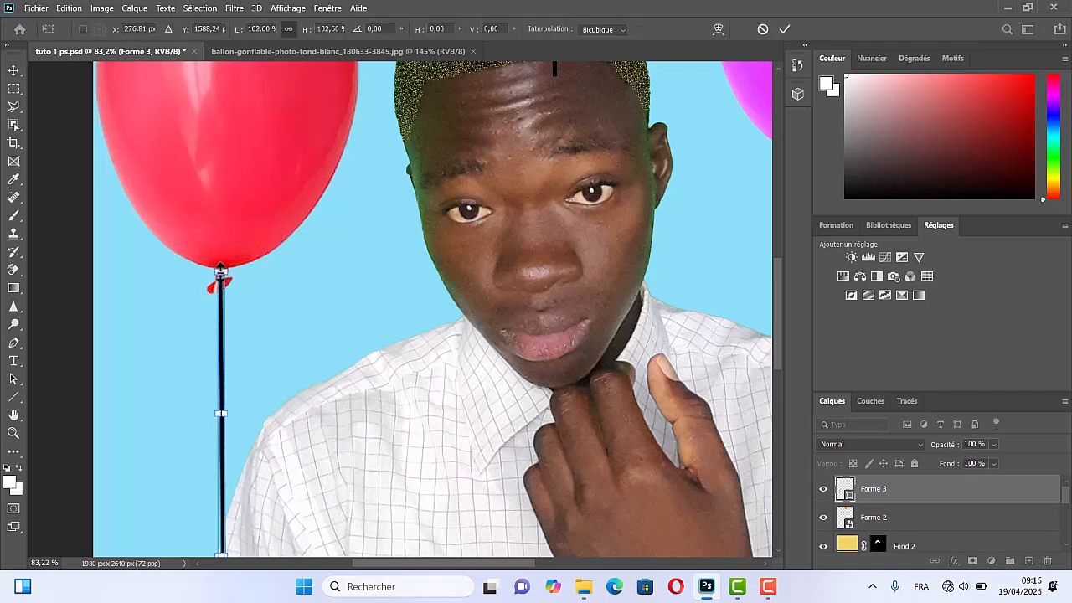
scroll(252, 299, "right", 3)
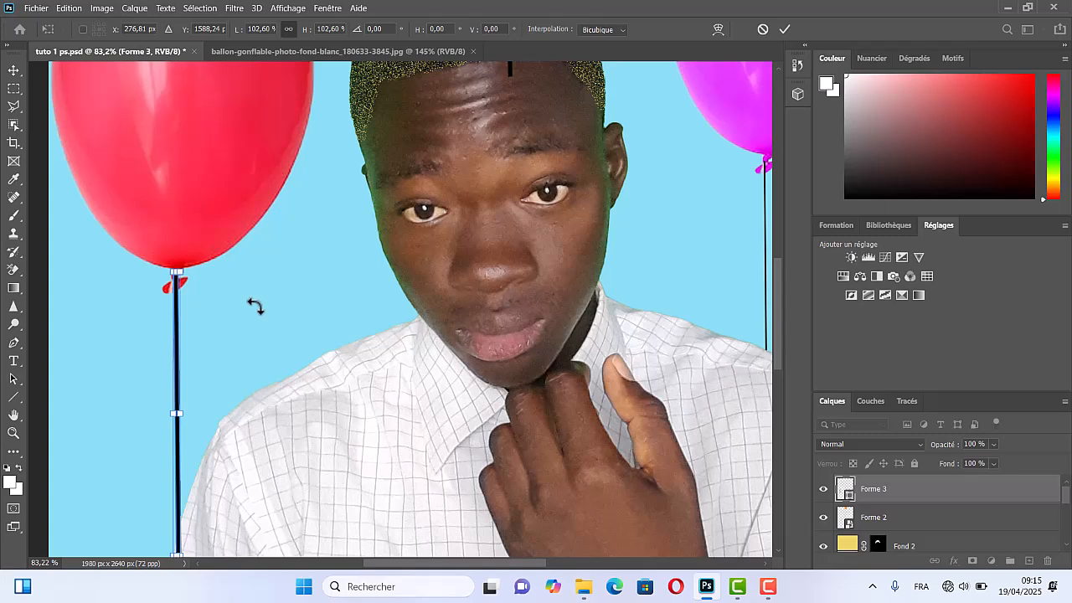
scroll(256, 307, "down", 3)
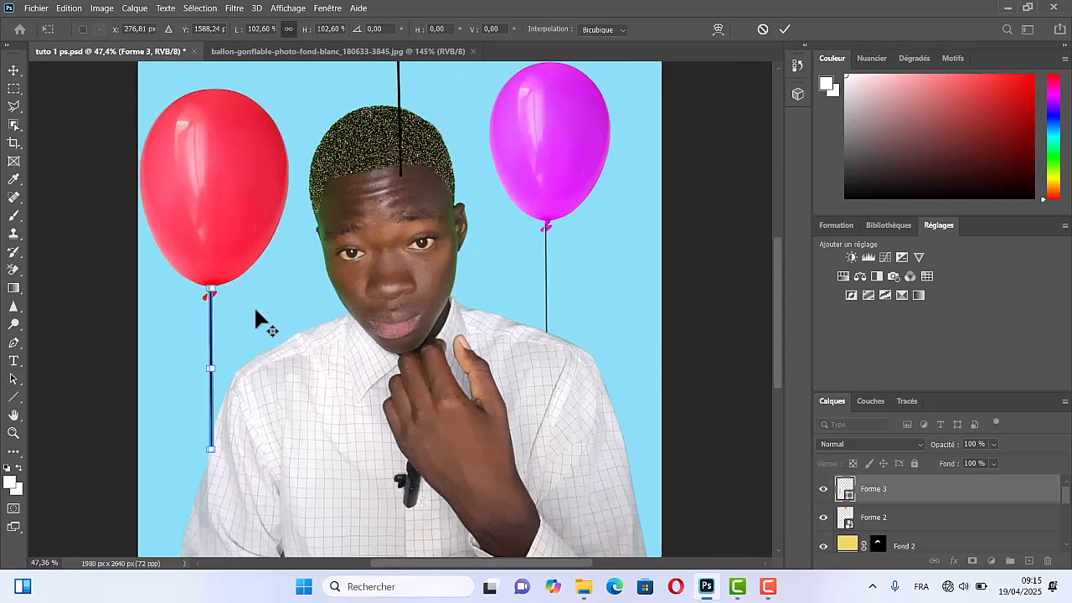
key("Return")
left_click(724, 366)
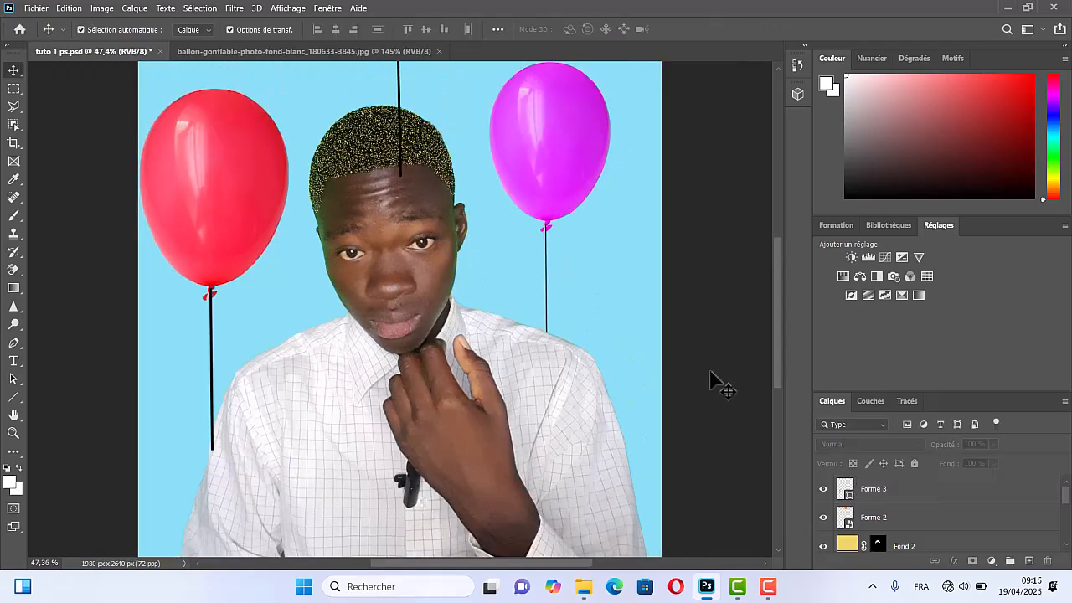
Step: Combine the red balloon layer "b red" and its string layer "Forme 3" into one smart object
left_click(893, 499)
scroll(891, 512, "down", 1)
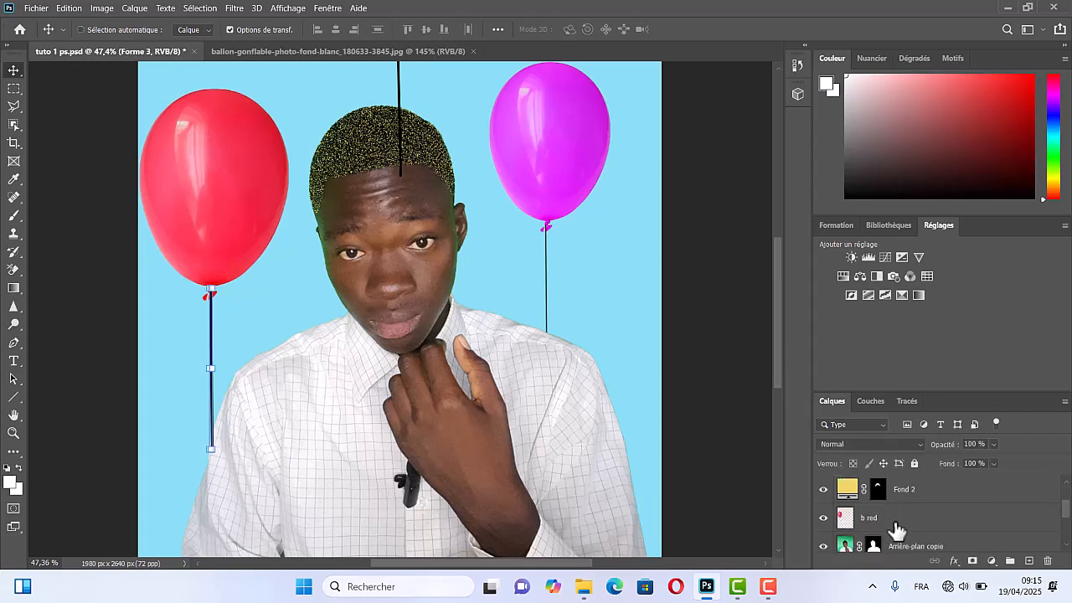
left_click(896, 525)
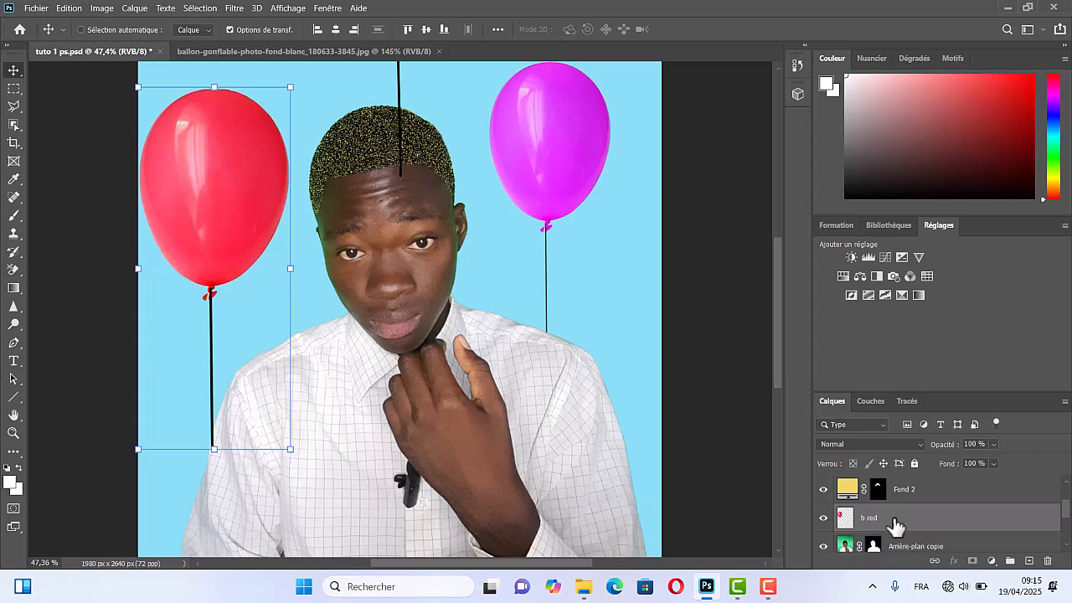
right_click(895, 526)
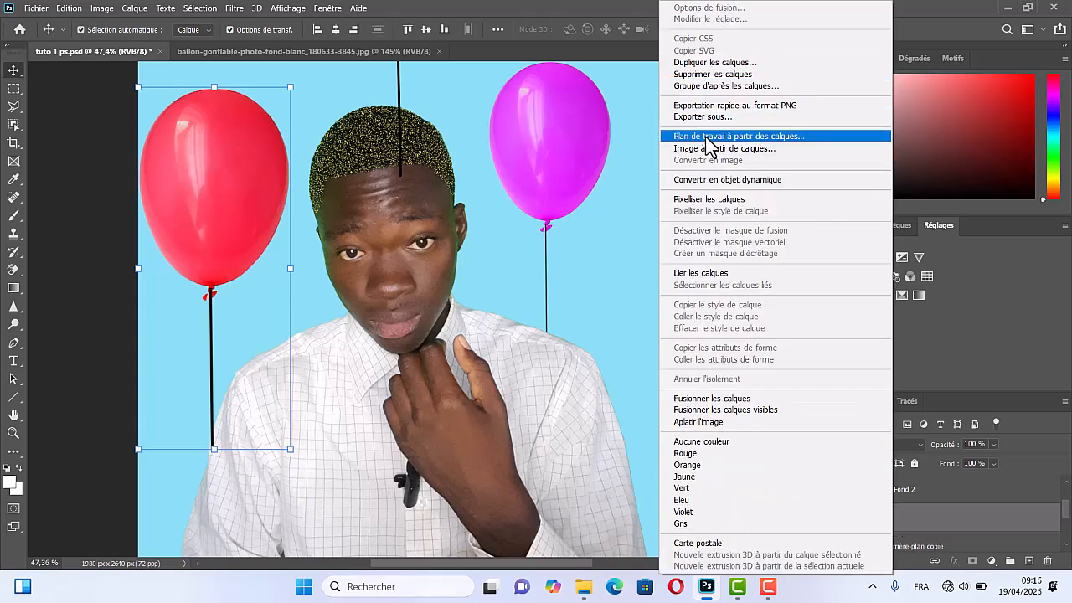
left_click(754, 183)
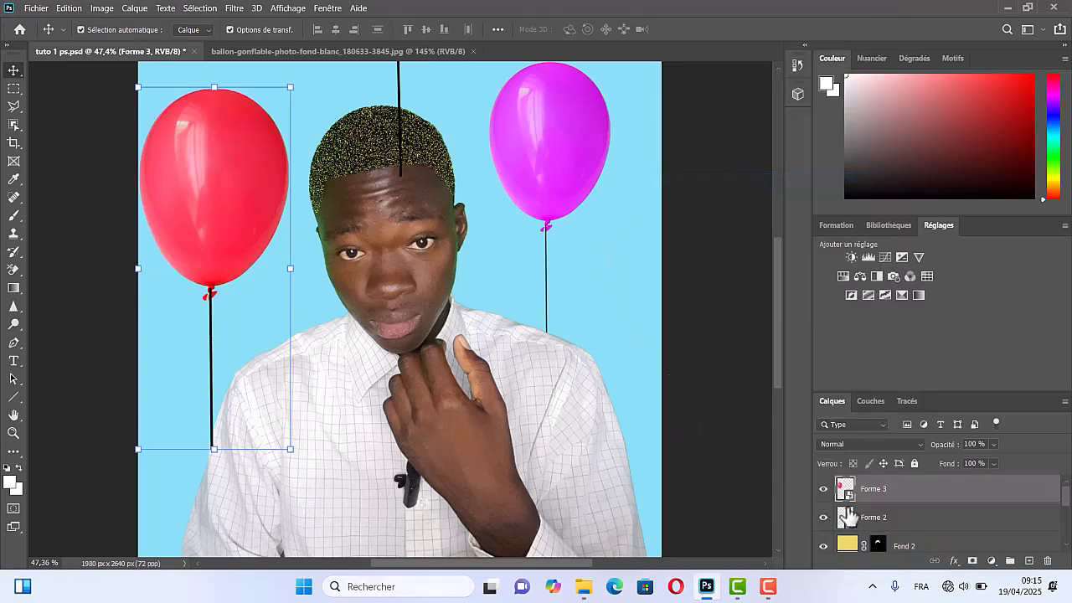
Step: Move the orange balloon layer "Forme 2" below the portrait layer "Arrière-plan copie" and directly above "Forme 1"
scroll(912, 525, "down", 1)
scroll(909, 517, "up", 1)
scroll(904, 517, "down", 2)
scroll(884, 511, "up", 1)
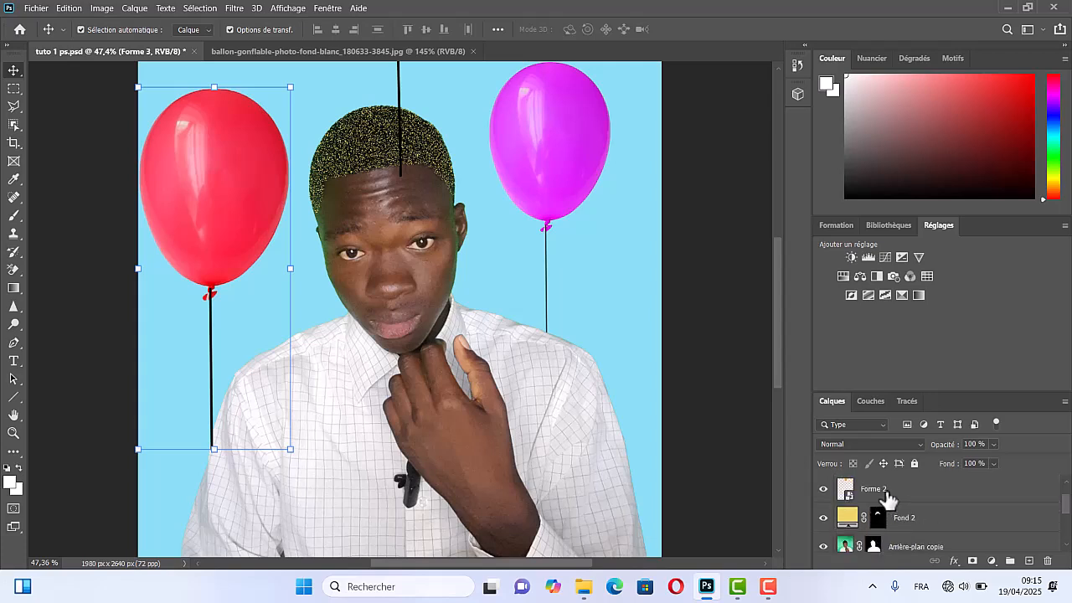
left_click(887, 494)
scroll(886, 499, "up", 1)
scroll(889, 500, "down", 1)
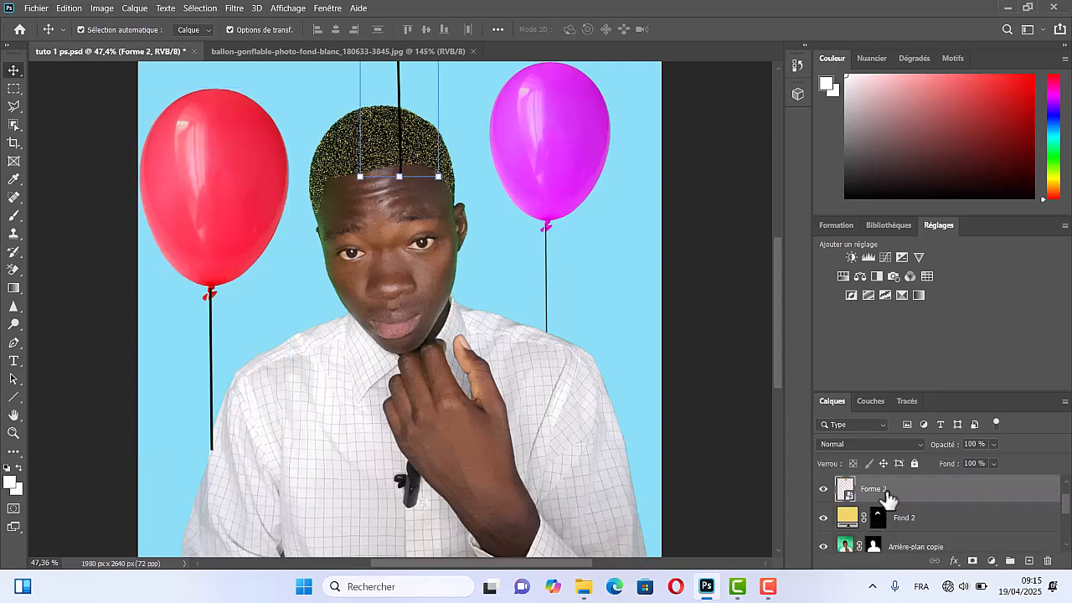
mouse_move(898, 501)
left_mouse_down()
mouse_move(893, 554)
mouse_move(889, 506)
left_mouse_up()
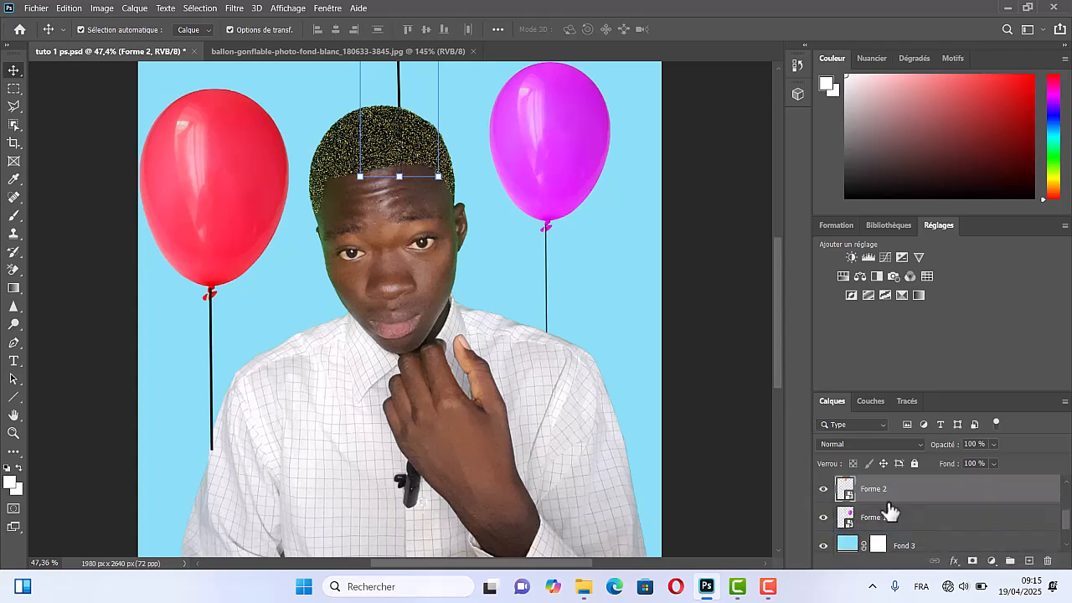
Step: Move the red balloon layer "Forme 3" below "Arrière-plan copie" and directly above "Forme 2", leaving no layer selected
scroll(888, 508, "up", 3)
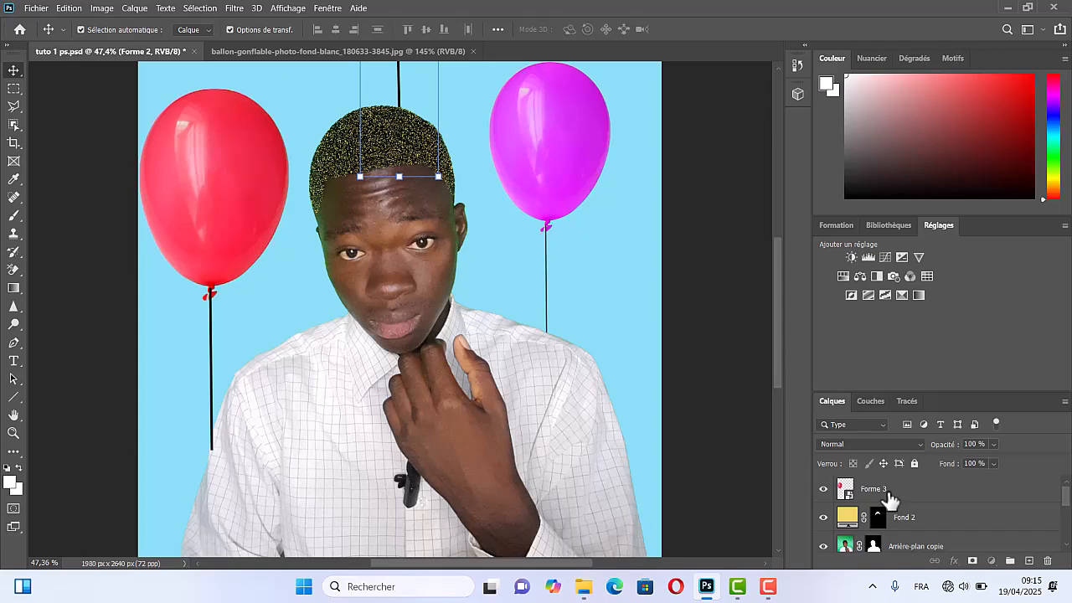
left_click(889, 501)
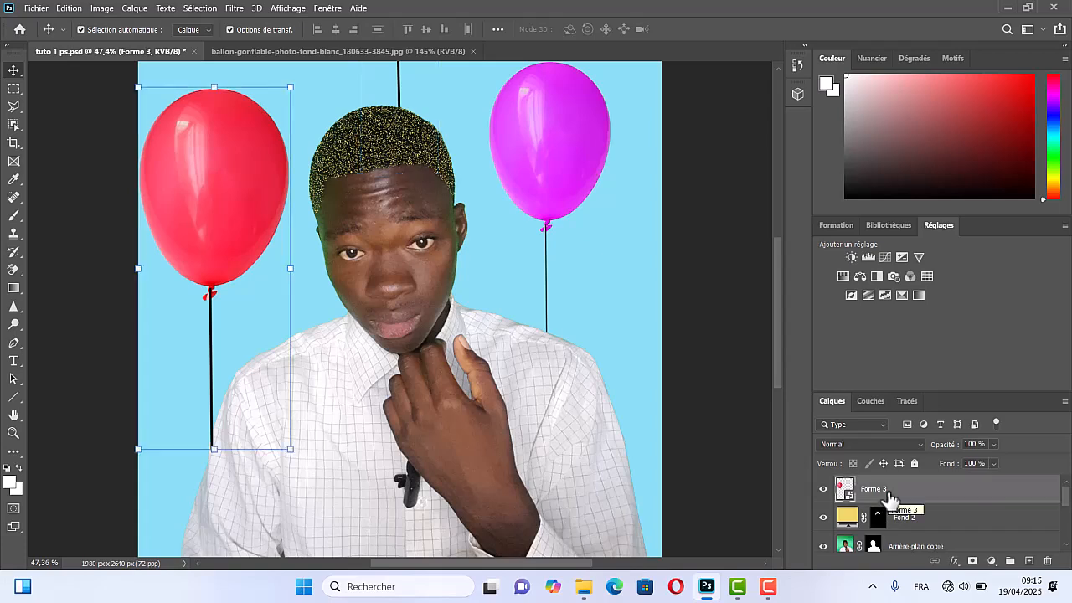
mouse_move(889, 500)
left_mouse_down()
mouse_move(905, 548)
mouse_move(890, 507)
left_mouse_up()
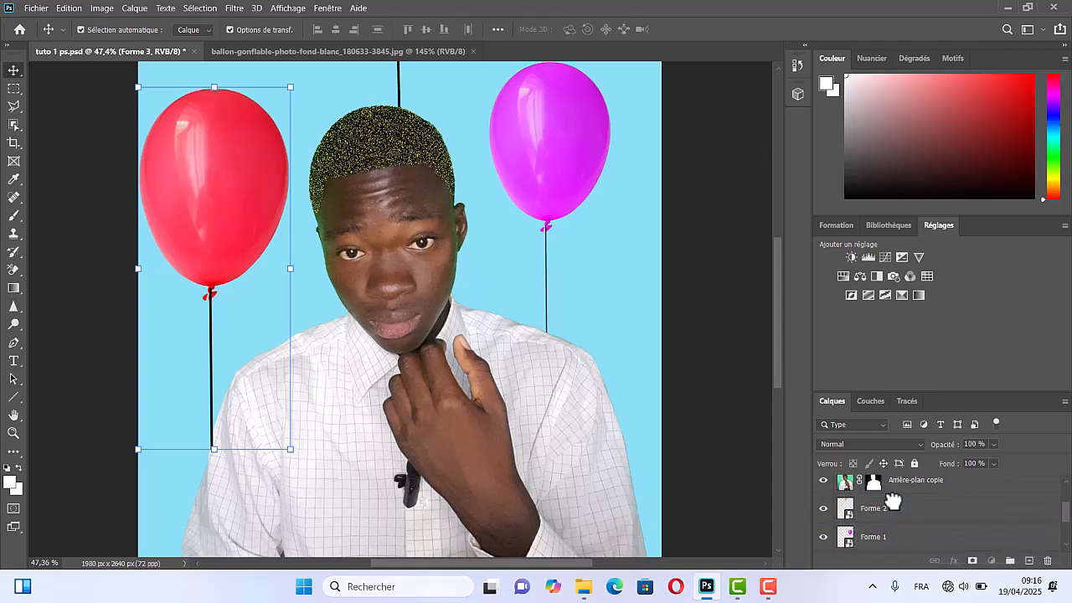
left_click(655, 352)
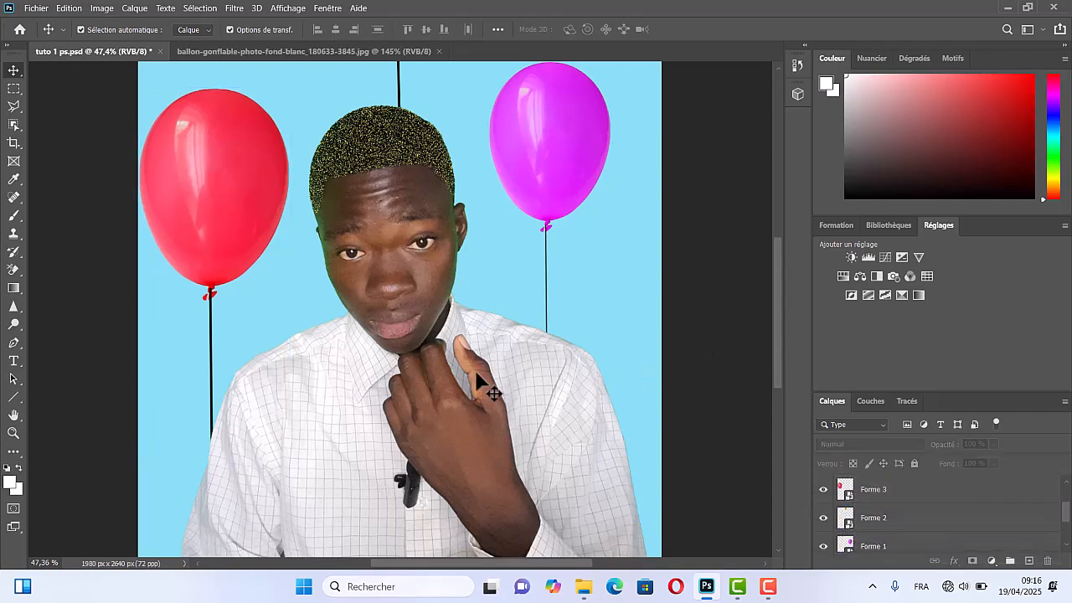
Step: Scale the red balloon and its string down proportionally, keeping the upper-left corner in place, and apply the transform
scroll(412, 376, "down", 3)
scroll(412, 376, "down", 1)
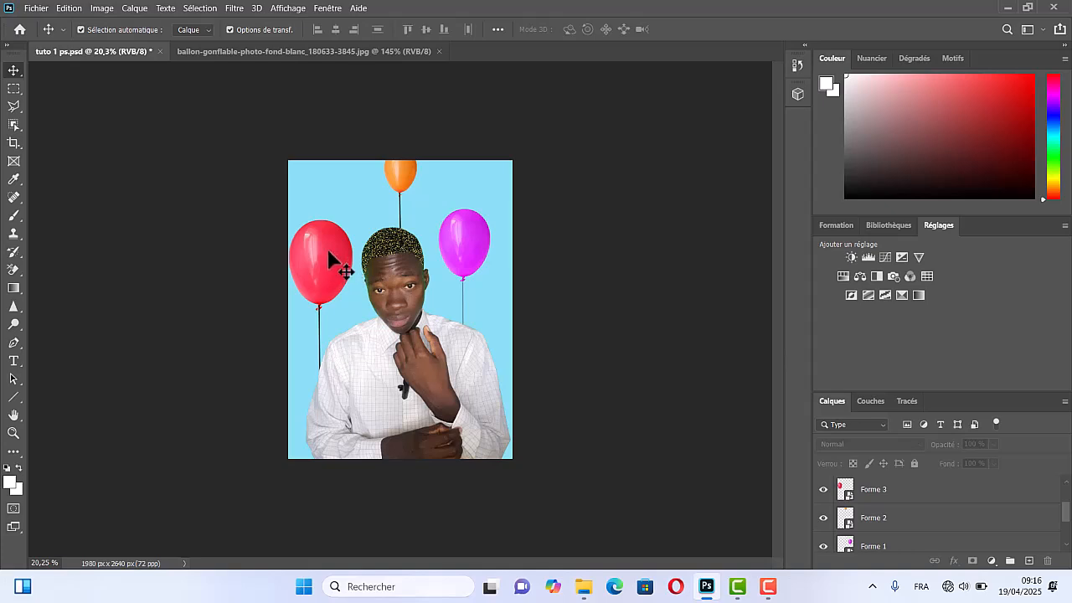
left_click(329, 260)
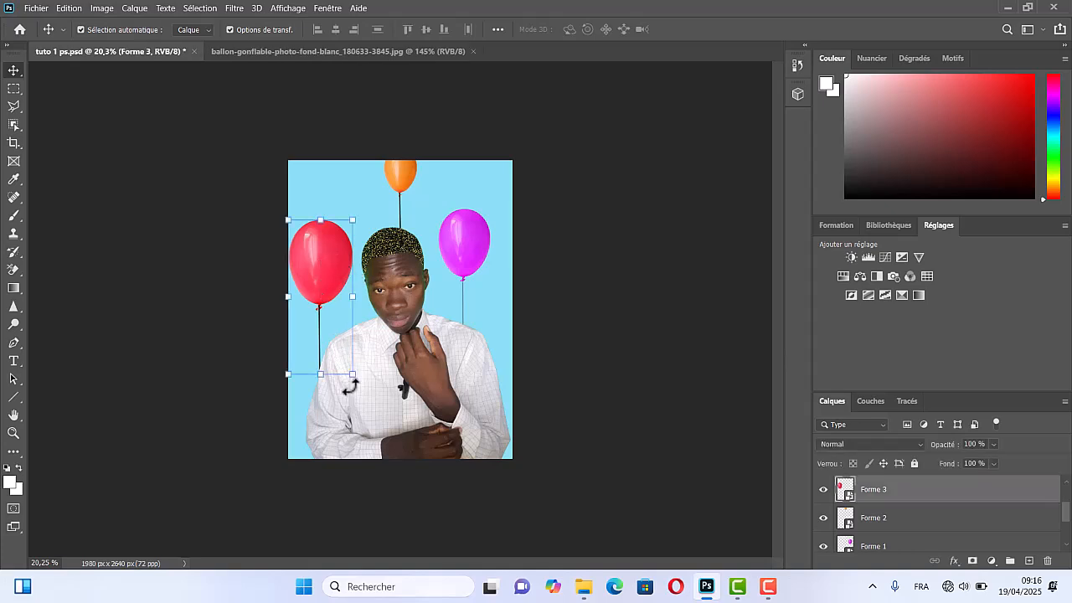
left_click_drag(351, 374, 390, 320)
key("Return")
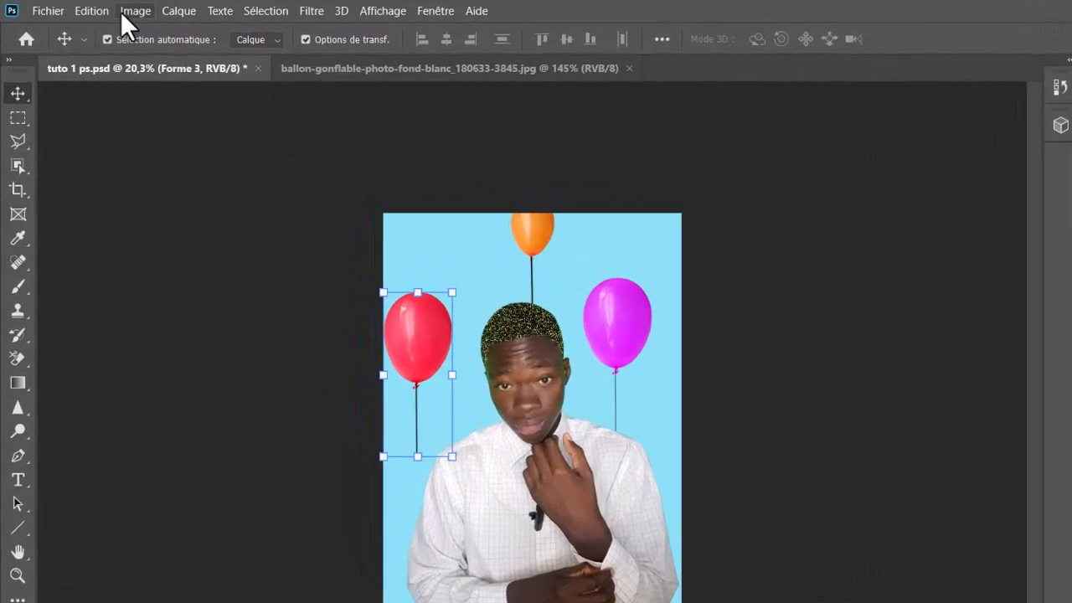
Step: Start Puppet Warp on the red balloon, pin its body slightly closer to the subject, and pin the middle of its string
left_click(69, 7)
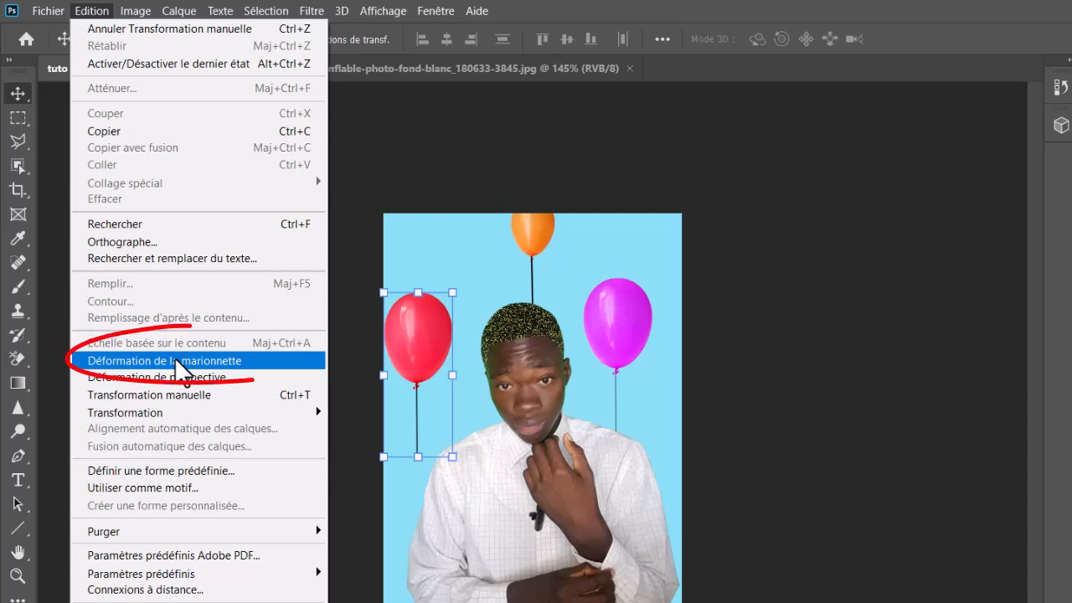
left_click(178, 361)
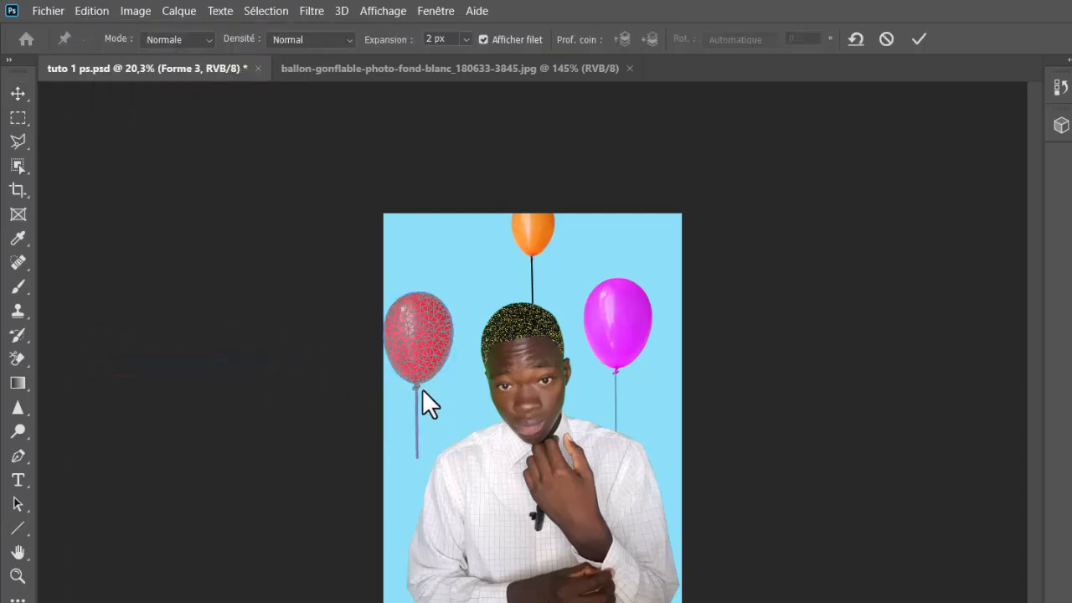
scroll(411, 393, "up", 6)
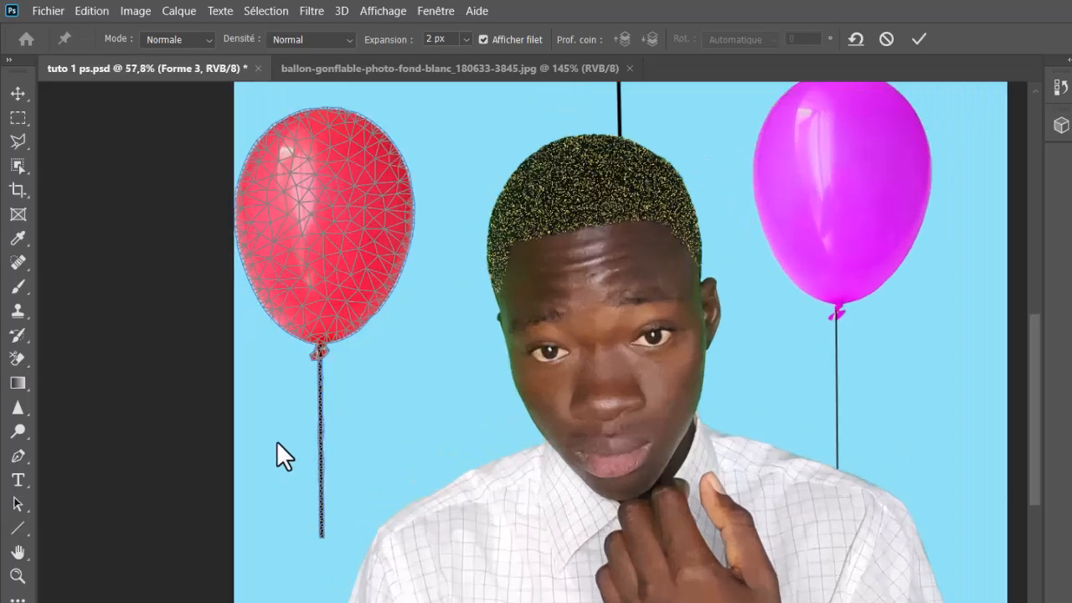
scroll(286, 450, "down", 2)
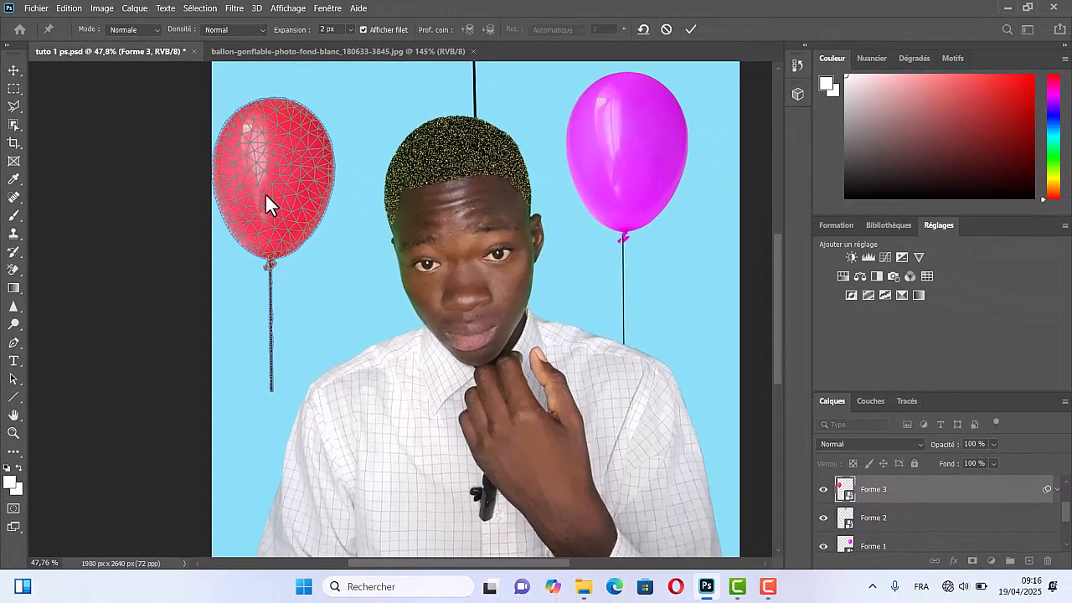
left_click_drag(265, 193, 282, 197)
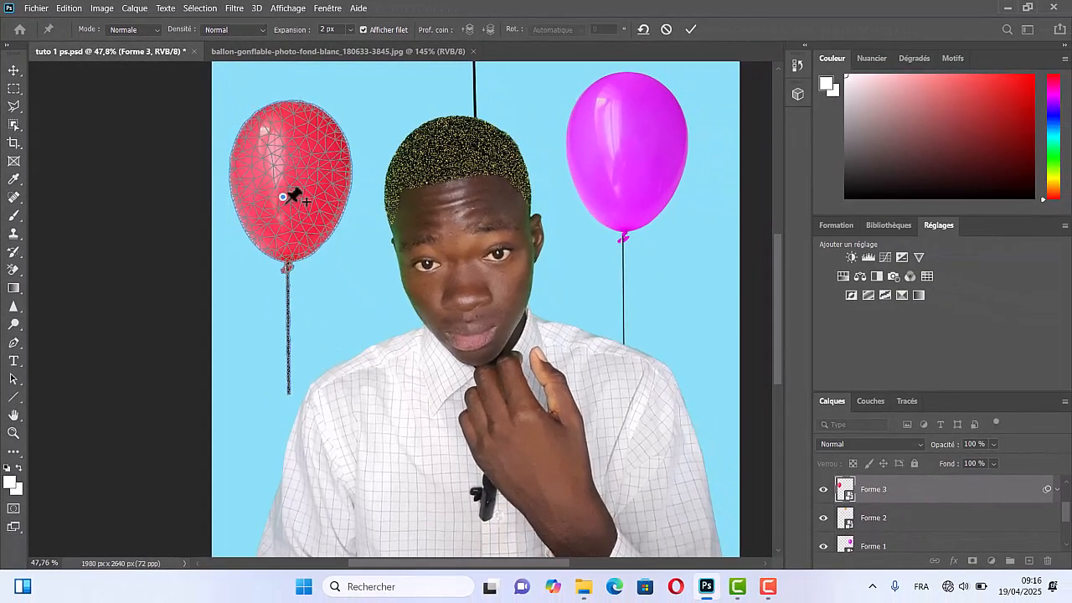
left_click(289, 315)
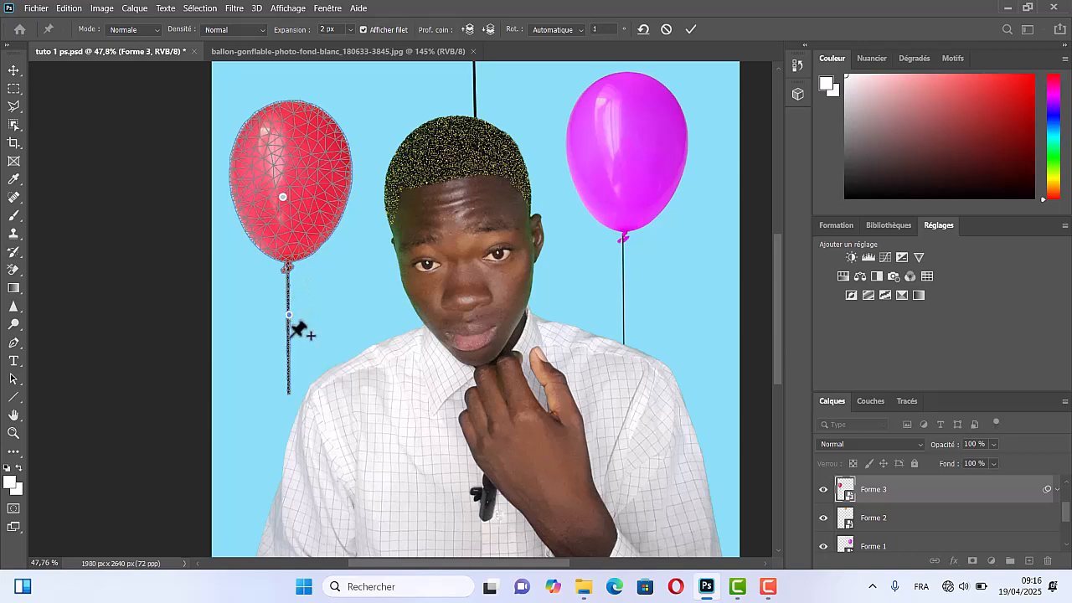
Step: Pin the lower part of the red balloon's string and shift the string pins sideways to bend it into an S-shaped curve
left_click(289, 362)
left_click_drag(289, 362, 299, 362)
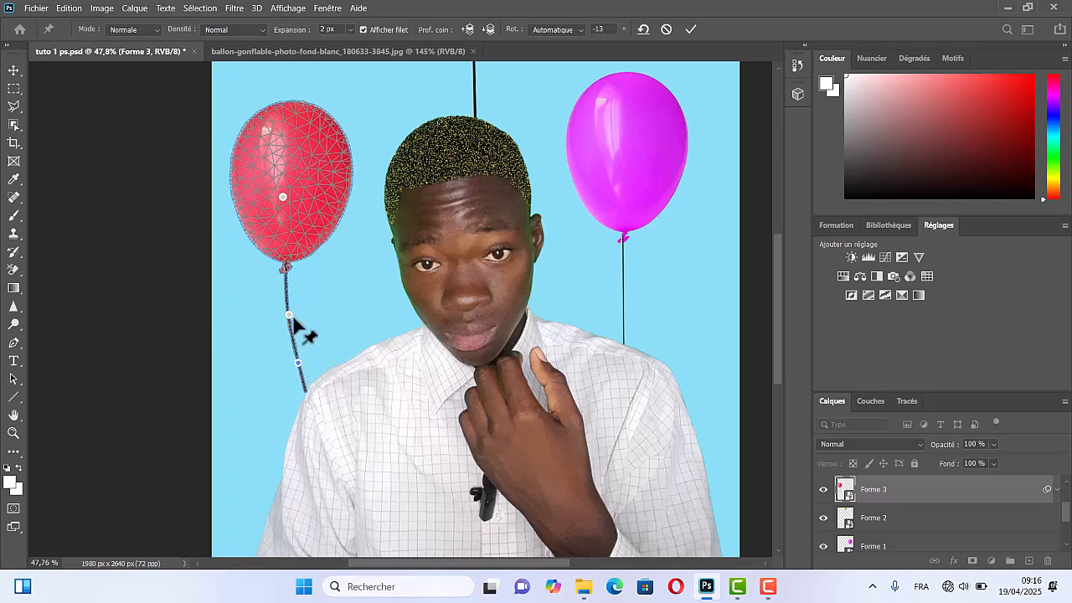
left_click_drag(289, 315, 315, 311)
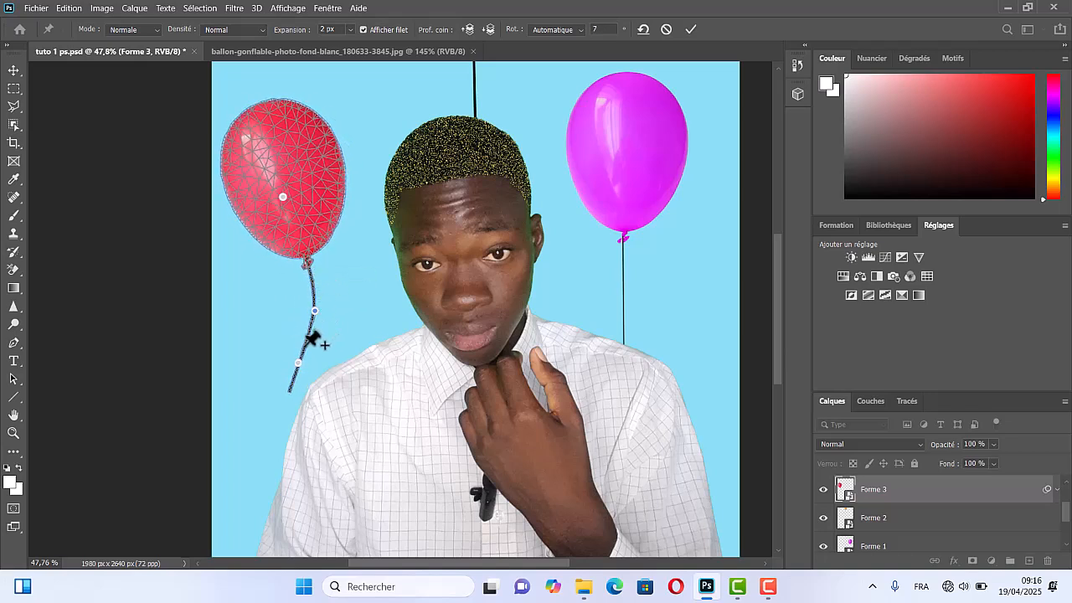
left_click_drag(303, 352, 279, 383)
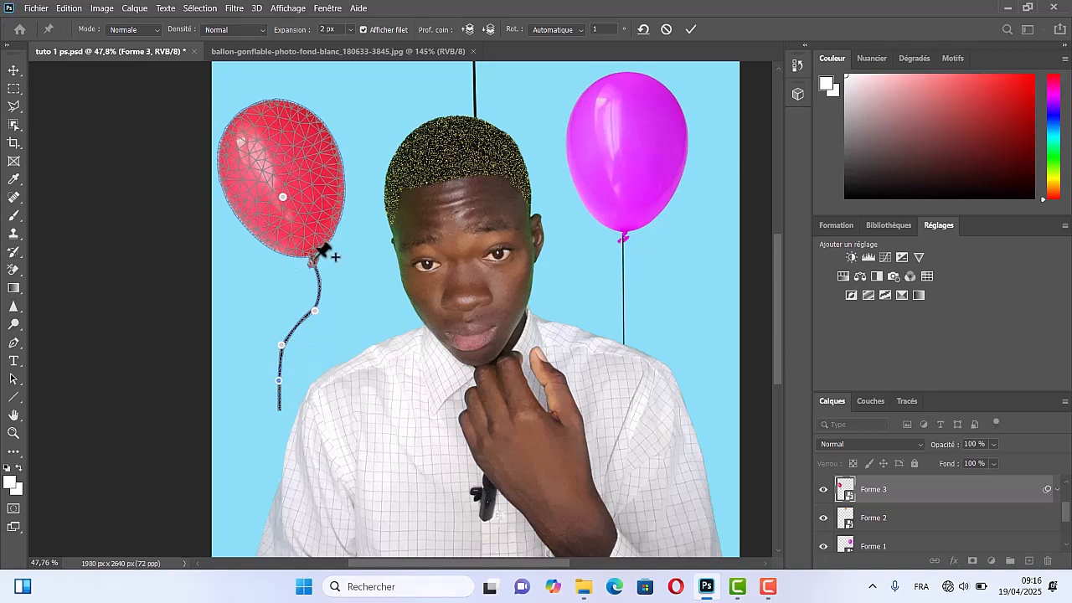
Step: Pin the red balloon's knot, move the balloon toward the subject until it stands upright, raise the knot slightly, and apply the warp
left_click(314, 259)
left_click_drag(284, 196, 310, 179)
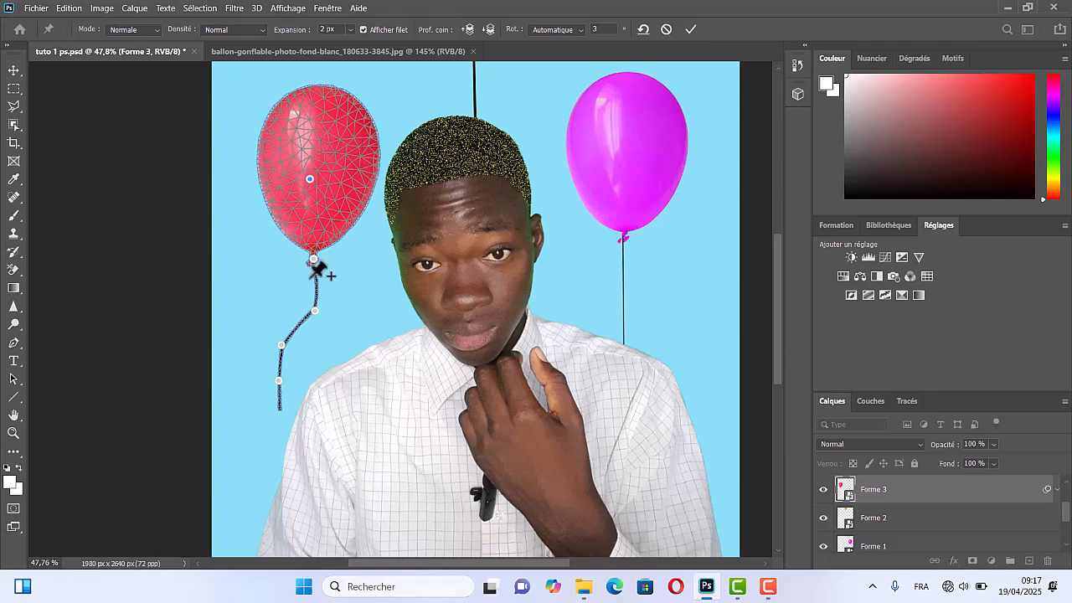
mouse_move(313, 260)
left_mouse_down()
mouse_move(305, 237)
mouse_move(315, 246)
left_mouse_up()
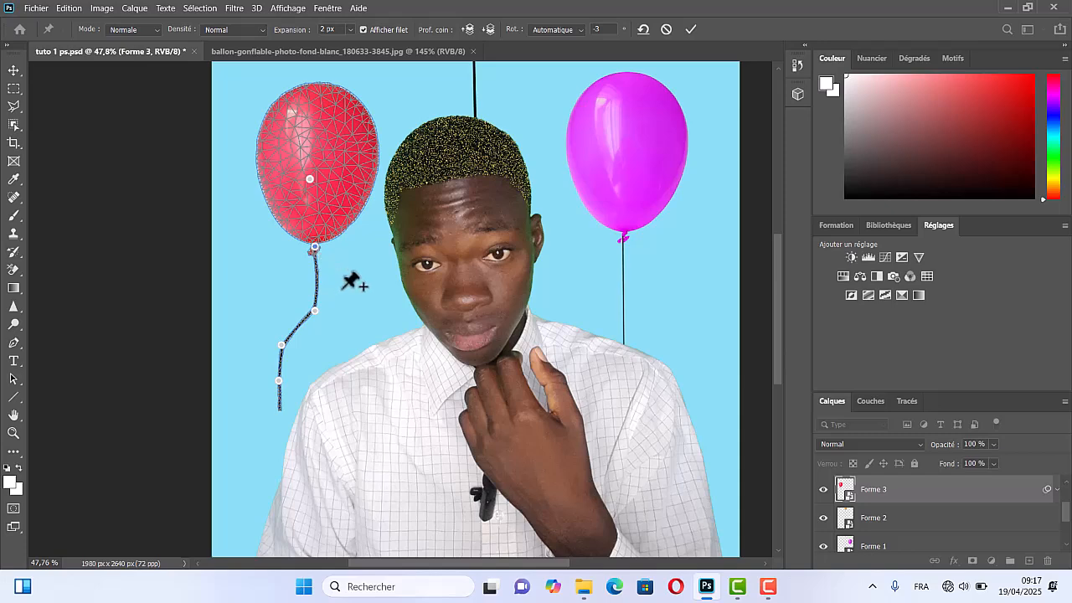
key("Return")
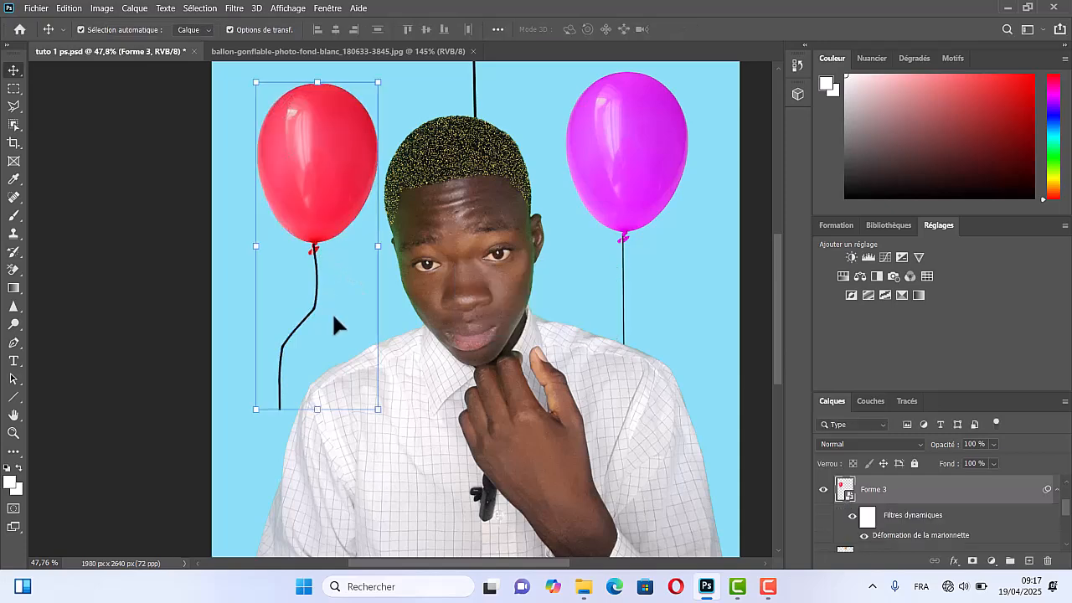
scroll(332, 311, "down", 3)
scroll(327, 331, "down", 1)
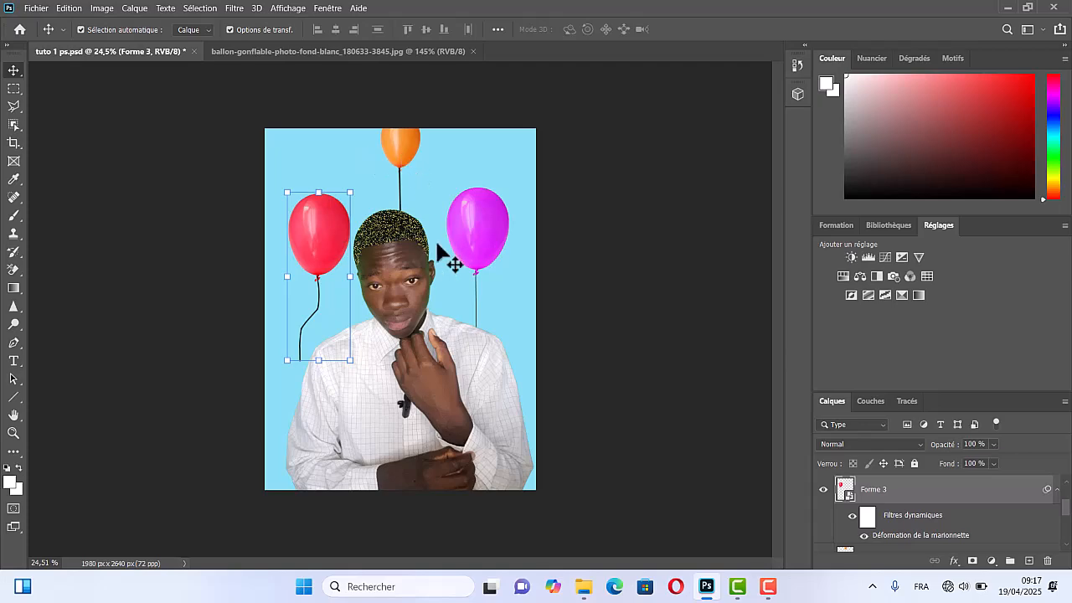
Step: Start Puppet Warp on the purple balloon layer "Forme 1" and place one pin on the balloon and three along its string
left_click(475, 256)
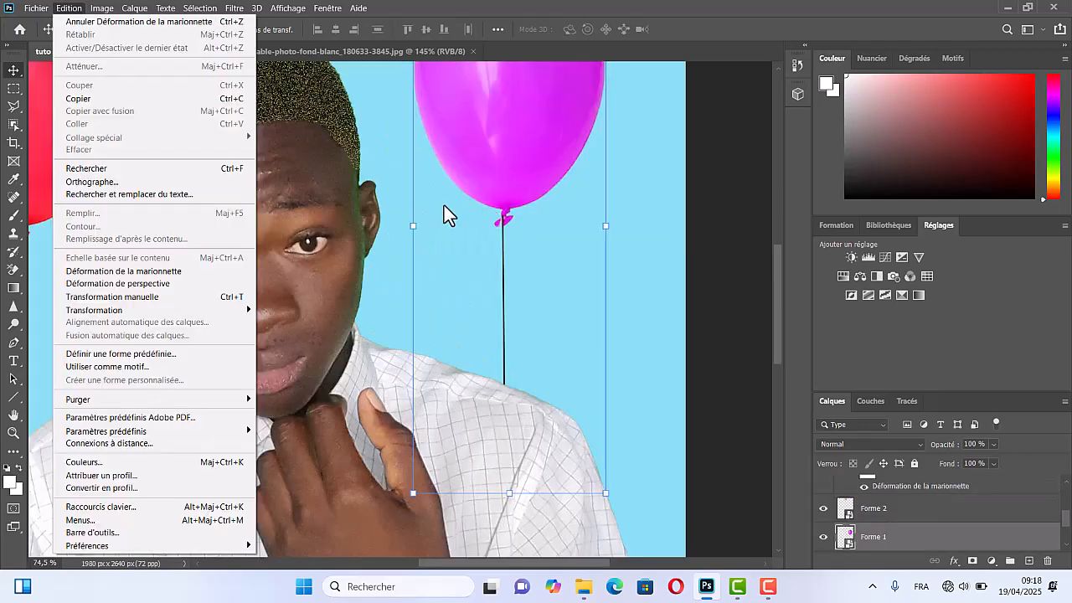
left_click(614, 163)
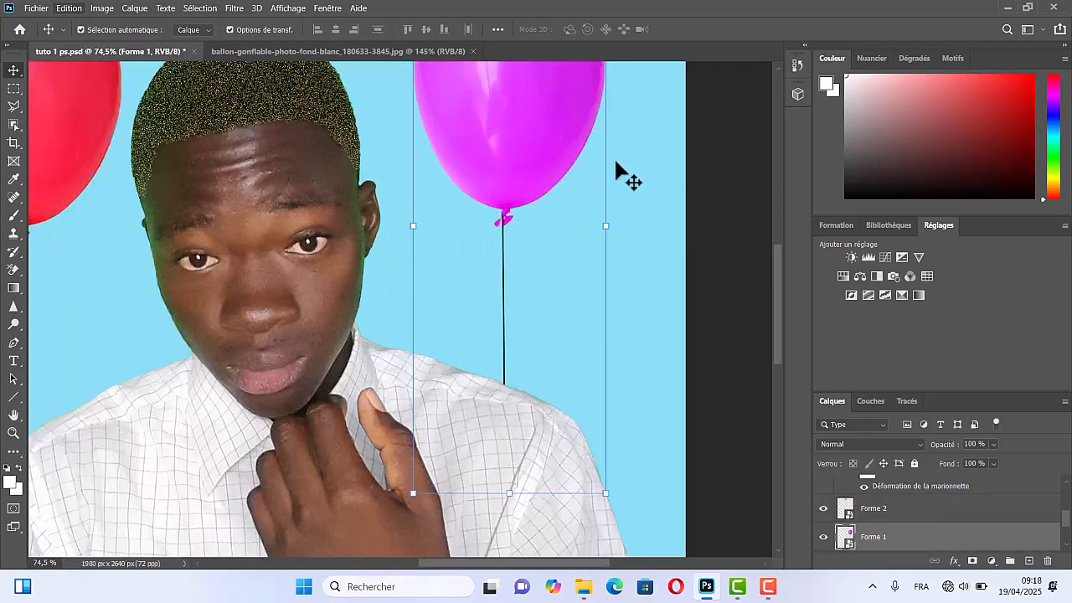
left_click(68, 8)
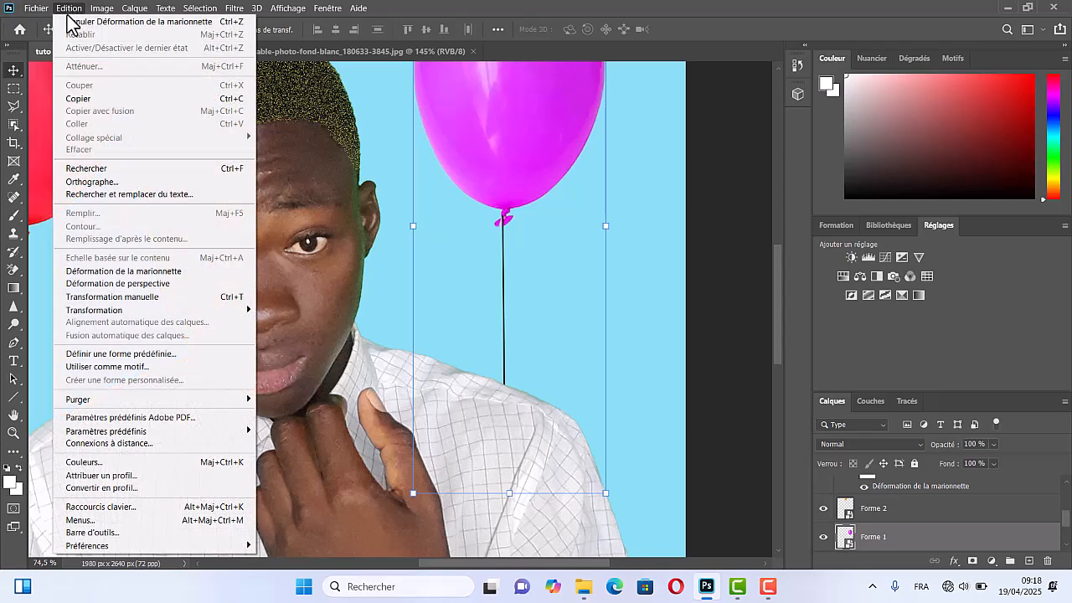
left_click(138, 272)
left_click(503, 140)
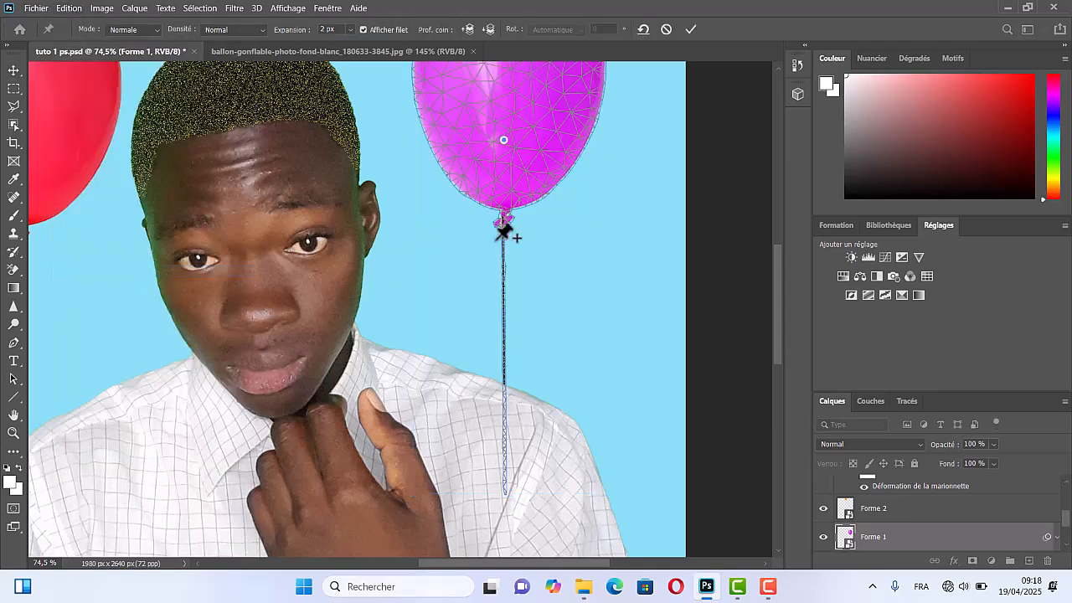
left_click(503, 244)
left_click(503, 298)
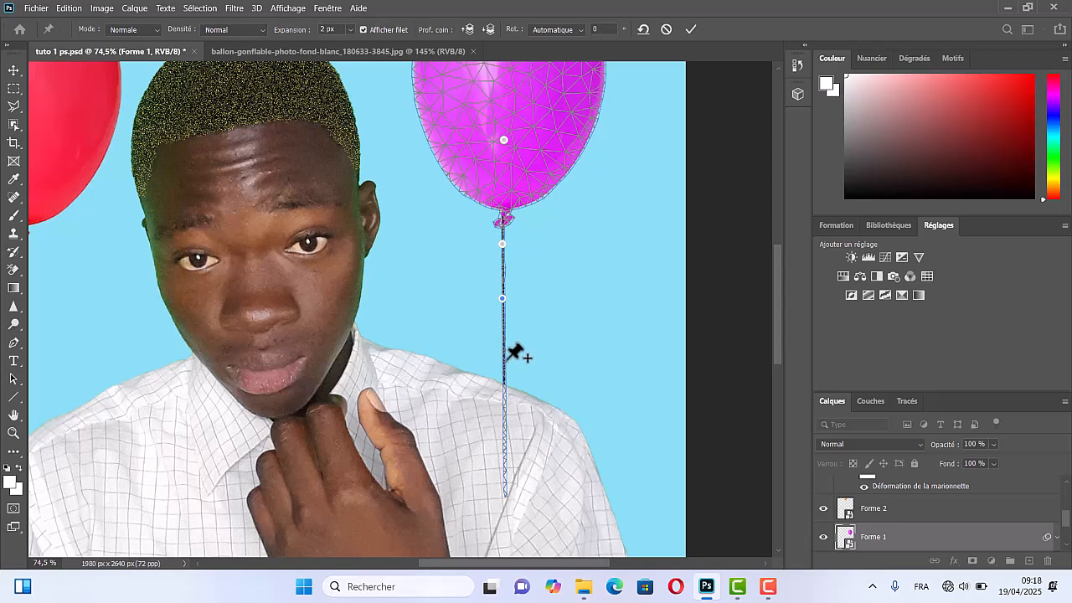
left_click(505, 361)
Step: Bend the purple balloon's string by moving its middle pin up and outward, apply the warp, and deselect the layer
left_click_drag(502, 298, 513, 268)
key("Return")
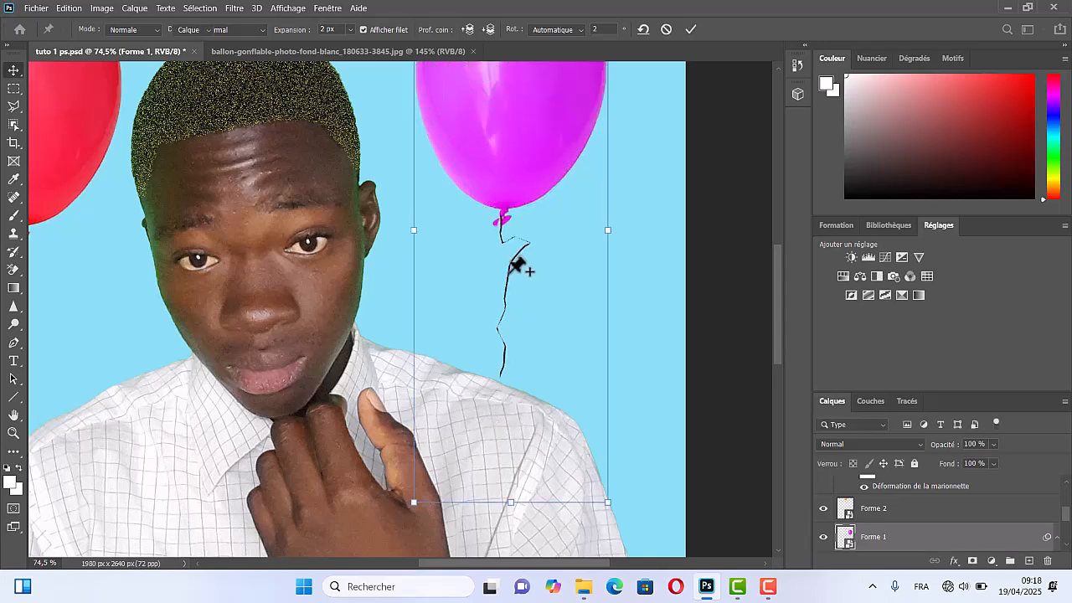
left_click(718, 241)
key("ctrl+0")
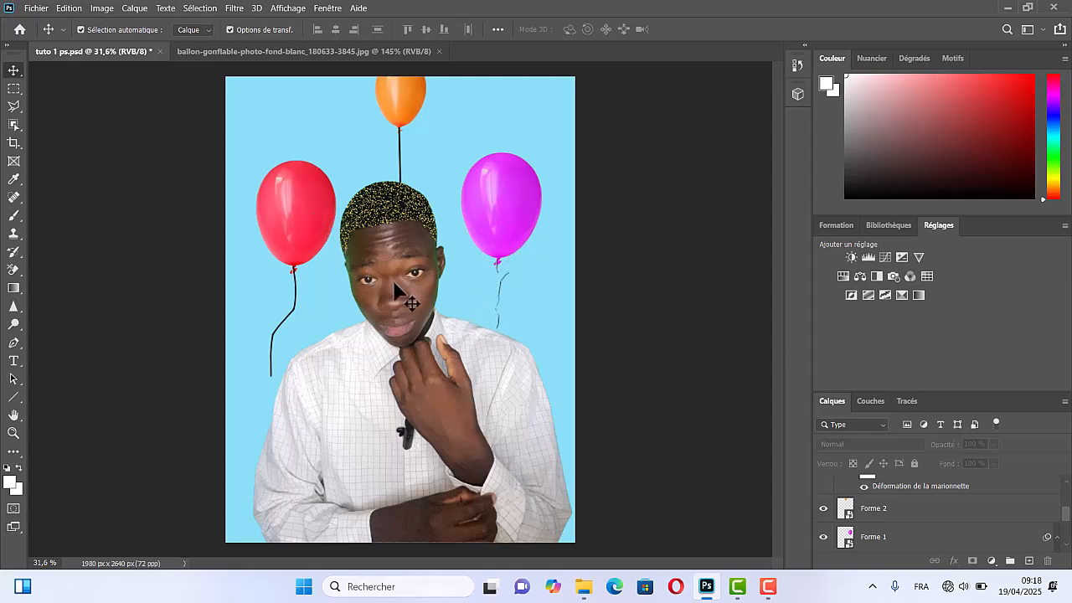
Step: Start Puppet Warp on the orange balloon layer "Forme 2", shift the string's lower pin slightly upward, and add a pin higher up
scroll(397, 292, "down", 2)
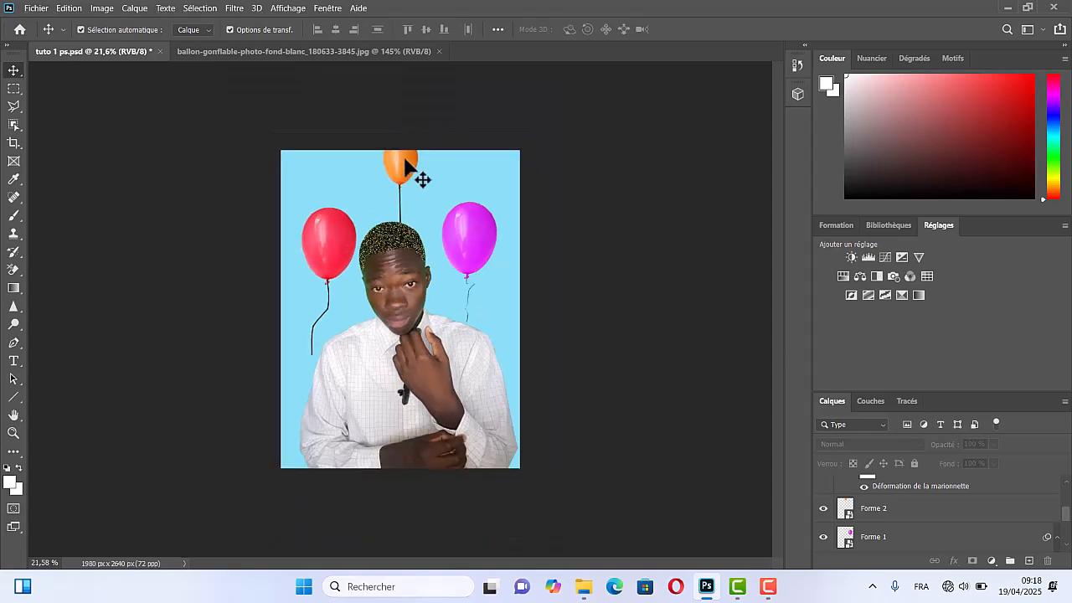
left_click(405, 161)
left_click(68, 8)
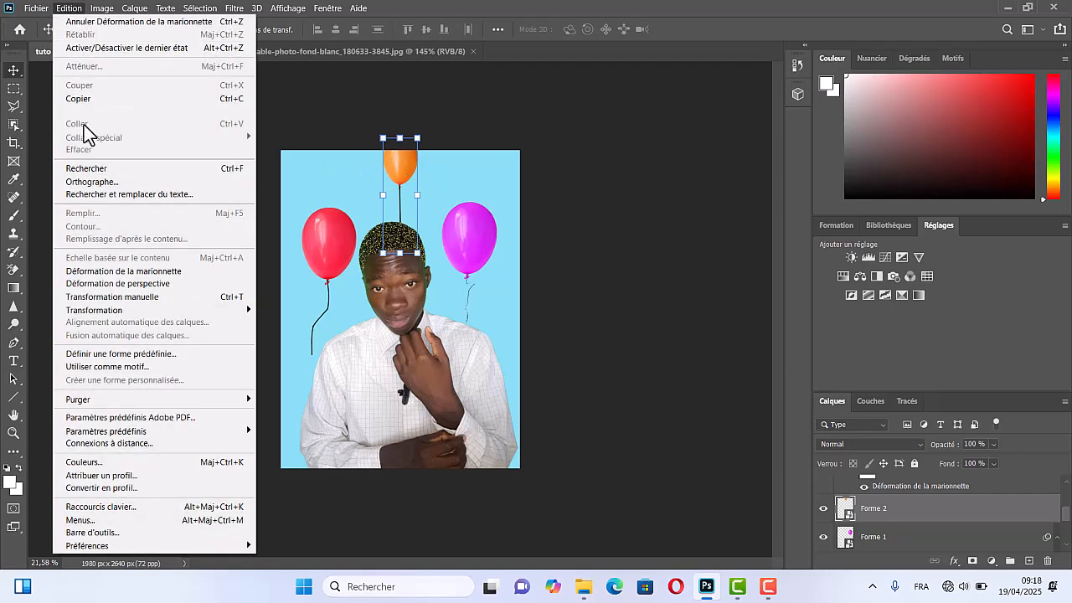
left_click(143, 271)
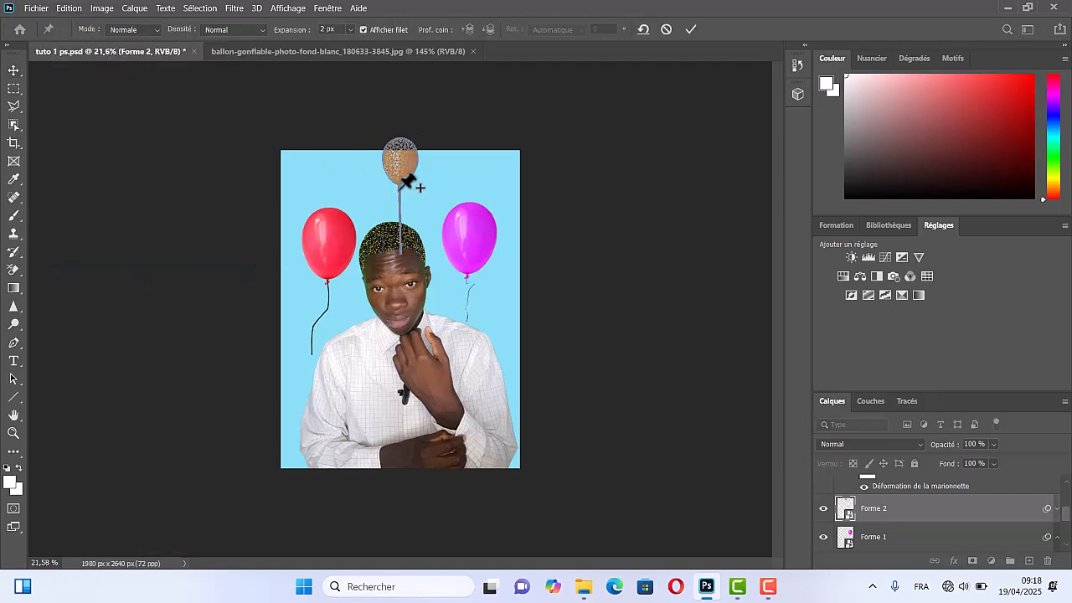
scroll(408, 183, "up", 3)
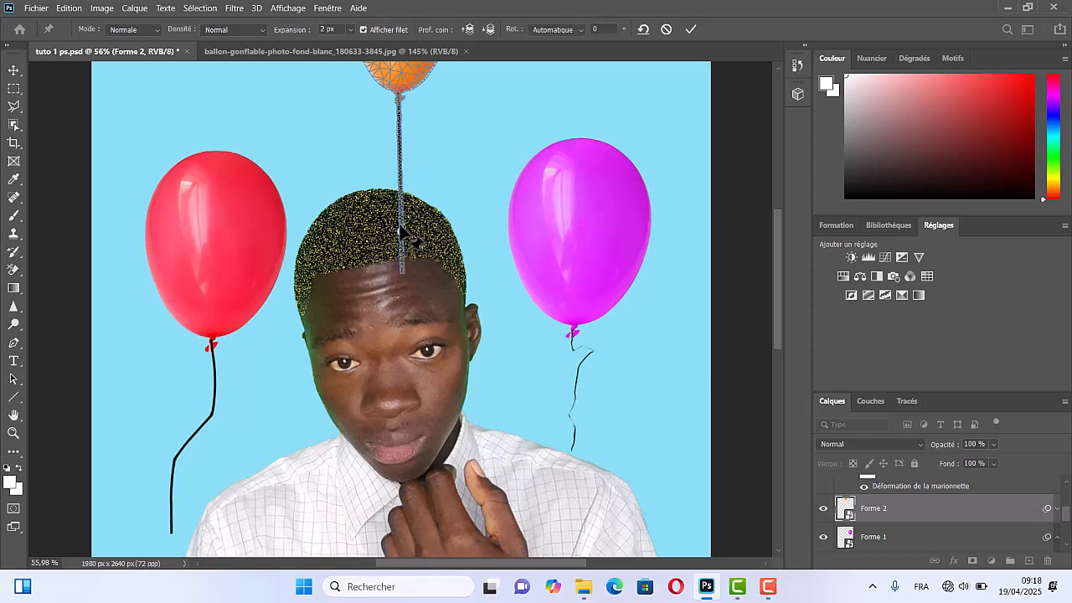
mouse_move(401, 231)
left_mouse_down()
mouse_move(400, 180)
mouse_move(400, 210)
mouse_move(420, 163)
mouse_move(413, 205)
mouse_move(396, 212)
left_mouse_up()
left_click(399, 159)
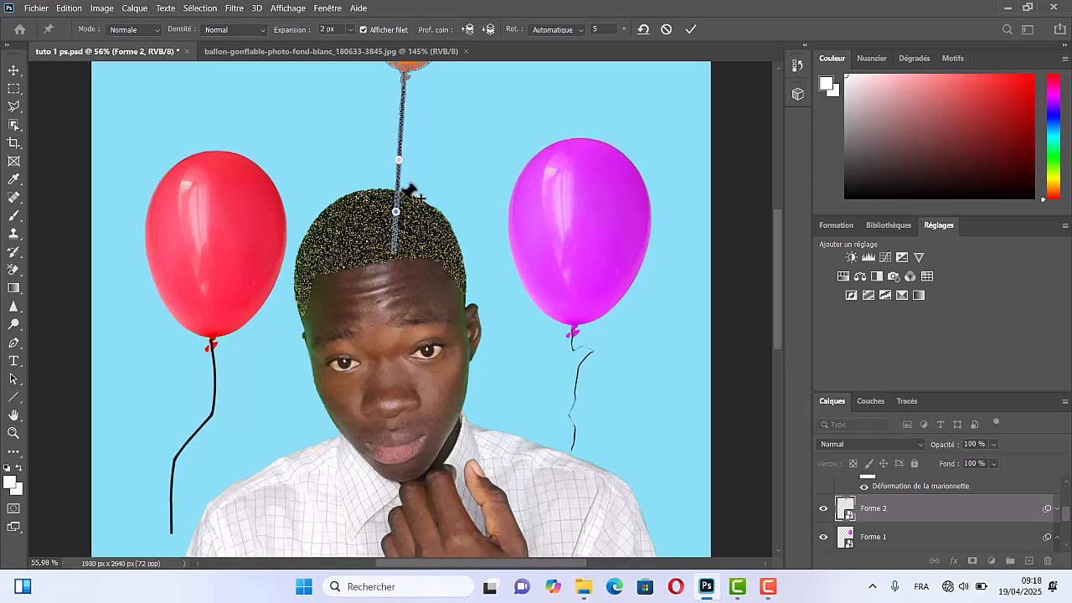
Step: Pin the orange balloon's body, move the string pins to curve the string and tilt the balloon, apply the warp, and deselect the layer
scroll(410, 193, "down", 2)
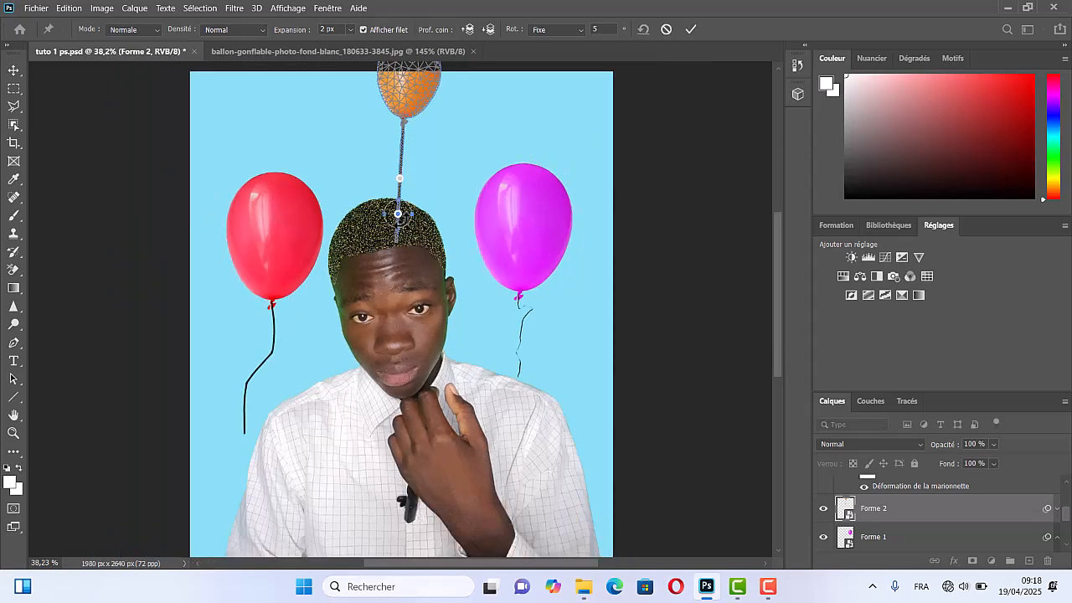
left_click(410, 96)
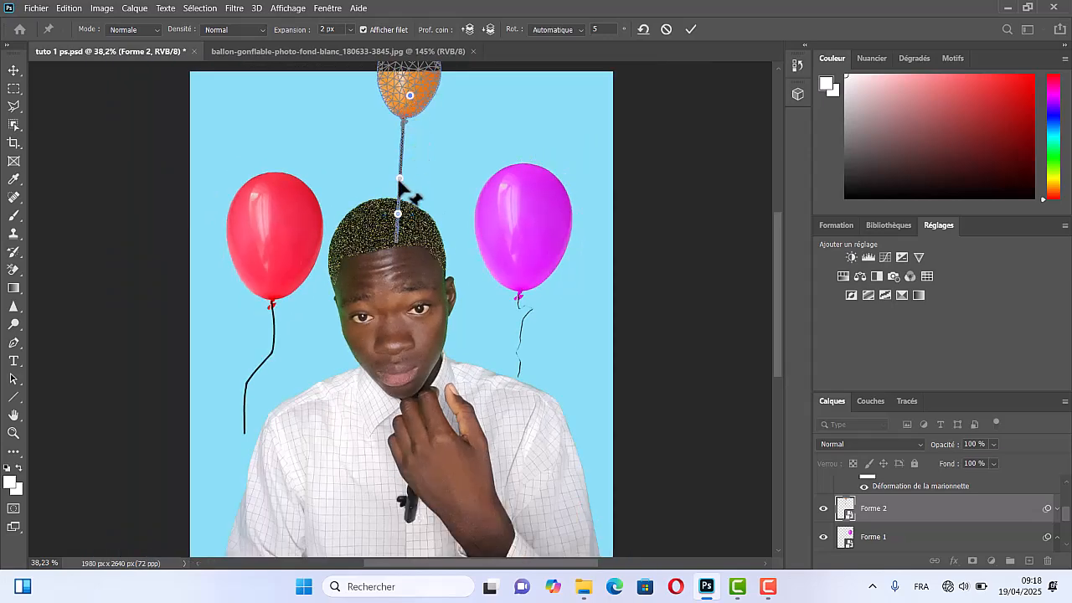
mouse_move(399, 178)
left_mouse_down()
mouse_move(432, 178)
mouse_move(391, 164)
left_mouse_up()
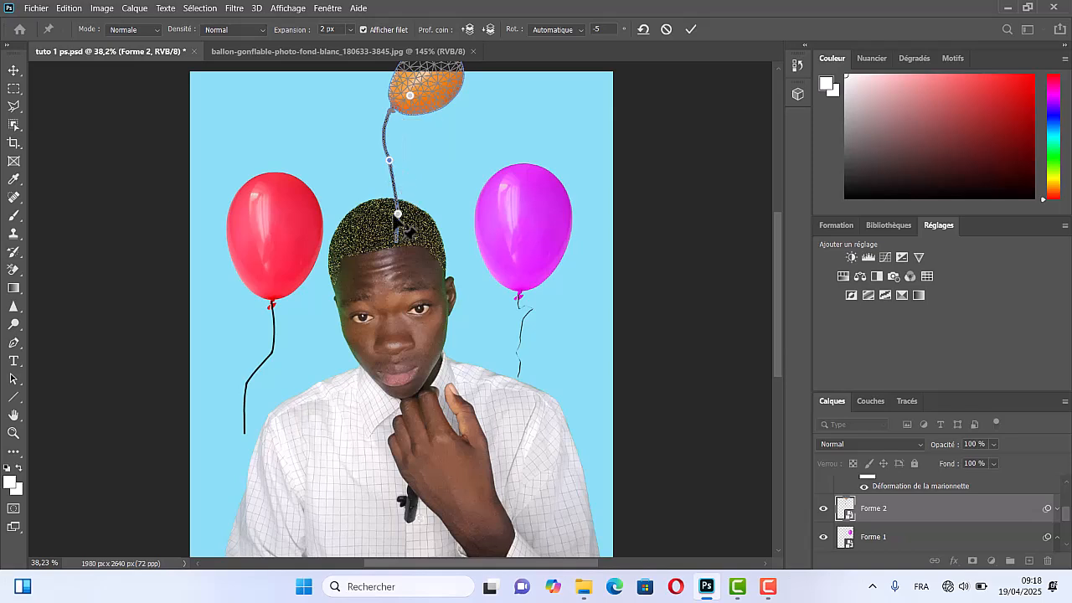
mouse_move(397, 215)
left_mouse_down()
mouse_move(403, 196)
mouse_move(398, 214)
left_mouse_up()
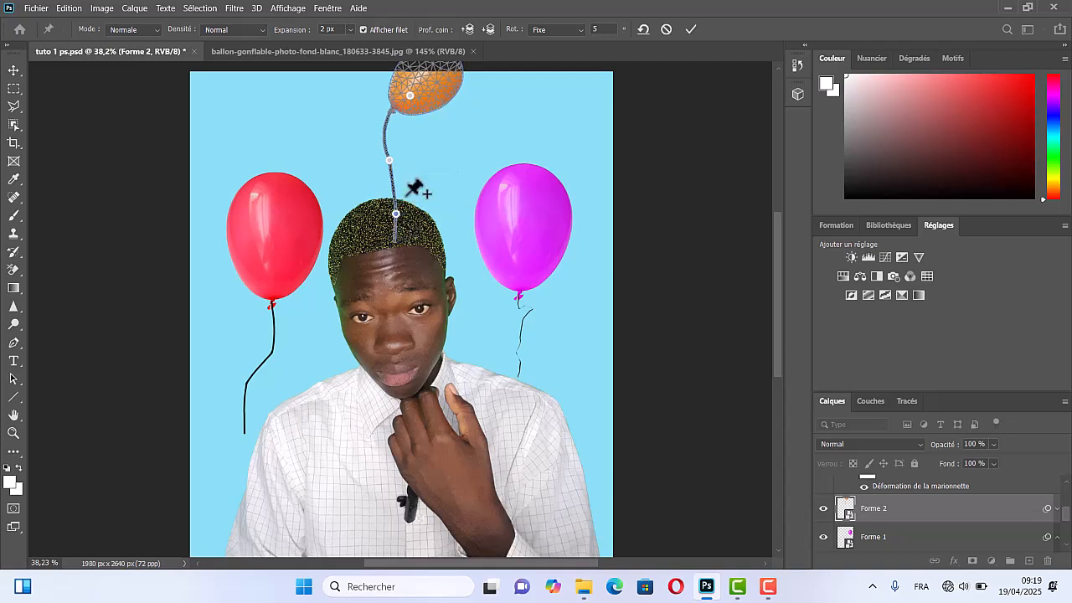
key("Return")
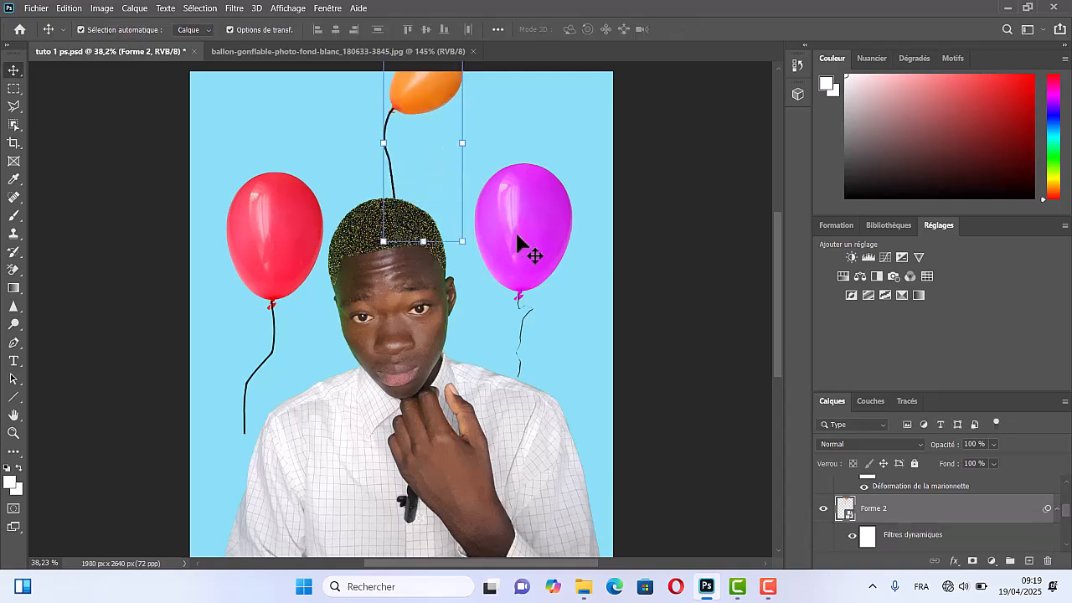
left_click(652, 214)
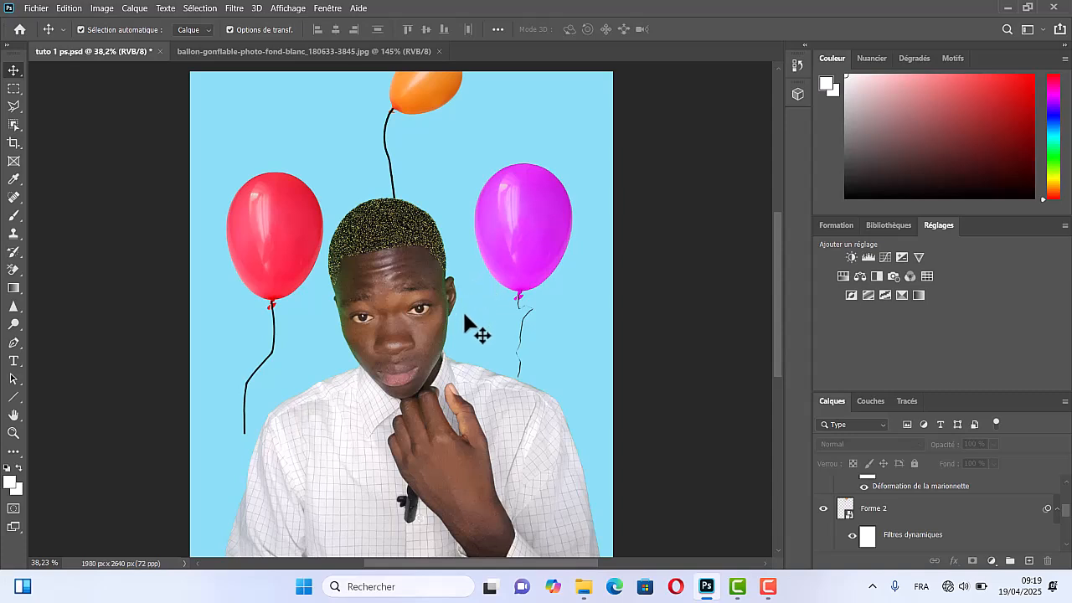
scroll(465, 316, "down", 1)
scroll(431, 268, "down", 3)
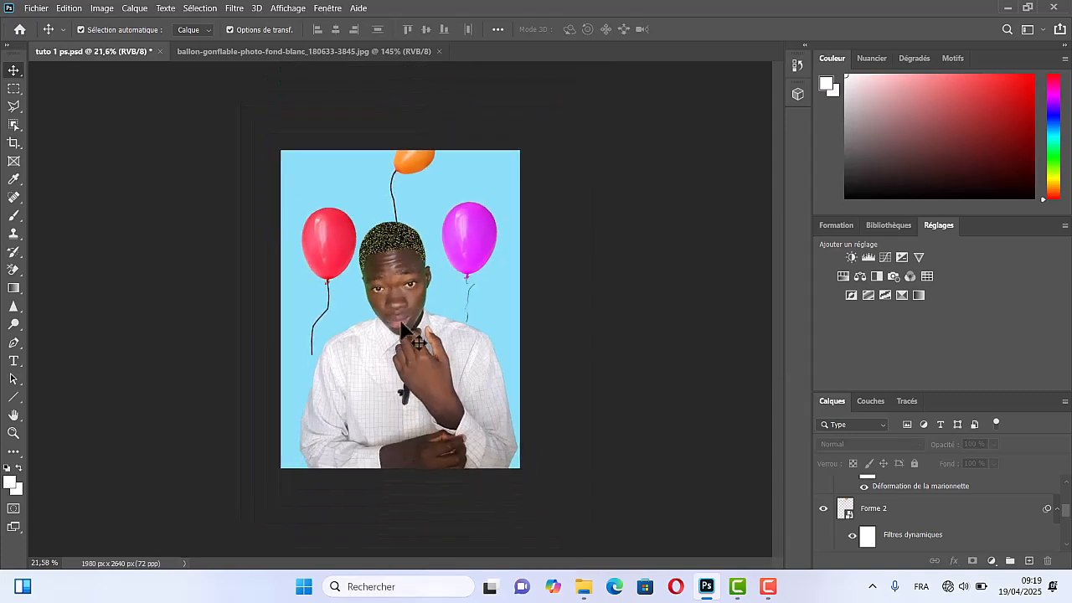
scroll(892, 544, "up", 3)
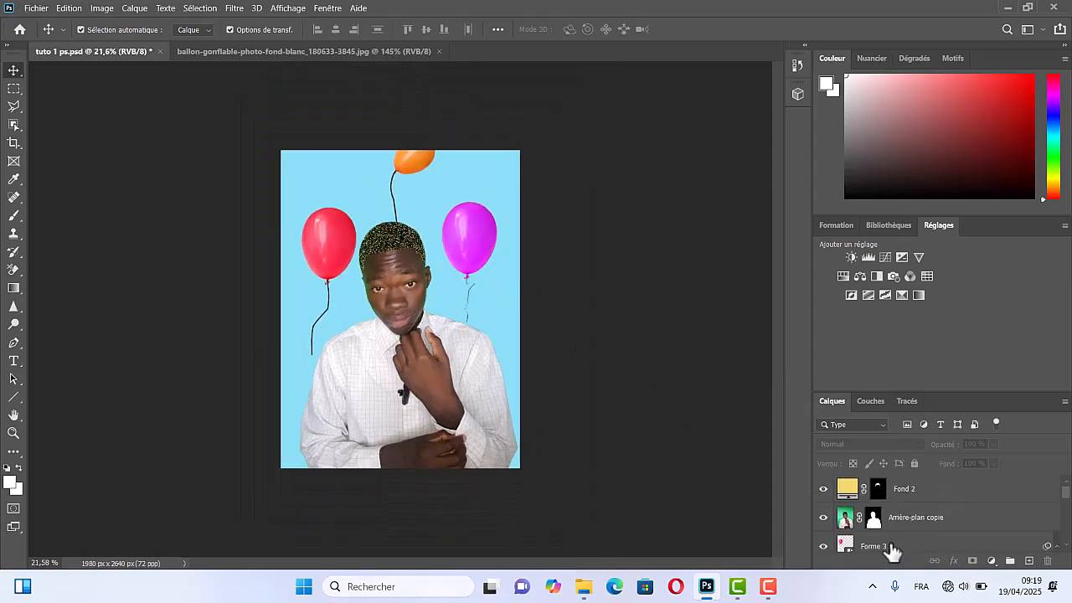
scroll(859, 541, "down", 2)
scroll(863, 528, "up", 2)
Step: Open "lot-de-200-ballons-gonflable-anniversaire-gros-ba" from the BROUILLON folder and close the "ballon-gonflable-photo-fond-blanc" image
left_click(30, 8)
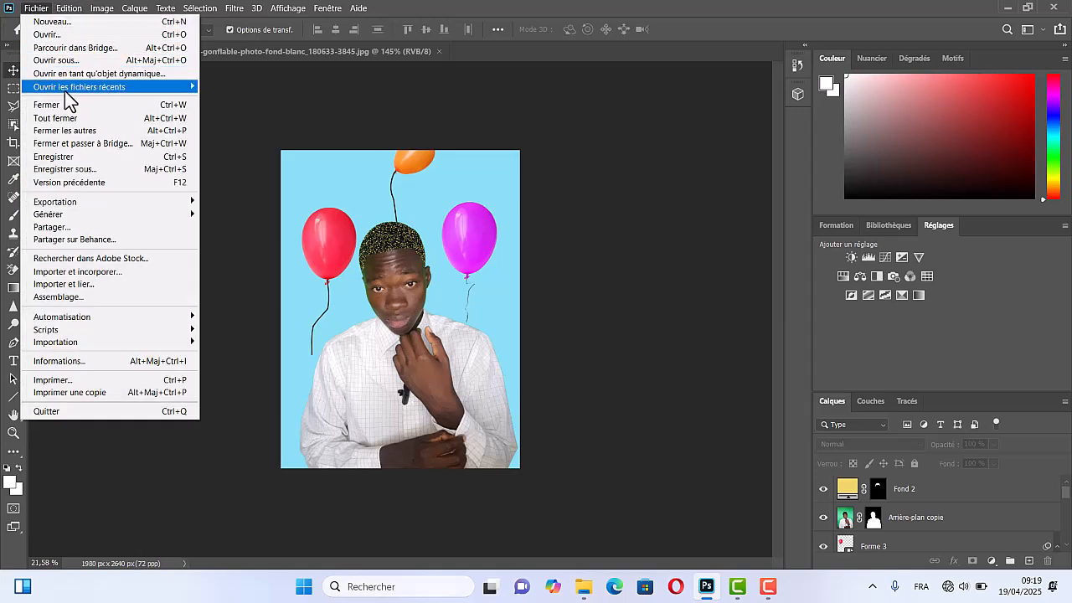
left_click(60, 34)
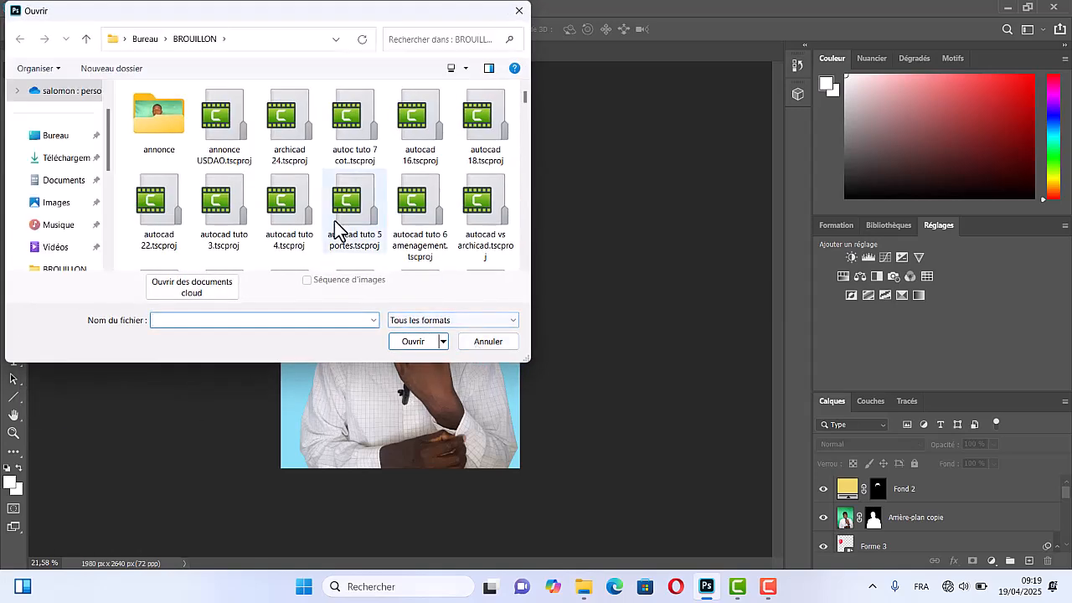
scroll(335, 227, "down", 10)
scroll(335, 227, "down", 12)
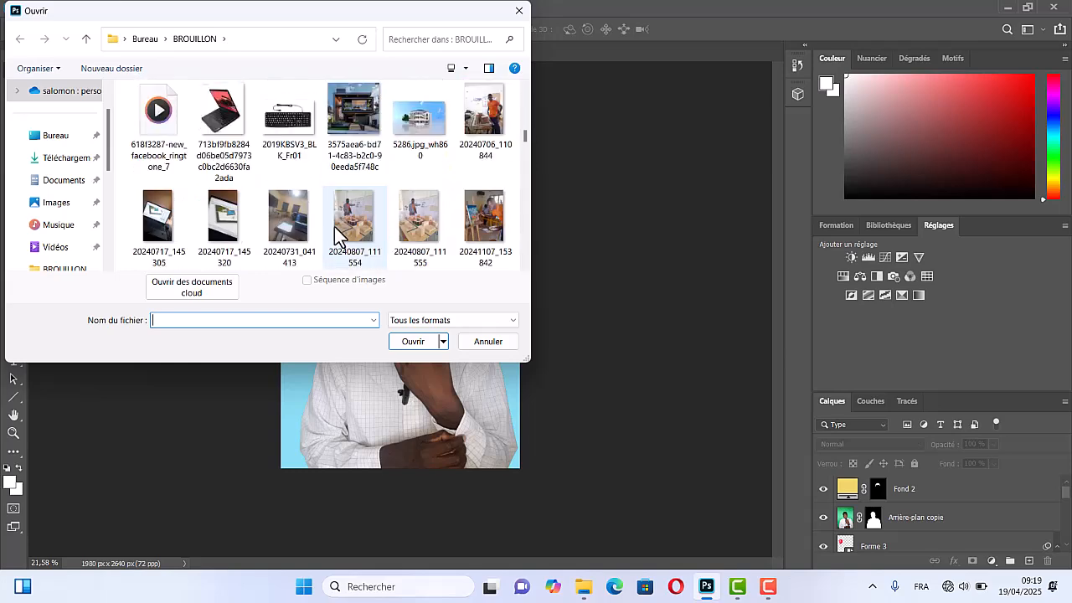
scroll(336, 235, "down", 12)
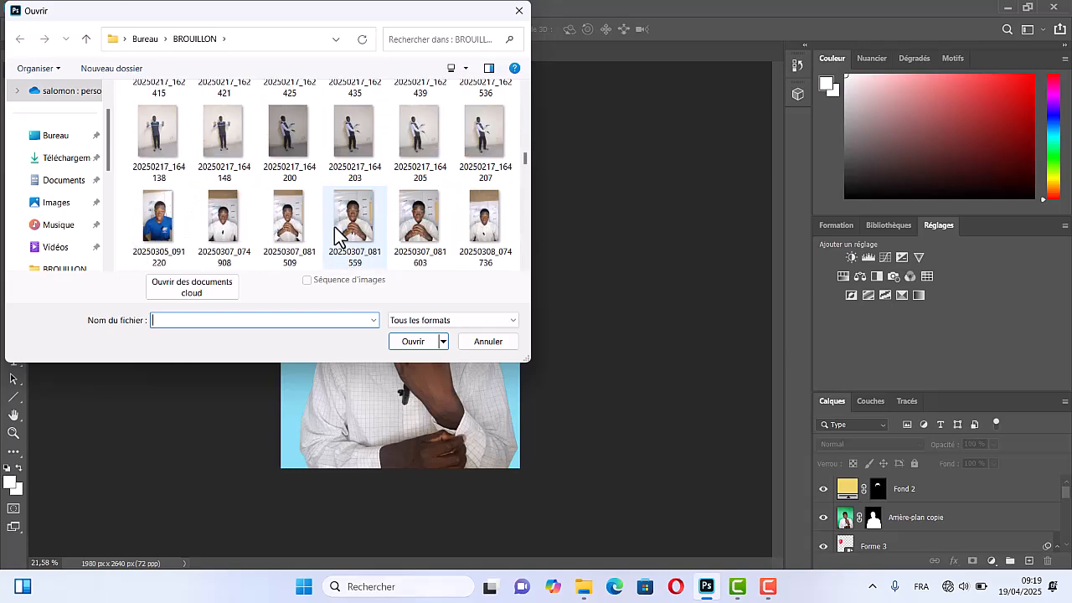
scroll(340, 239, "down", 12)
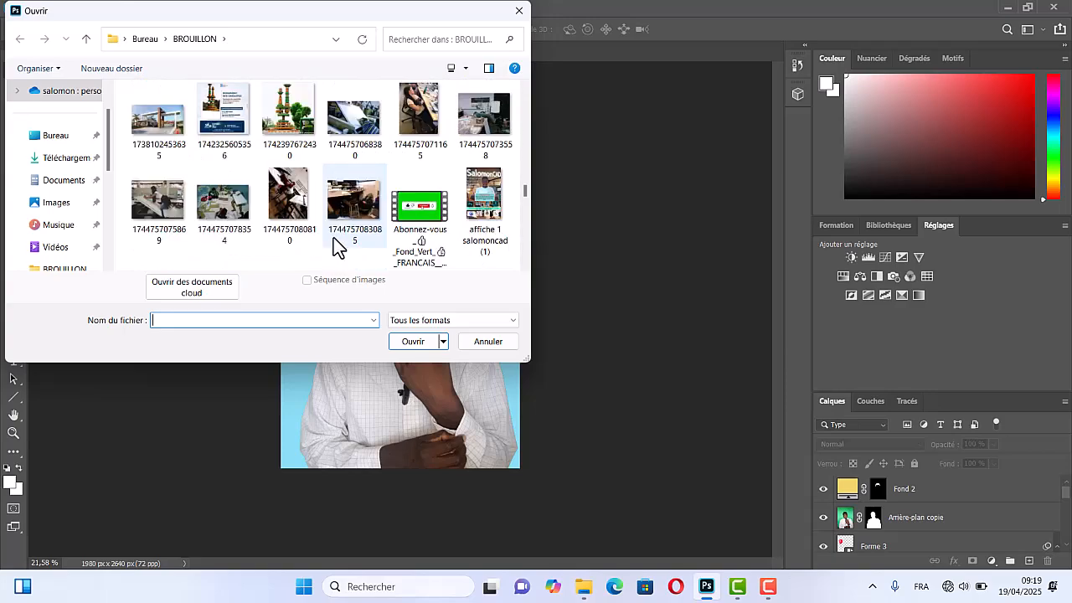
scroll(344, 243, "up", 6)
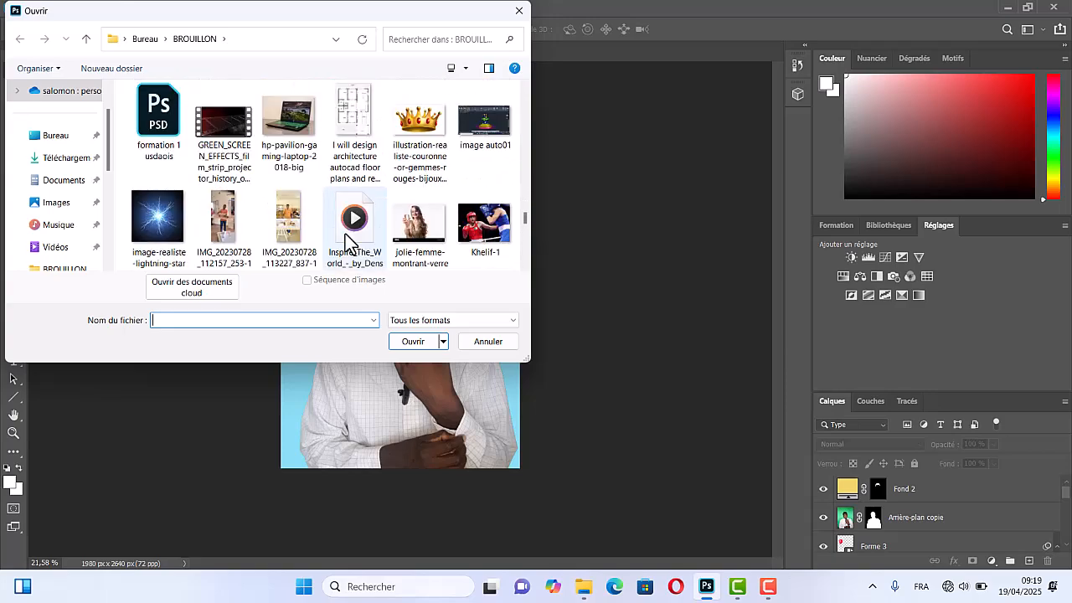
scroll(289, 259, "down", 4)
scroll(289, 260, "up", 2)
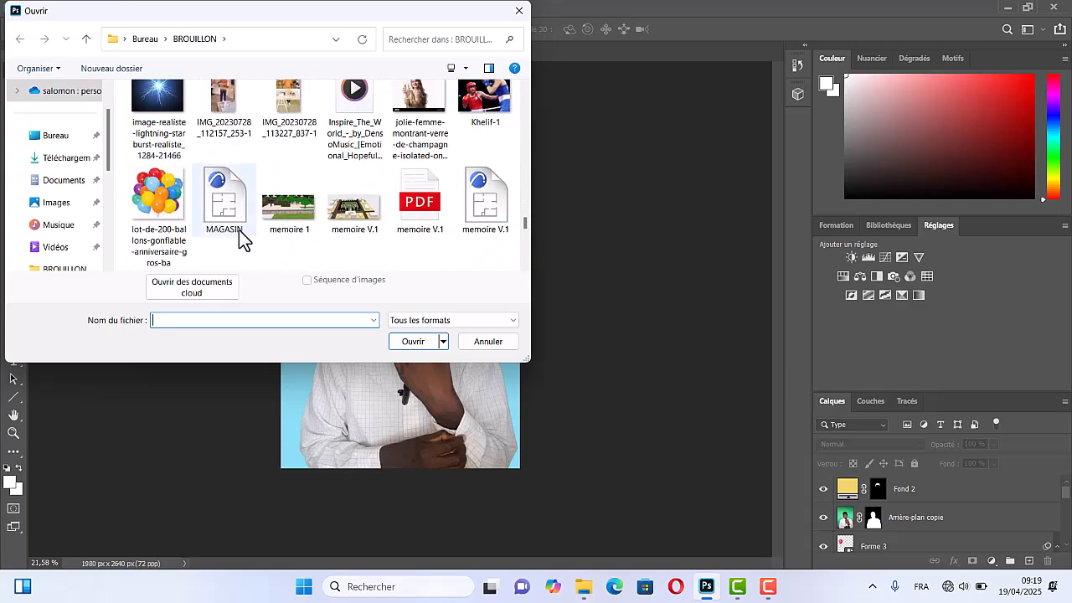
left_click(159, 205)
left_click(417, 344)
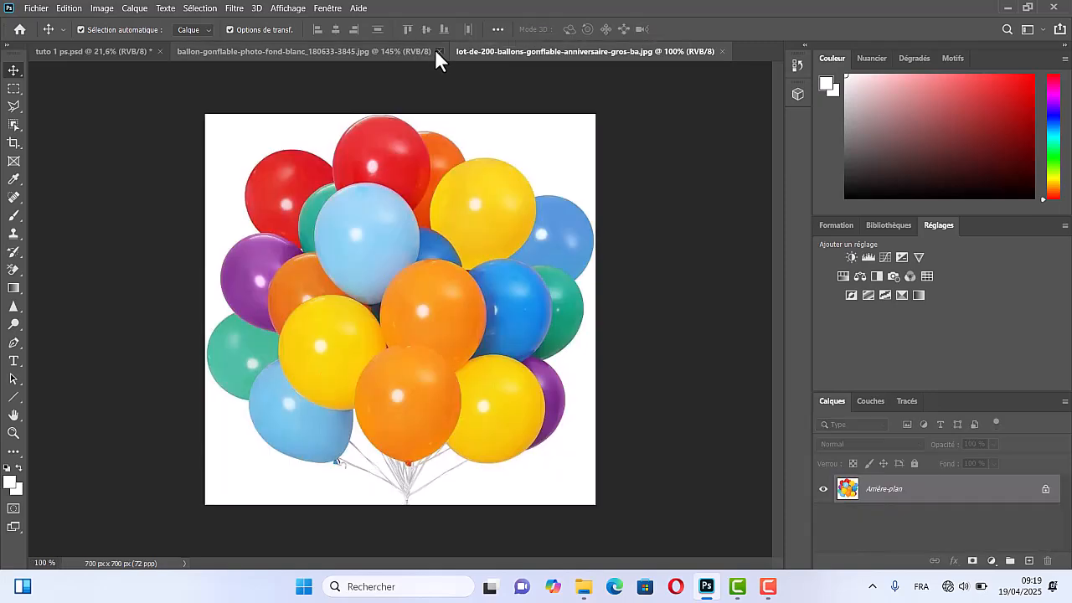
left_click(437, 50)
Step: Open the "explosion-abstraite-fibre-optique-solaire" image from the kologo subfolder of BROUILLON
left_click(42, 8)
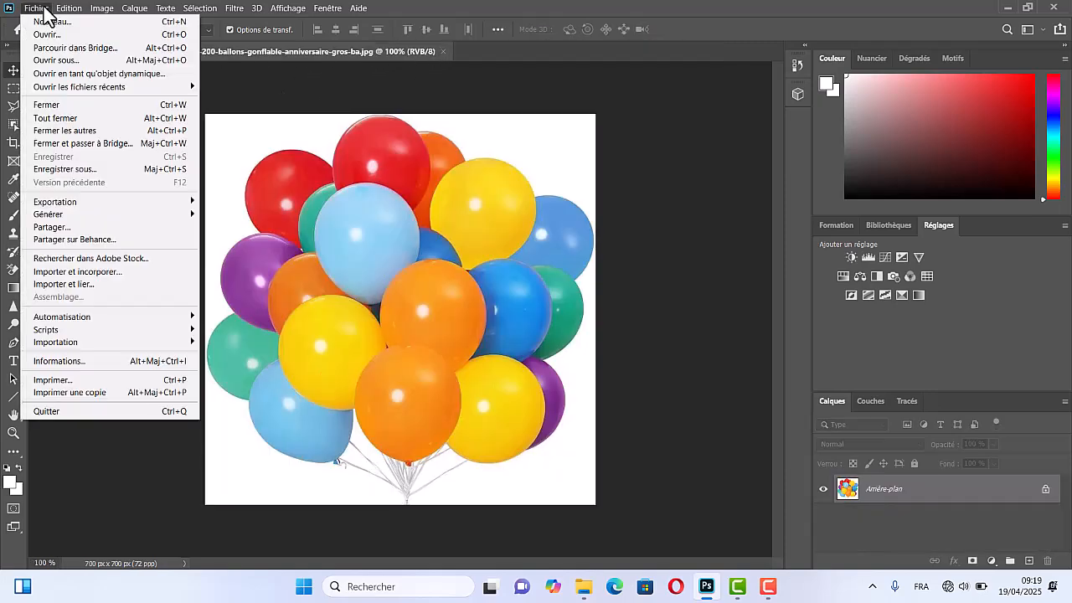
left_click(83, 35)
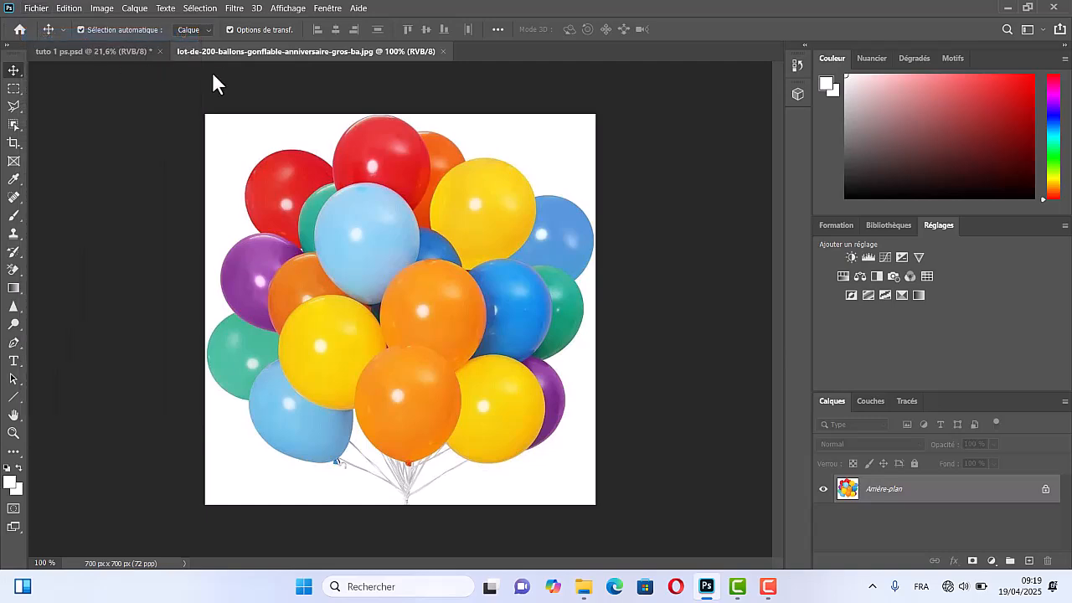
scroll(298, 222, "down", 3)
scroll(297, 222, "down", 3)
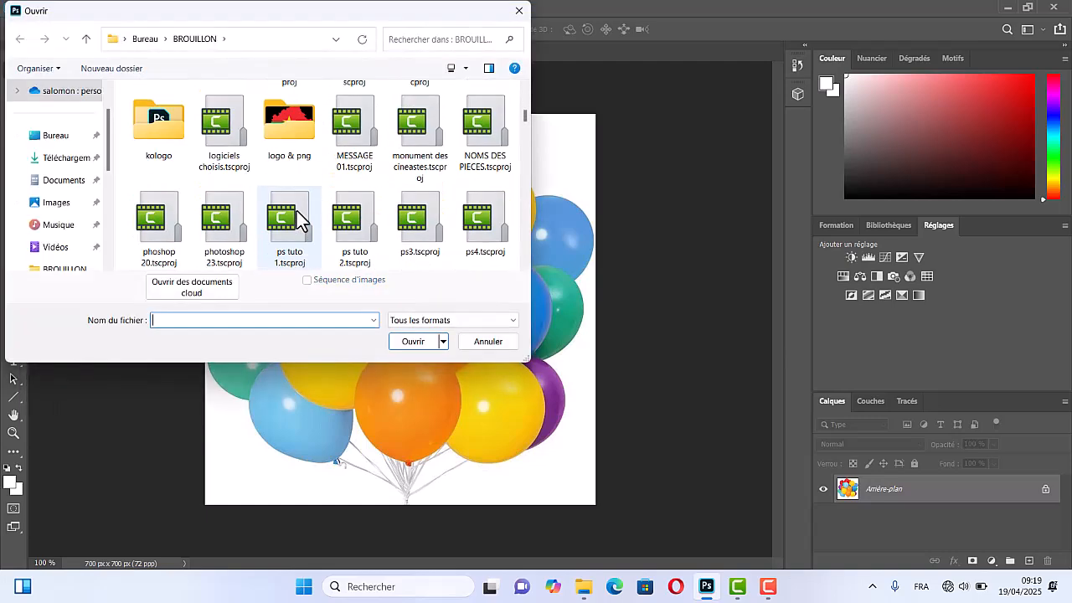
scroll(297, 222, "down", 10)
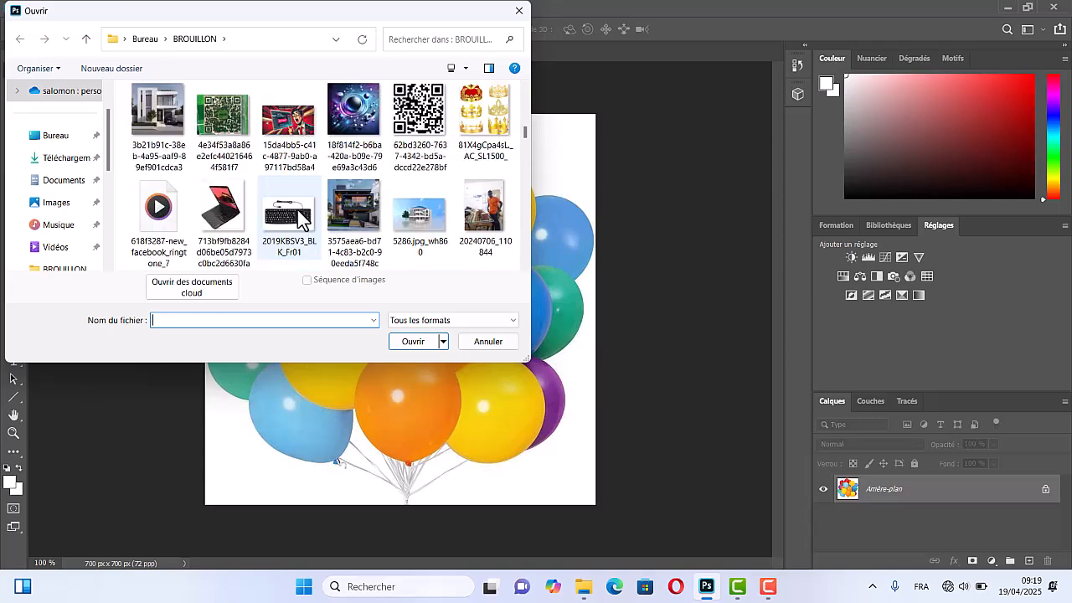
scroll(299, 219, "up", 10)
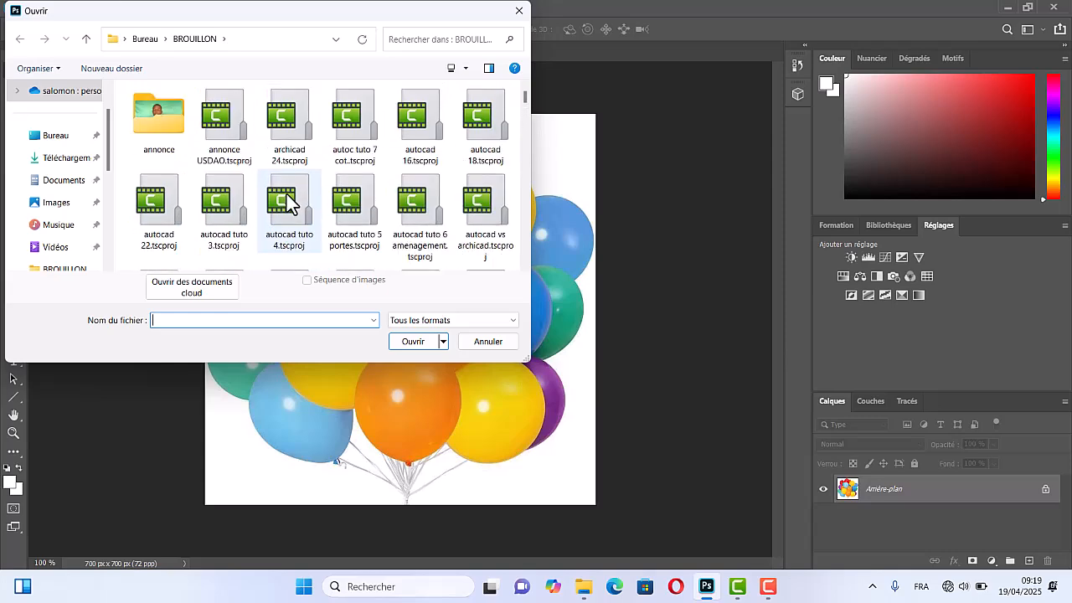
scroll(285, 198, "down", 4)
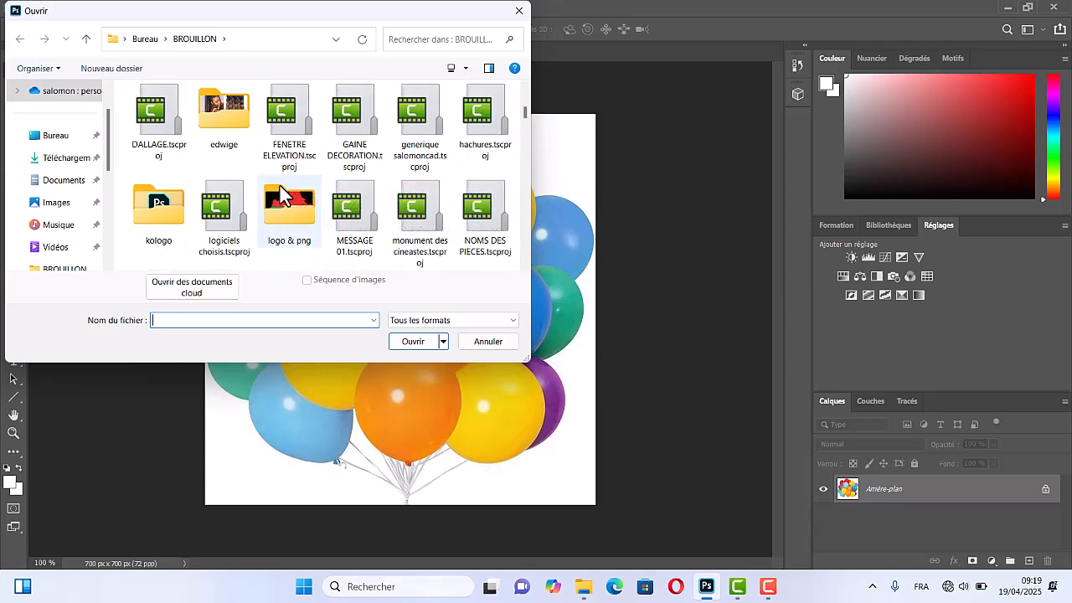
double_click(172, 205)
scroll(400, 222, "down", 3)
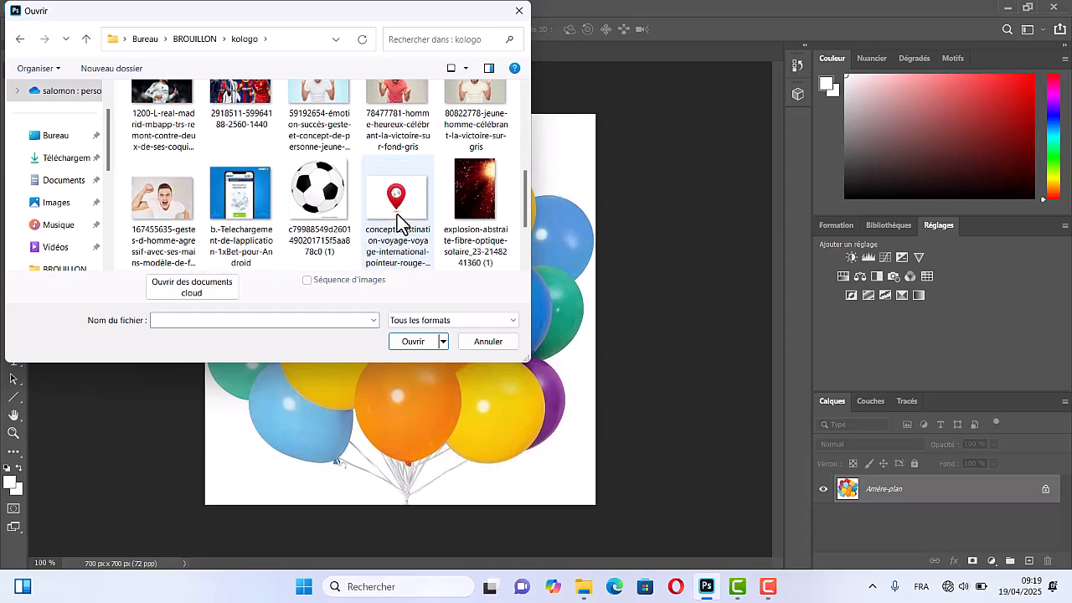
scroll(398, 223, "down", 3)
left_click(476, 134)
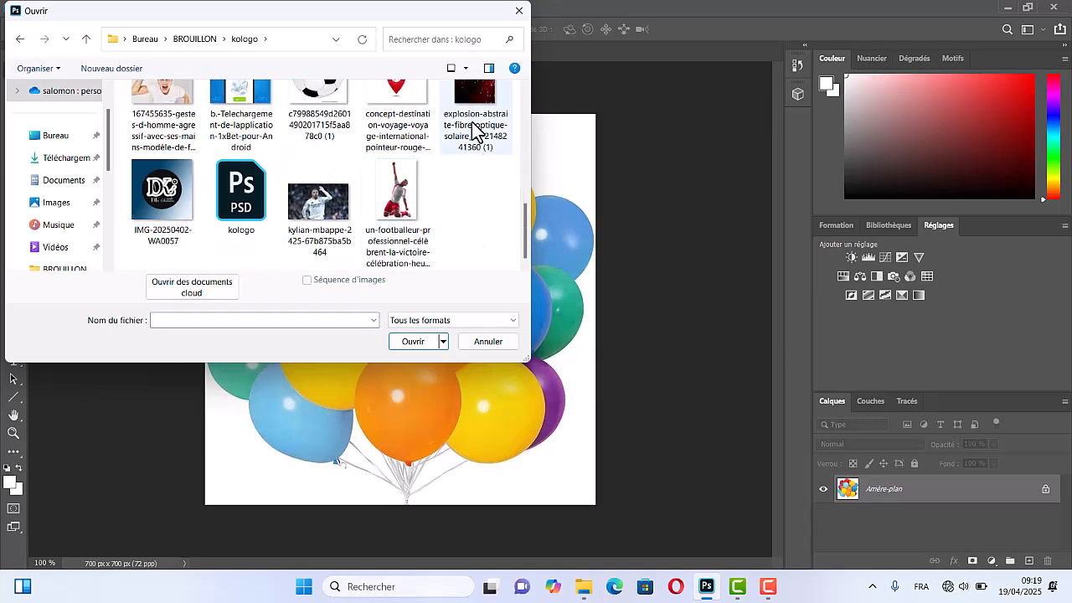
left_click(412, 344)
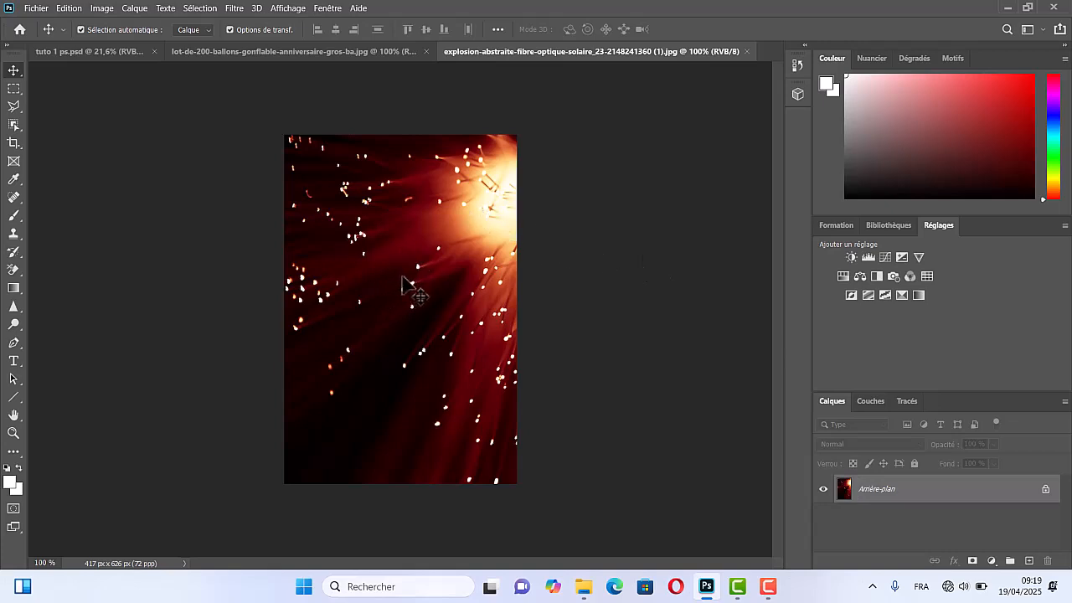
Step: In the balloon bunch image, run Select Subject and add the left-hand red and purple balloons with the Object Selection tool
left_click(289, 52)
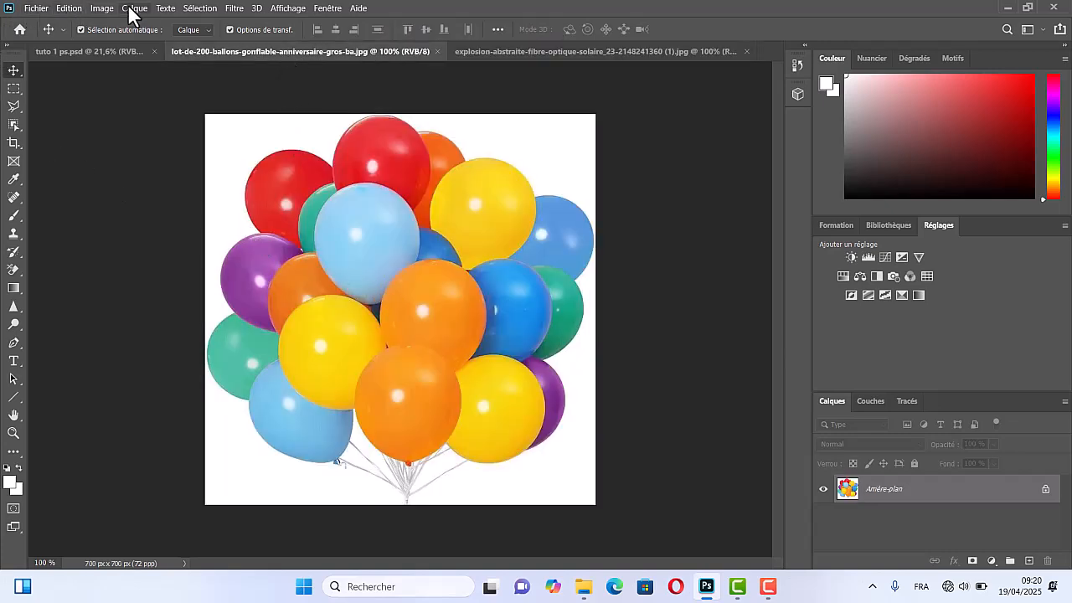
left_click(194, 9)
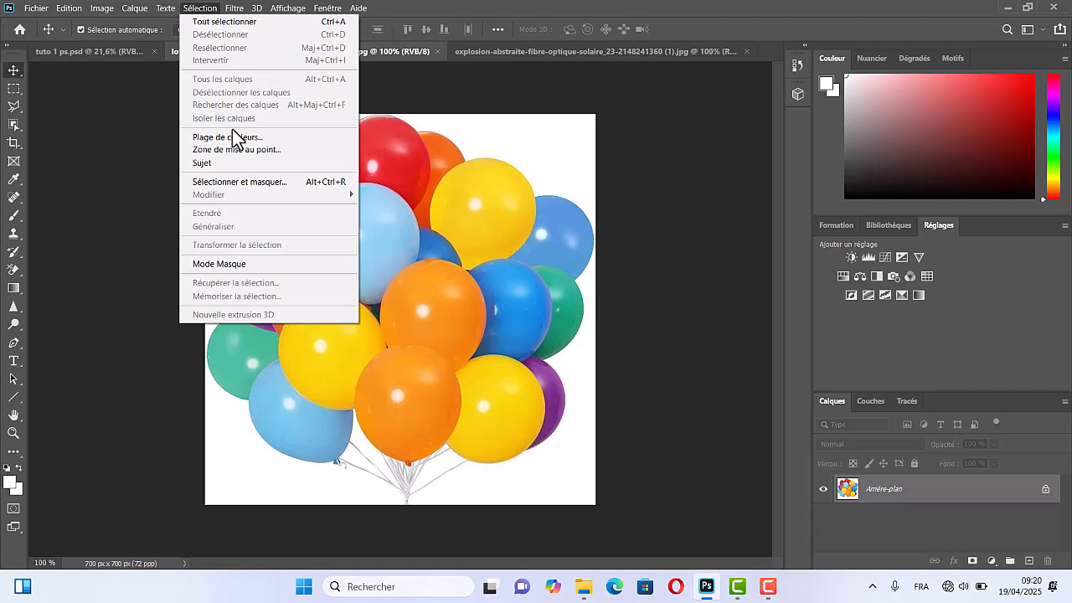
left_click(229, 165)
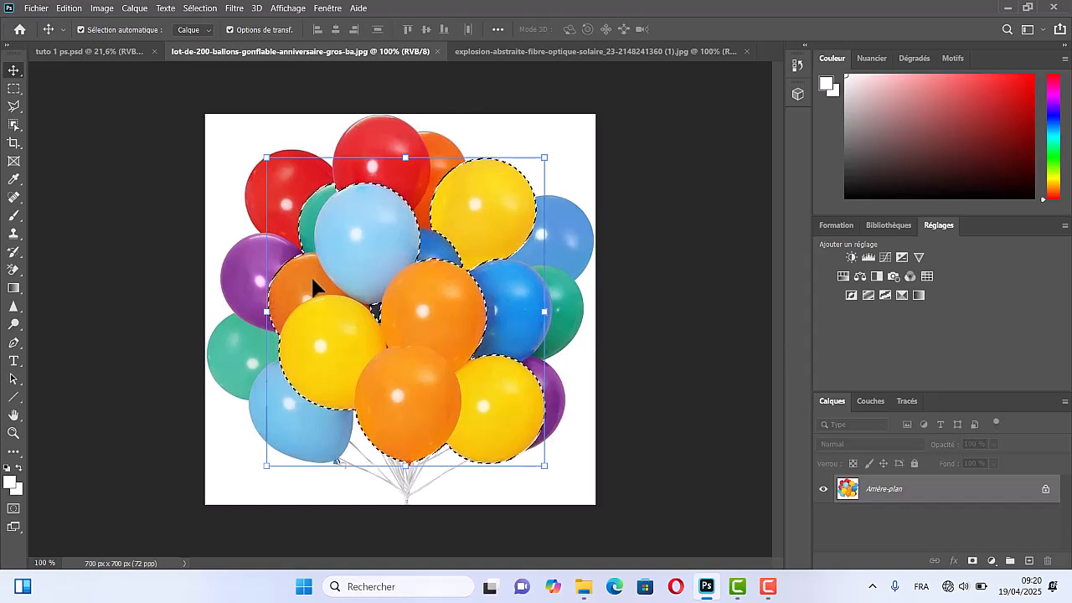
left_click(14, 125)
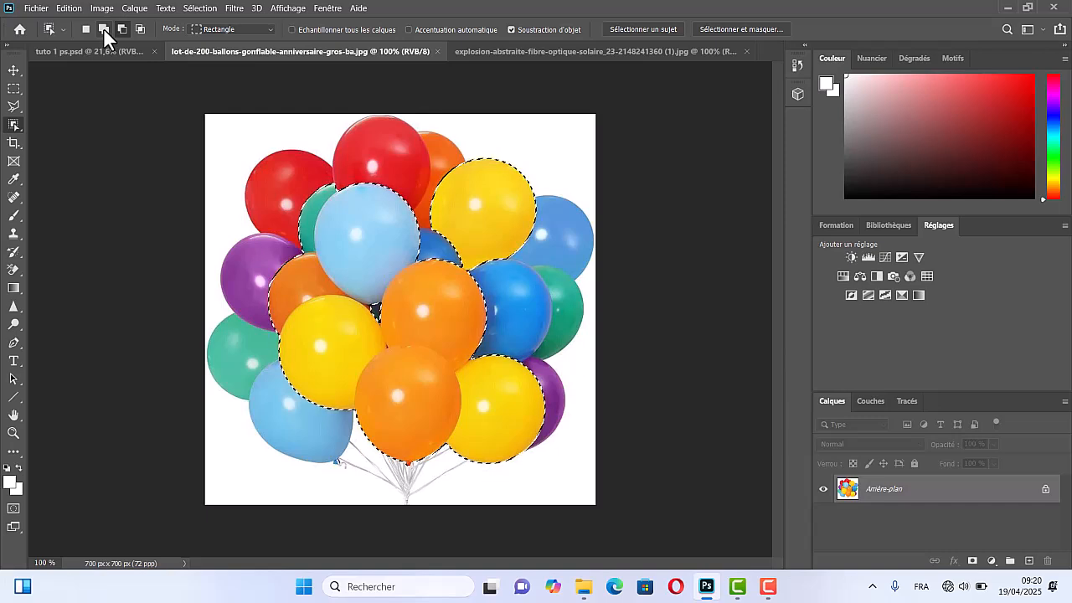
left_click(104, 29)
left_click_drag(236, 155, 371, 384)
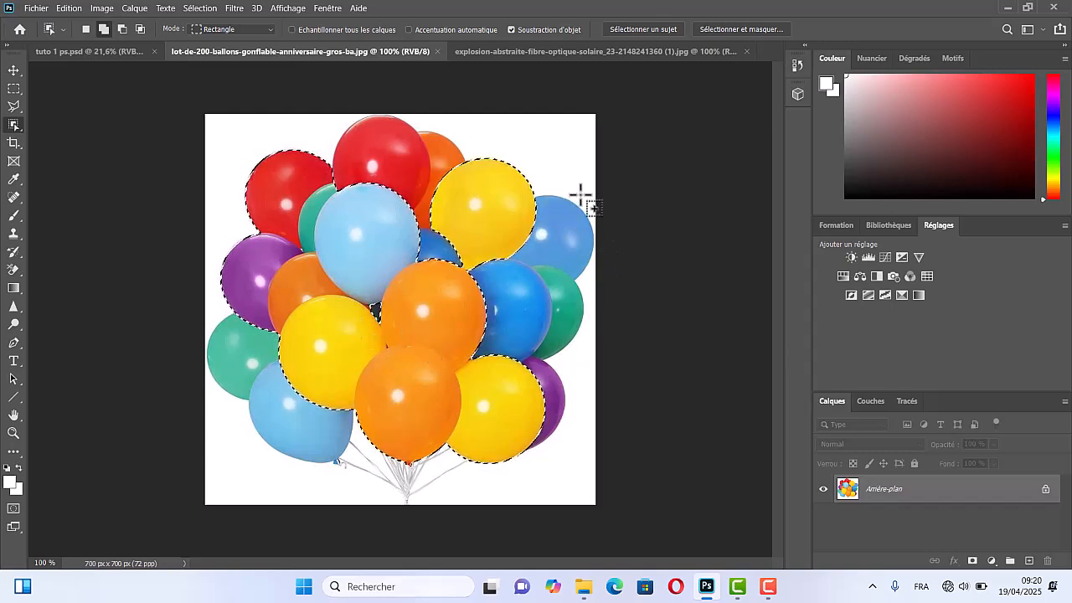
Step: Copy the selected balloons into "tuto 1 ps.psd" and enlarge them to about 296% over the subject's torso
left_click(14, 72)
left_click_drag(440, 408, 510, 471)
left_click_drag(389, 411, 376, 394)
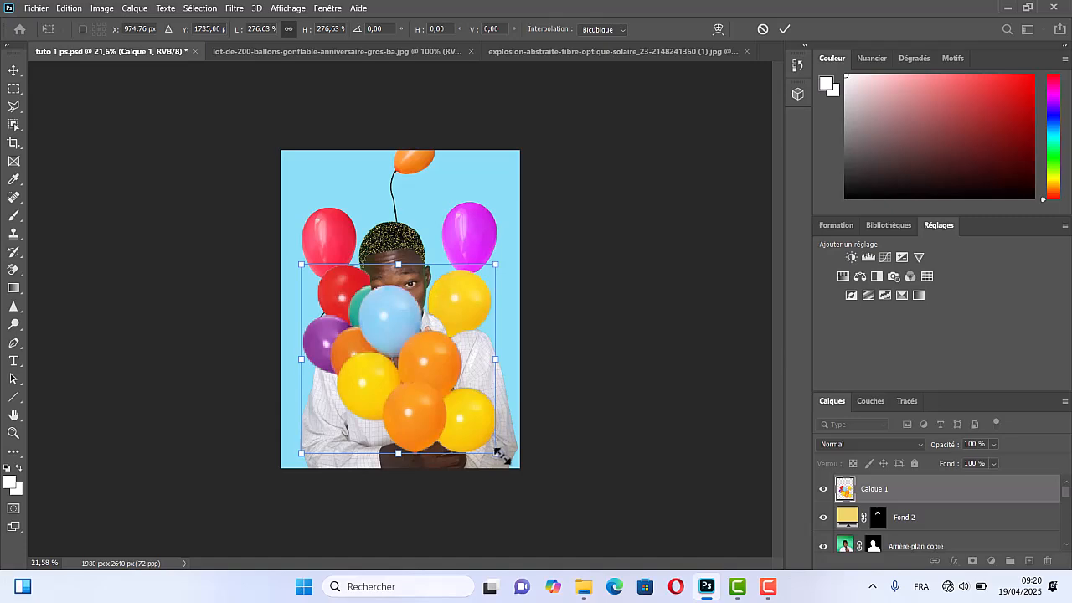
left_click_drag(501, 455, 509, 468)
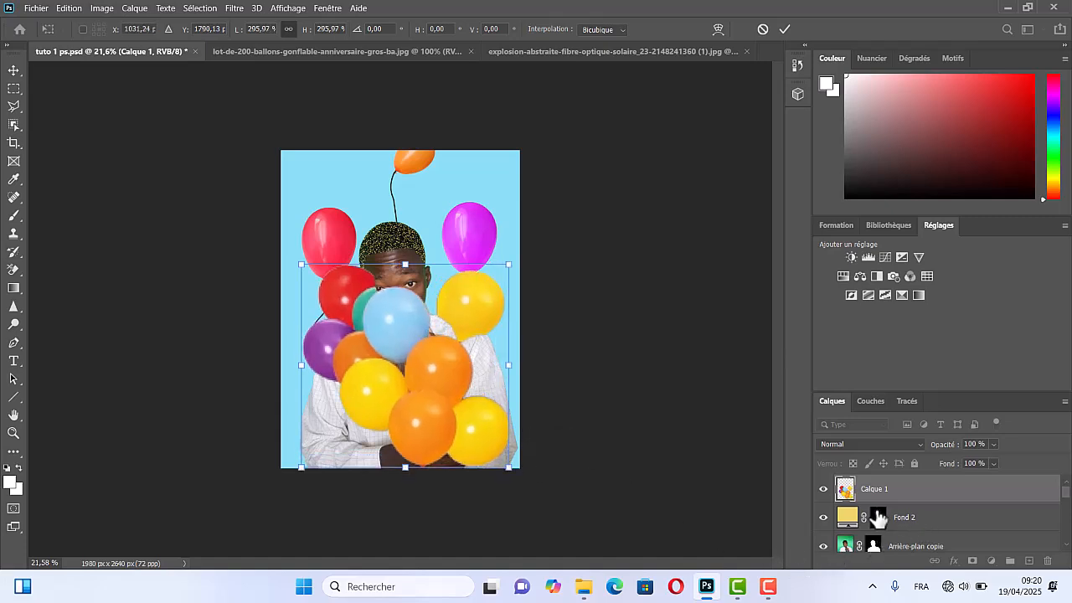
Step: Place the balloon bunch layer "Calque 1" behind the subject, directly above the "Fond 3" layer
scroll(878, 512, "down", 1)
scroll(912, 513, "up", 1)
left_click_drag(909, 495, 904, 517)
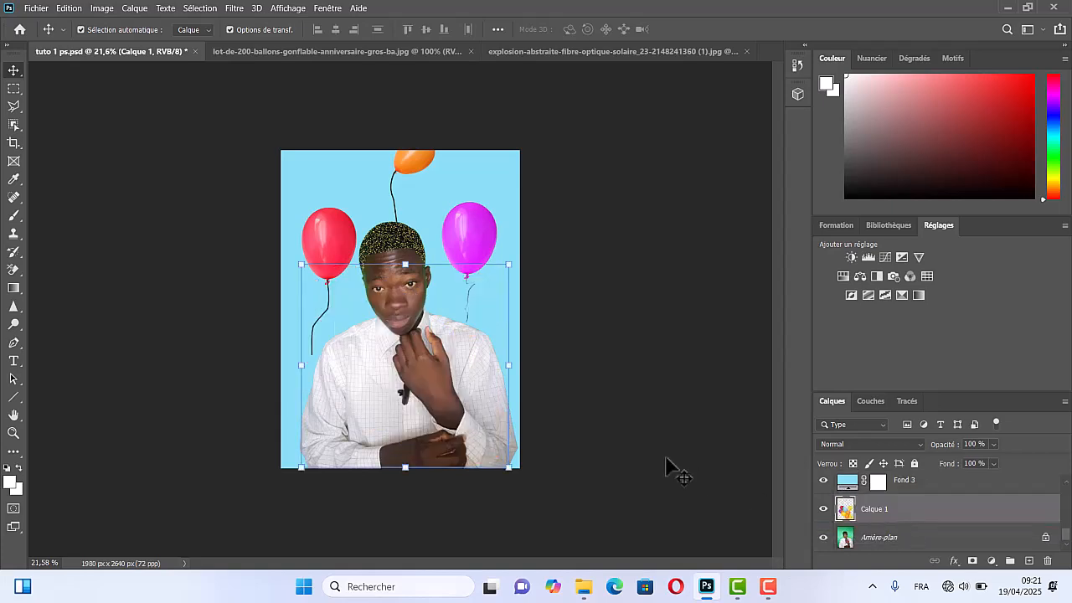
scroll(842, 551, "up", 2)
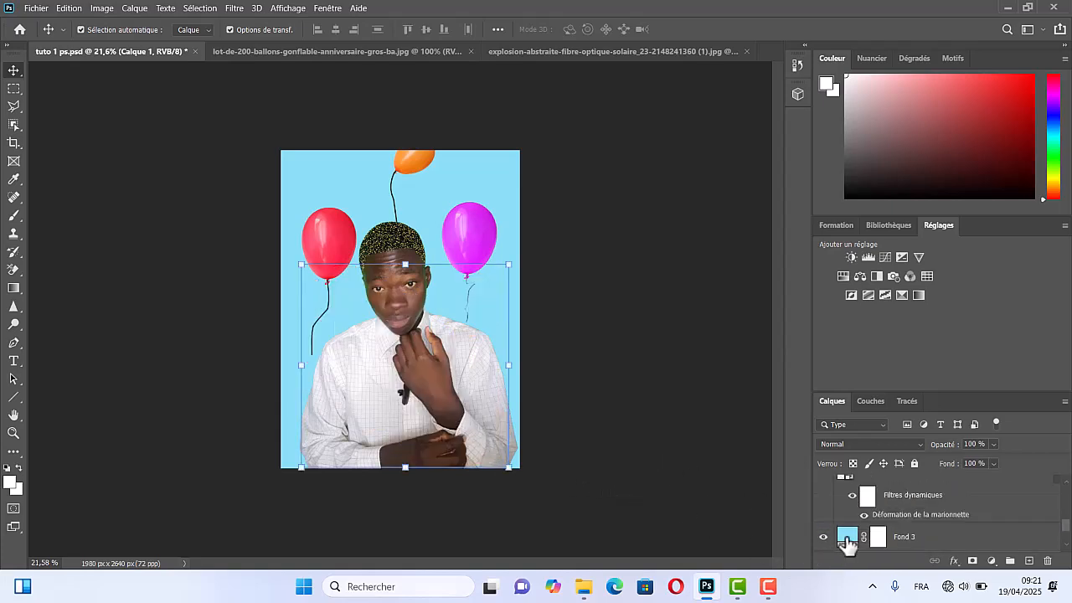
left_click_drag(871, 550, 872, 494)
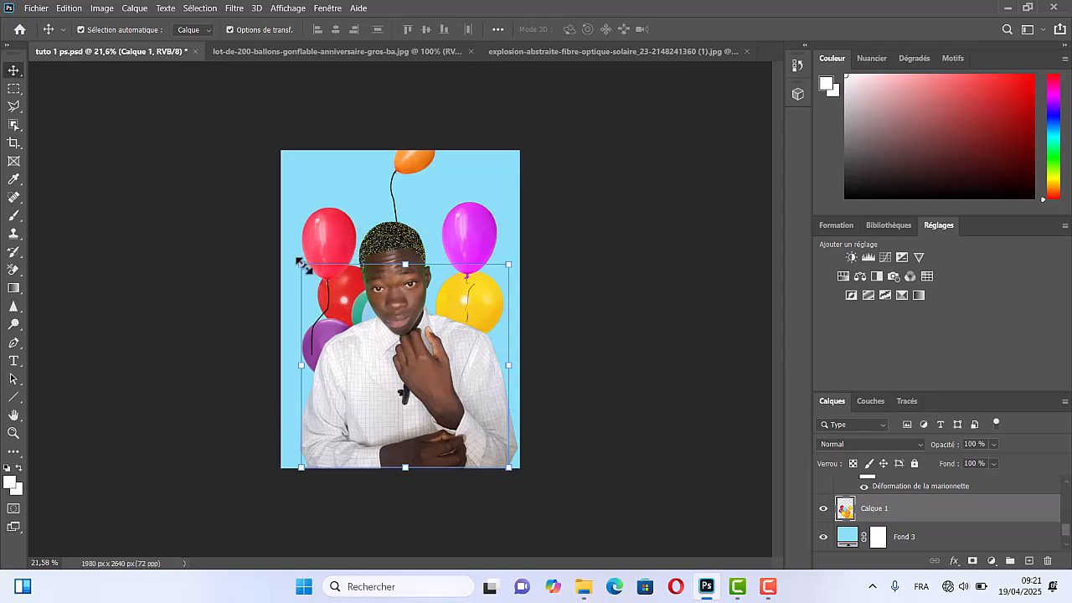
Step: Scale the "Calque 1" balloon bunch to about 119% so it spans the canvas width, and apply the transform
left_click_drag(303, 266, 268, 249)
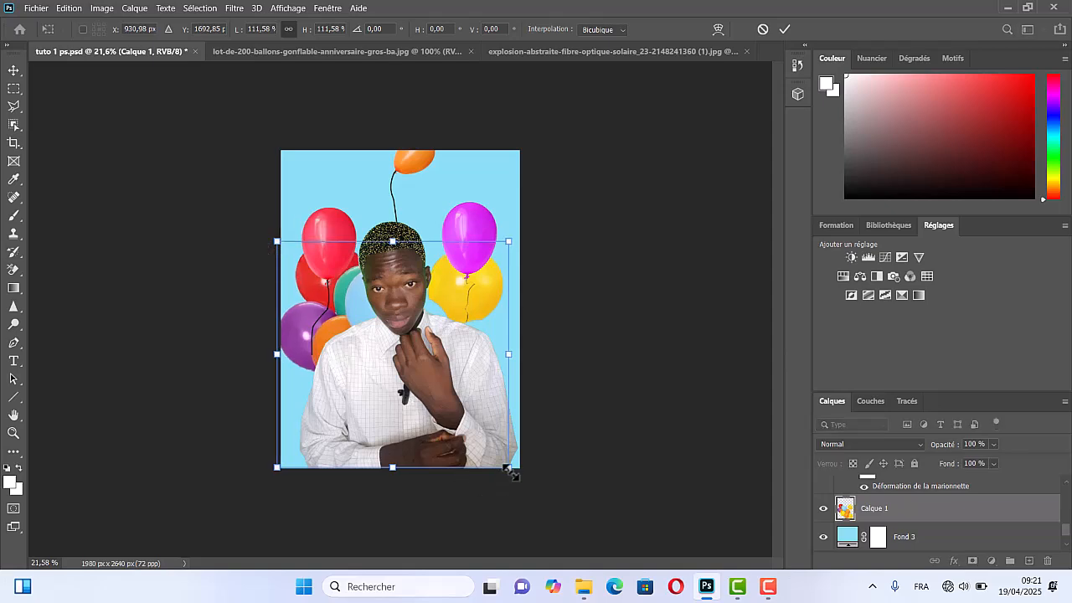
left_click_drag(509, 469, 537, 471)
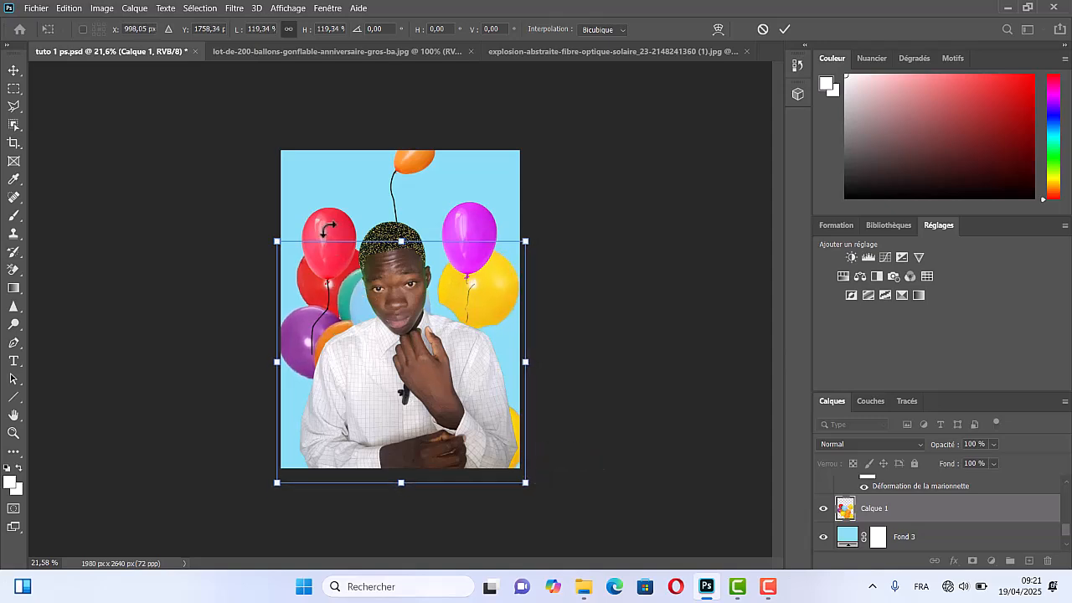
key("Return")
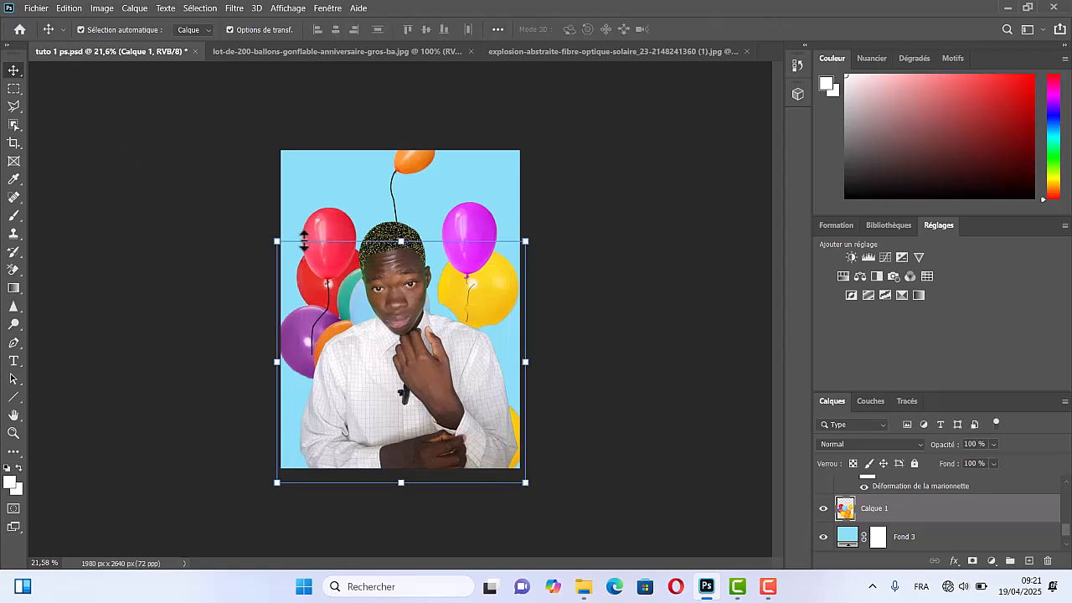
Step: Move the red balloon "Forme 3" straight up to the canvas's upper edge, above the balloon bunch
left_click(323, 236)
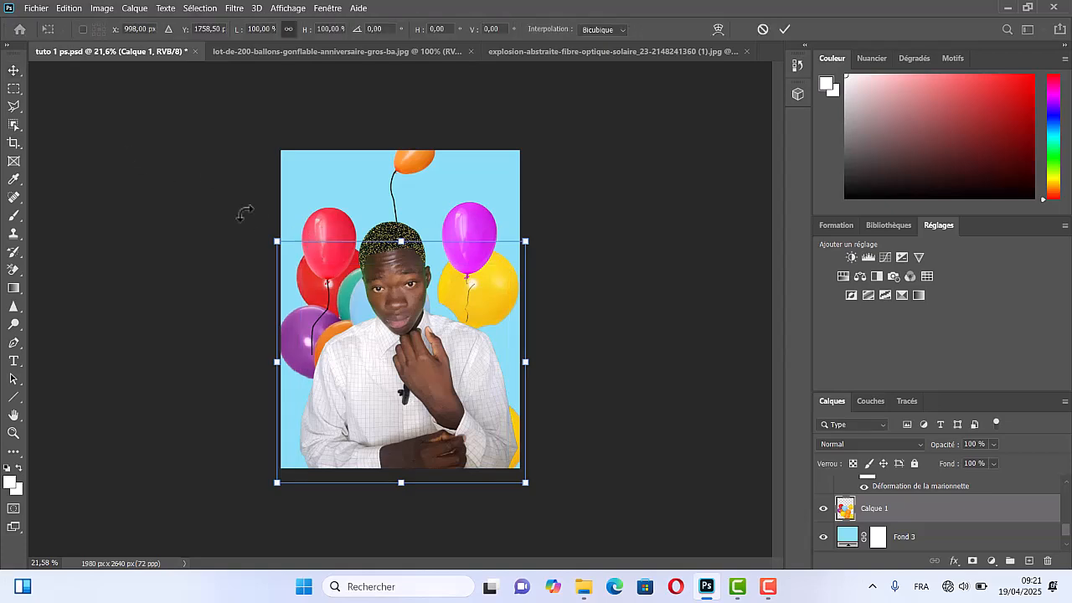
left_click(15, 73)
left_click_drag(328, 228, 334, 183)
scroll(947, 500, "down", 1)
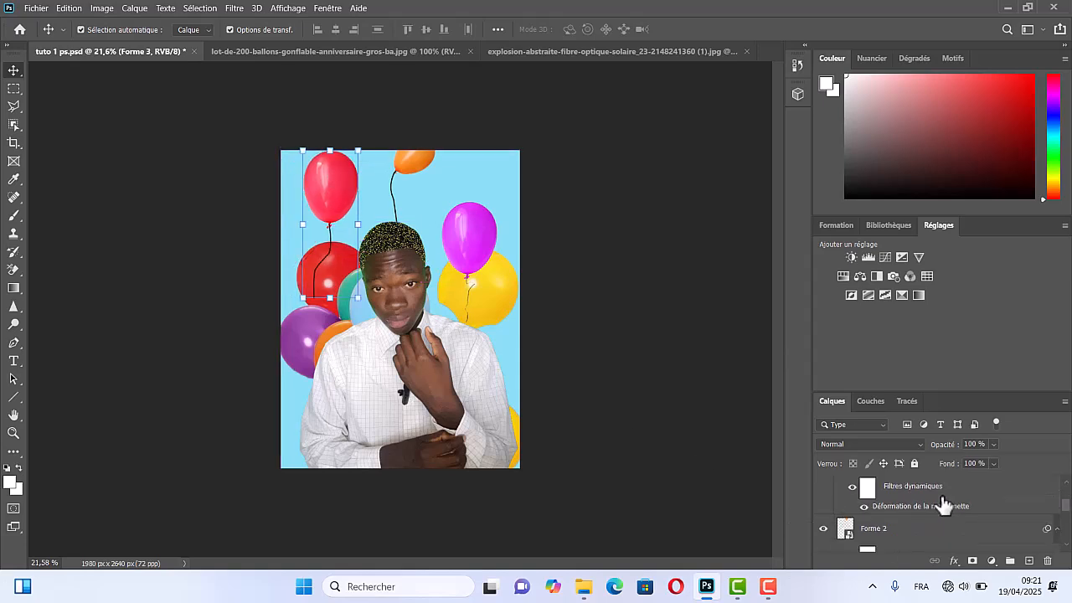
scroll(936, 520, "down", 1)
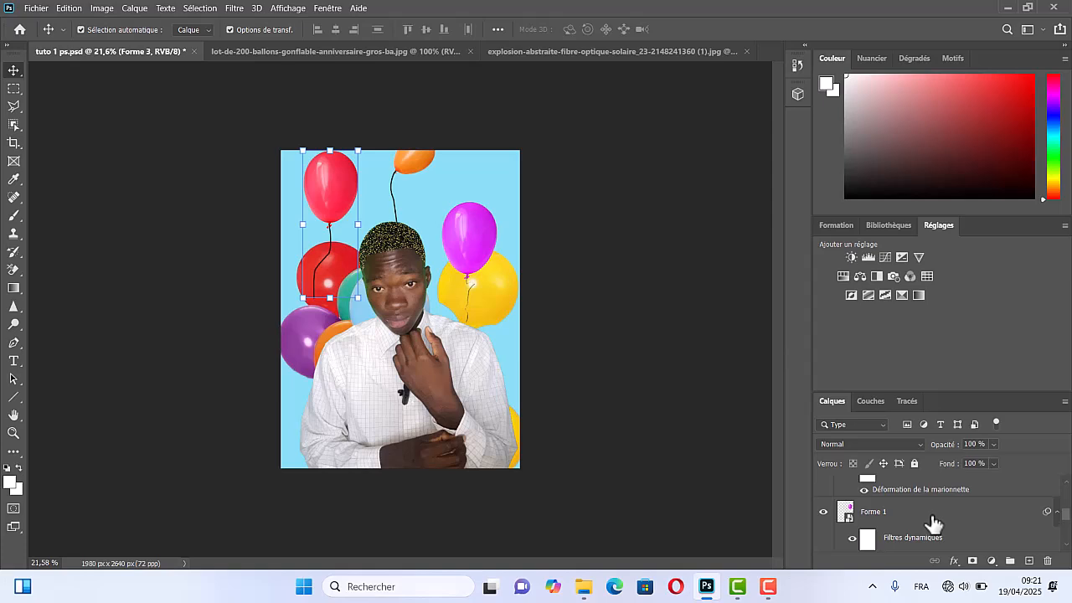
Step: Rename the balloon bunch layer "Calque 1" as "bl"
scroll(934, 524, "down", 3)
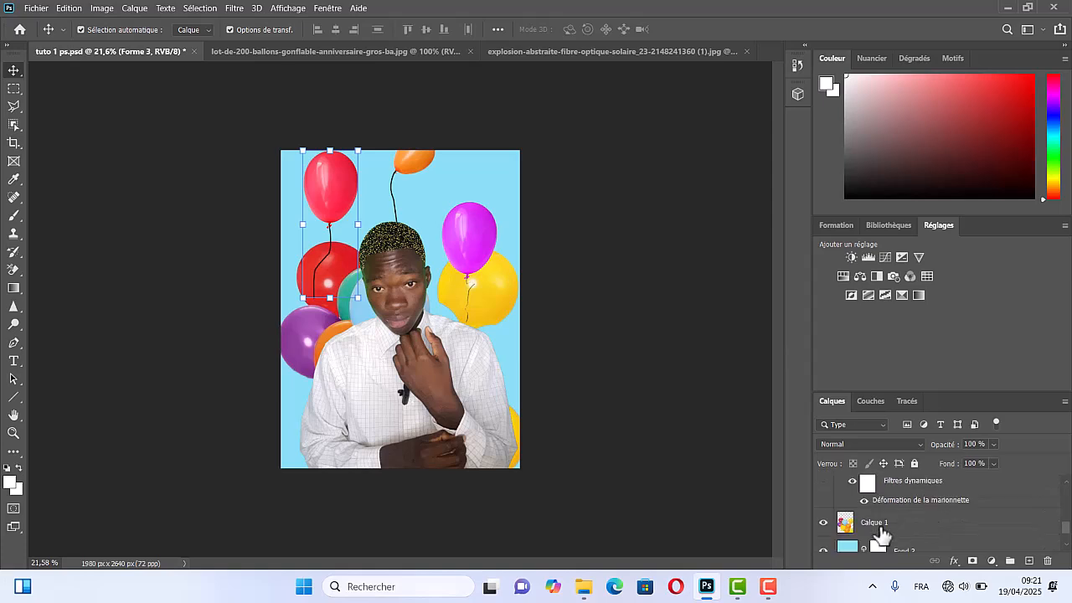
double_click(875, 523)
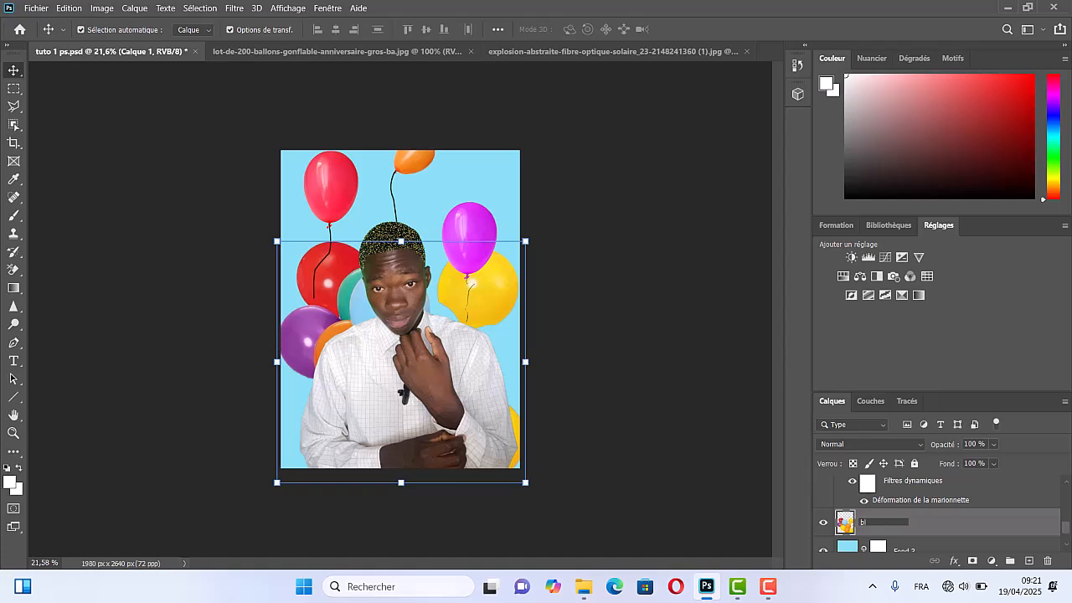
type("bl")
key("Return")
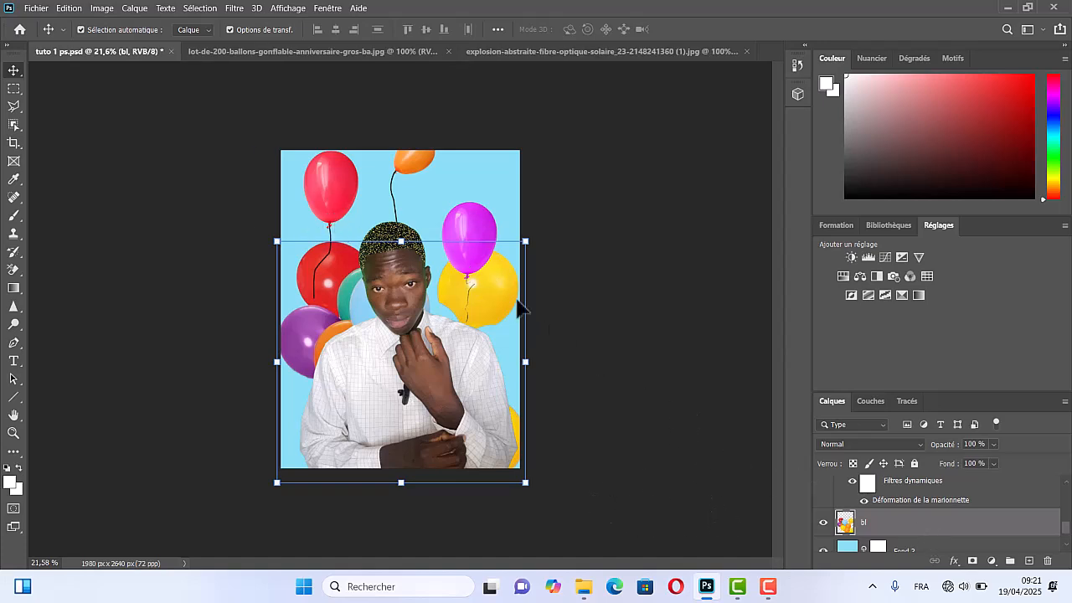
Step: Place the red balloon layer "Forme 3" directly beneath the "bl" layer and shift the balloon slightly left
scroll(891, 530, "up", 4)
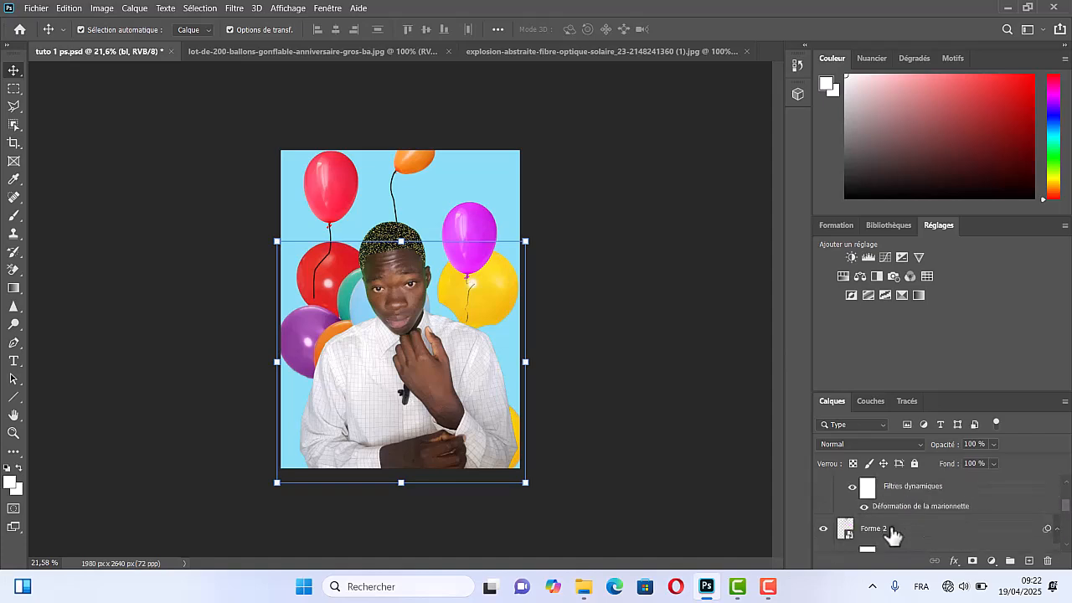
left_click(893, 536)
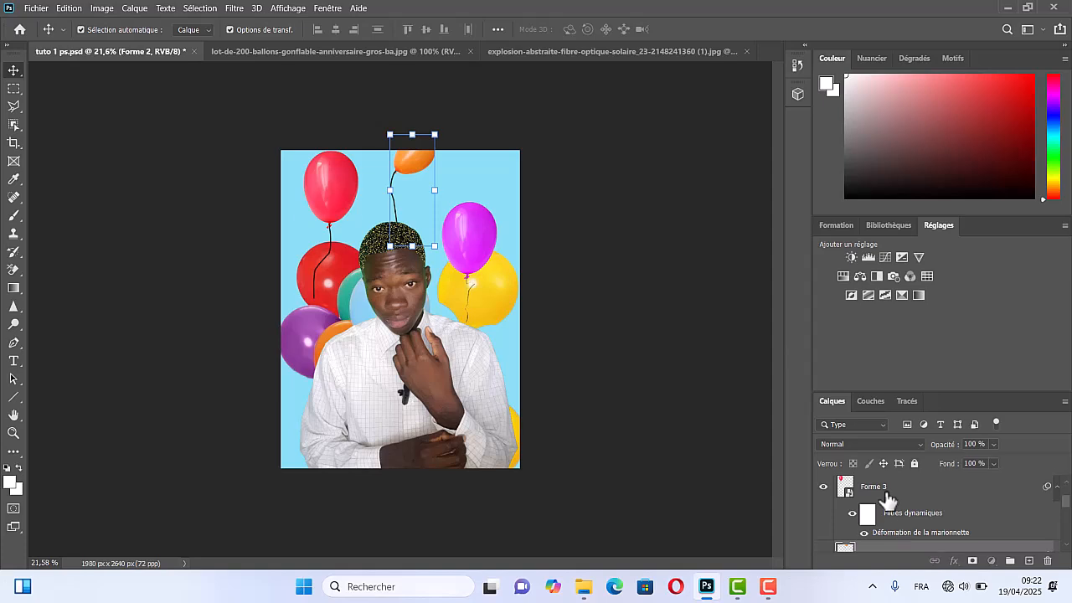
mouse_move(891, 491)
left_mouse_down()
mouse_move(893, 553)
mouse_move(885, 480)
mouse_move(888, 490)
left_mouse_up()
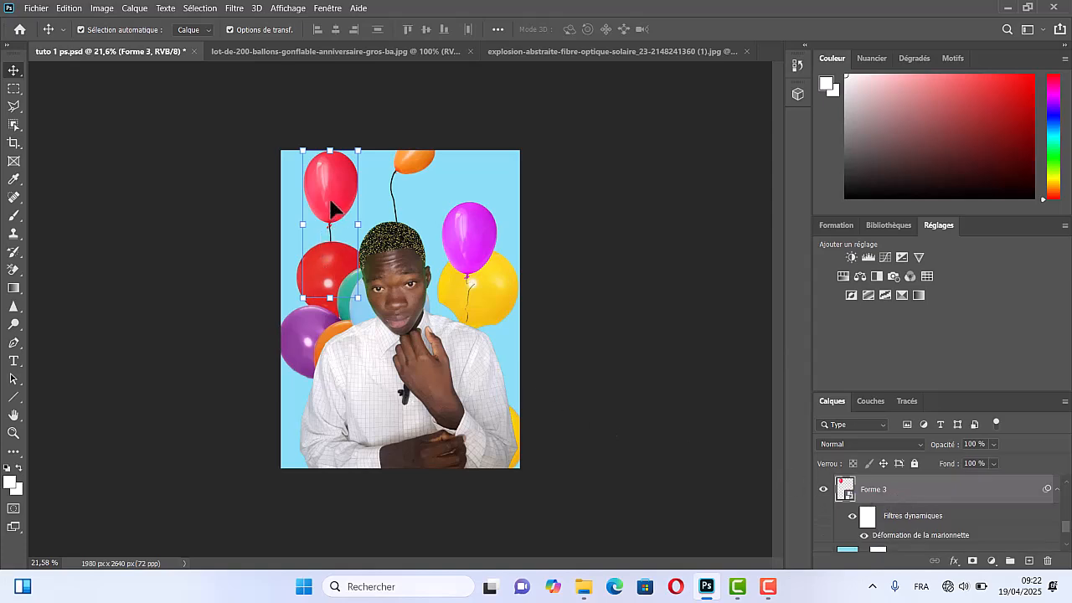
left_click_drag(331, 205, 325, 206)
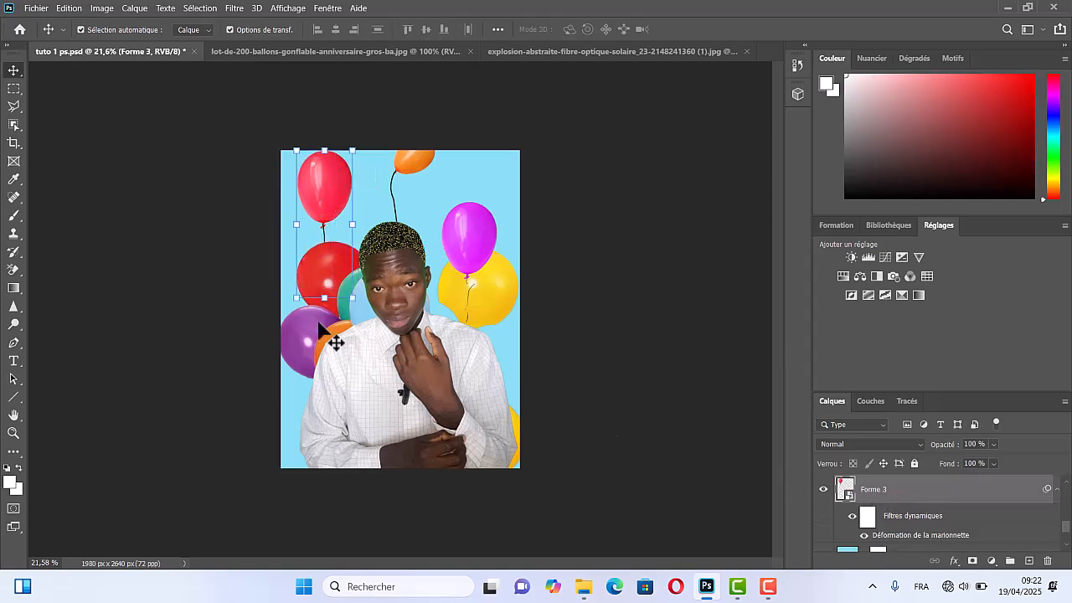
Step: Scale the "bl" balloon bunch up slightly to about 101%, extending it towards the canvas's upper left
left_click(318, 335)
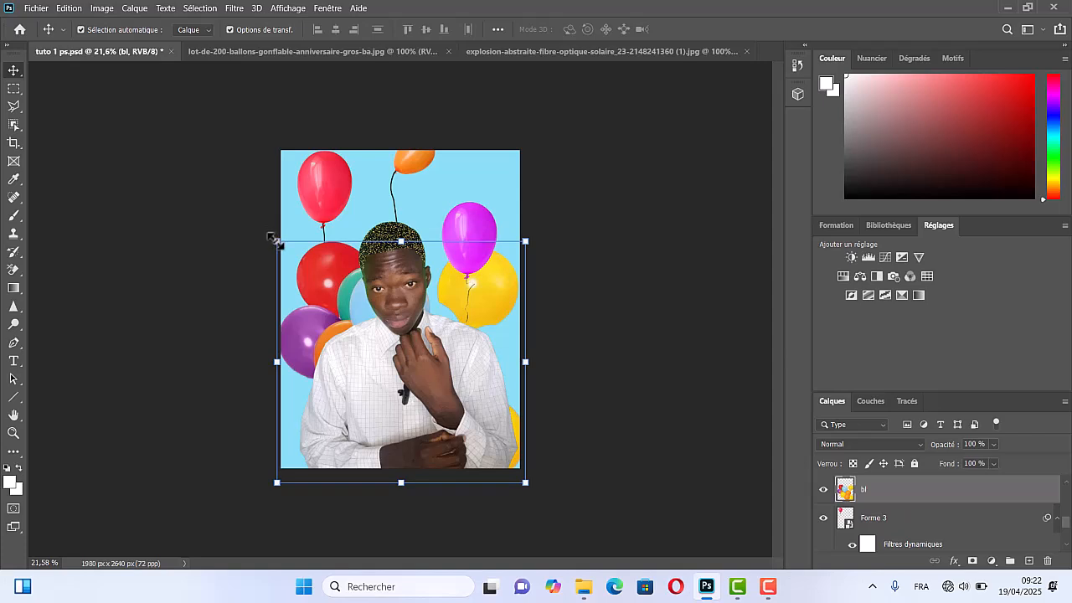
left_click_drag(275, 242, 272, 238)
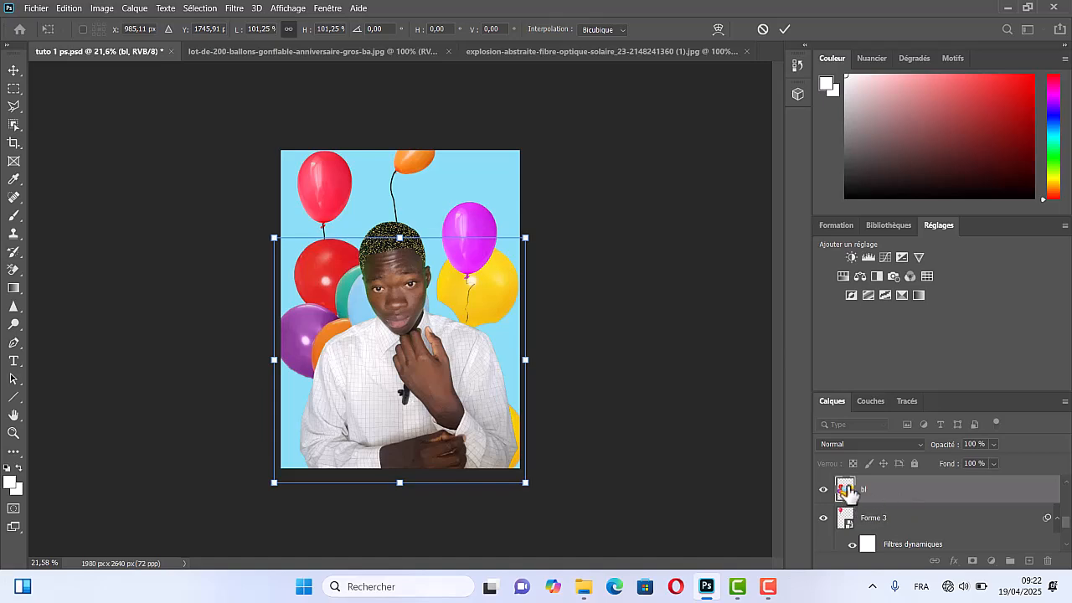
scroll(905, 512, "down", 3)
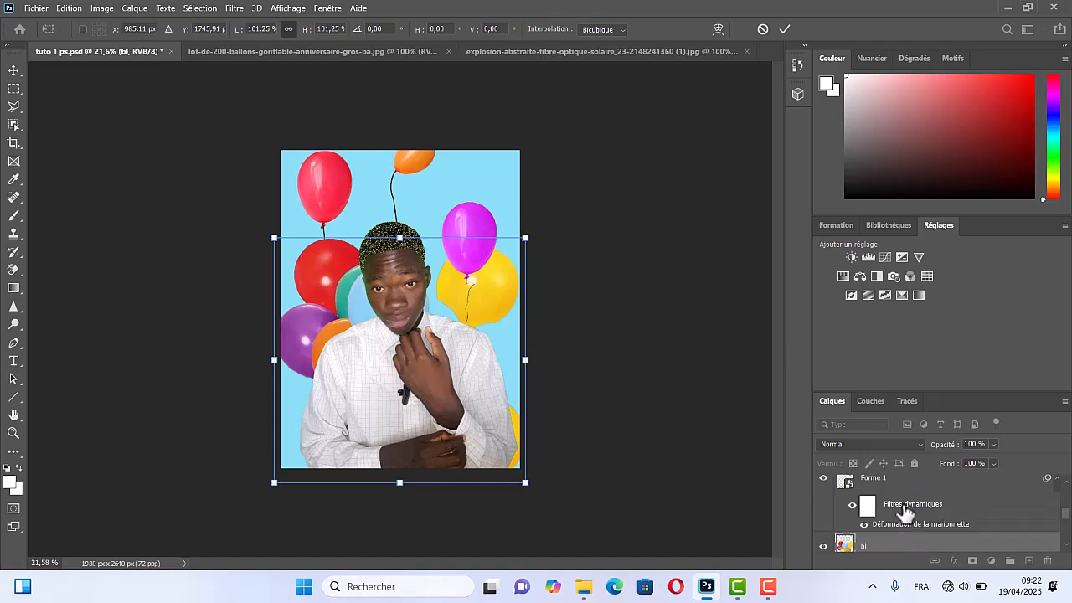
Step: Place the magenta balloon layer "Forme 1" beneath the "bl" layer and move the balloon up above the large yellow one
left_click(906, 536)
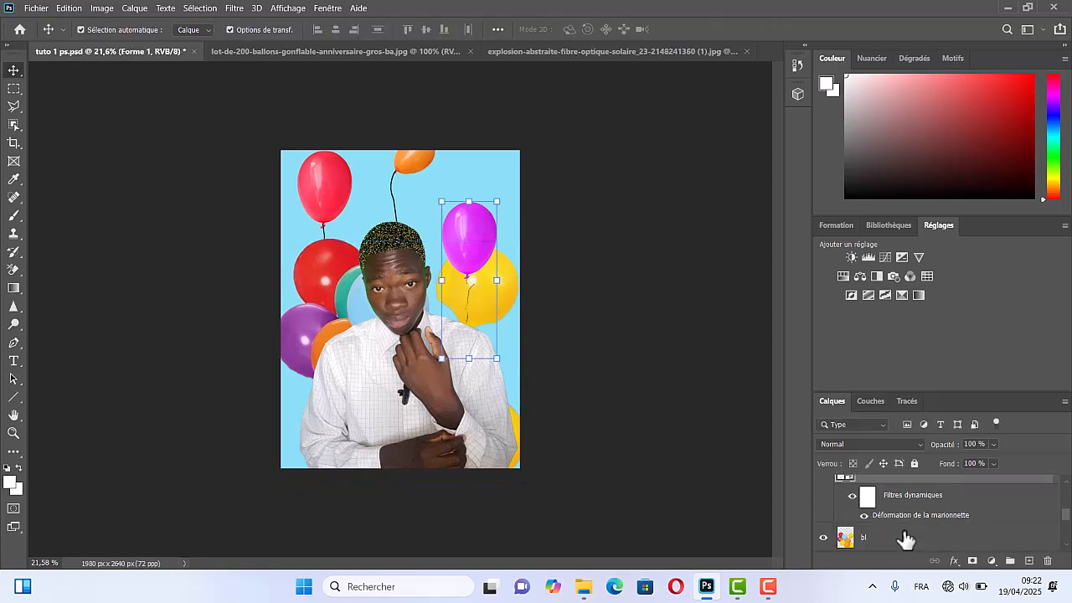
scroll(903, 513, "up", 1)
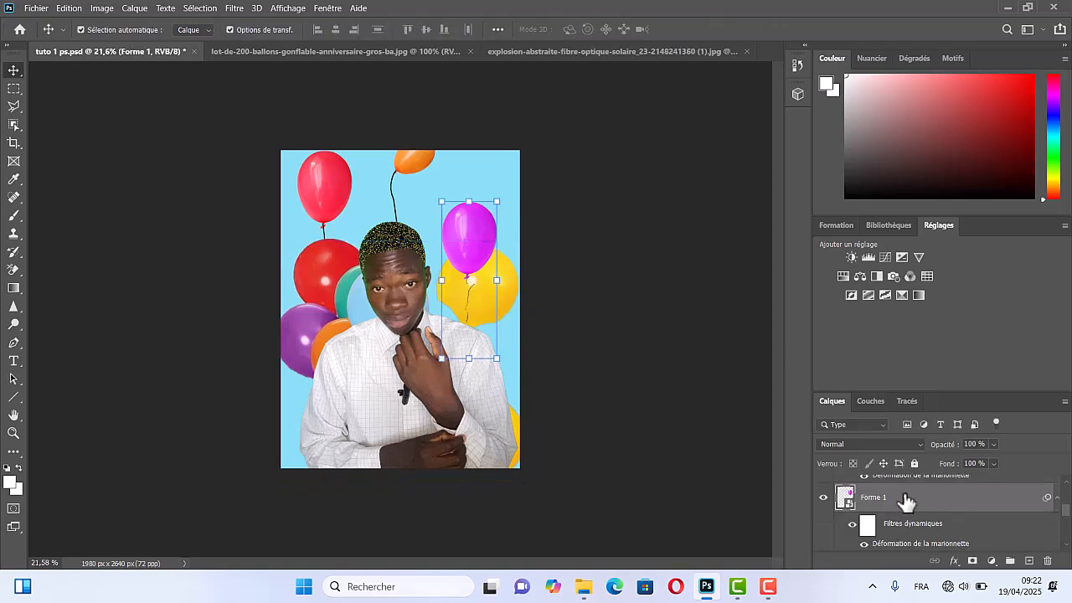
left_click_drag(906, 501, 910, 522)
left_click_drag(469, 240, 467, 203)
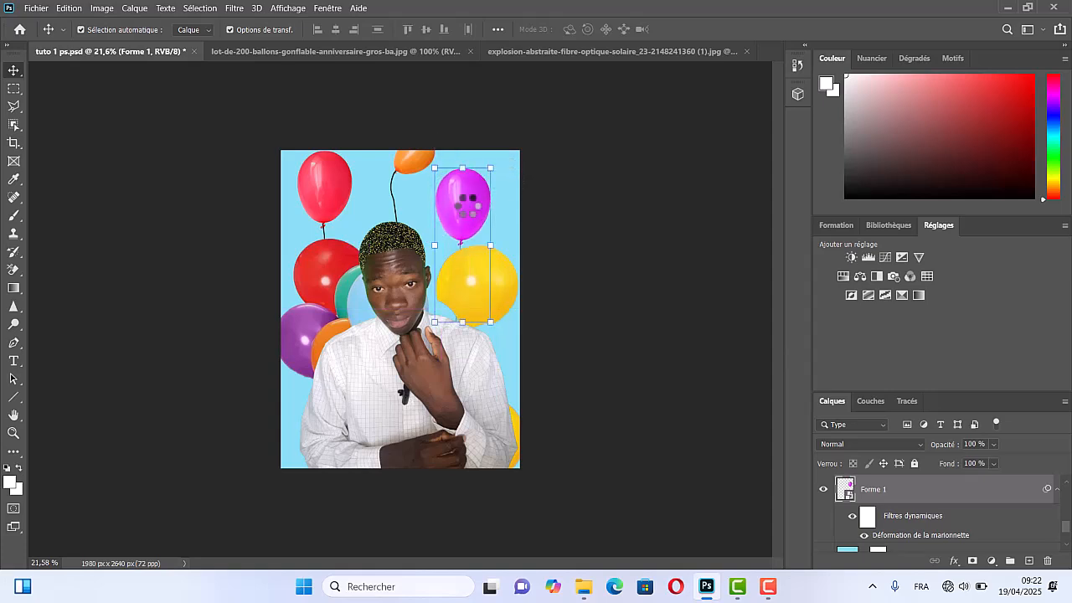
left_click(412, 175)
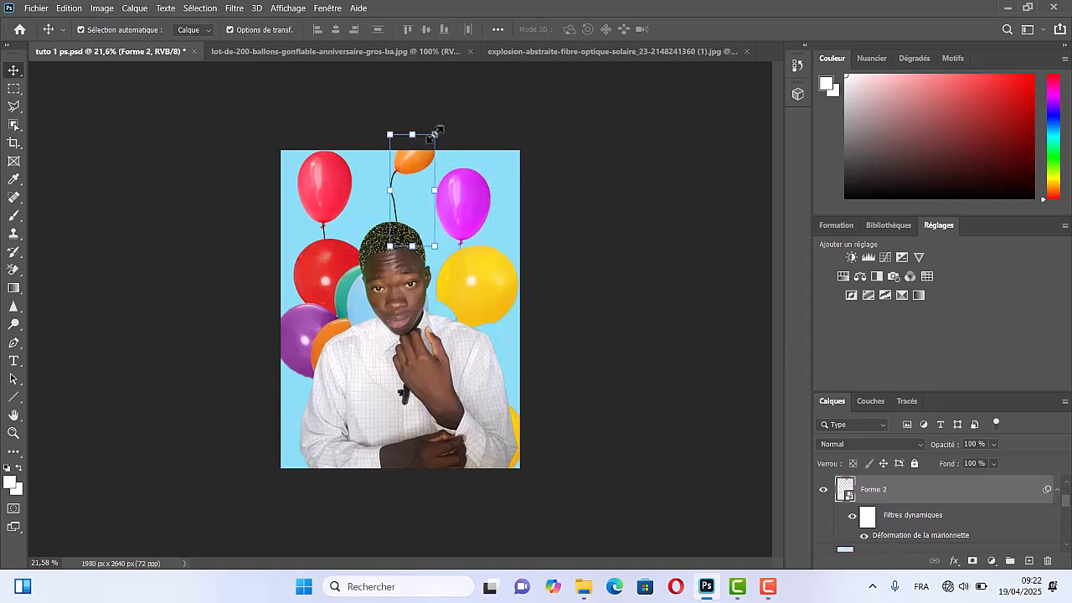
left_click(435, 134)
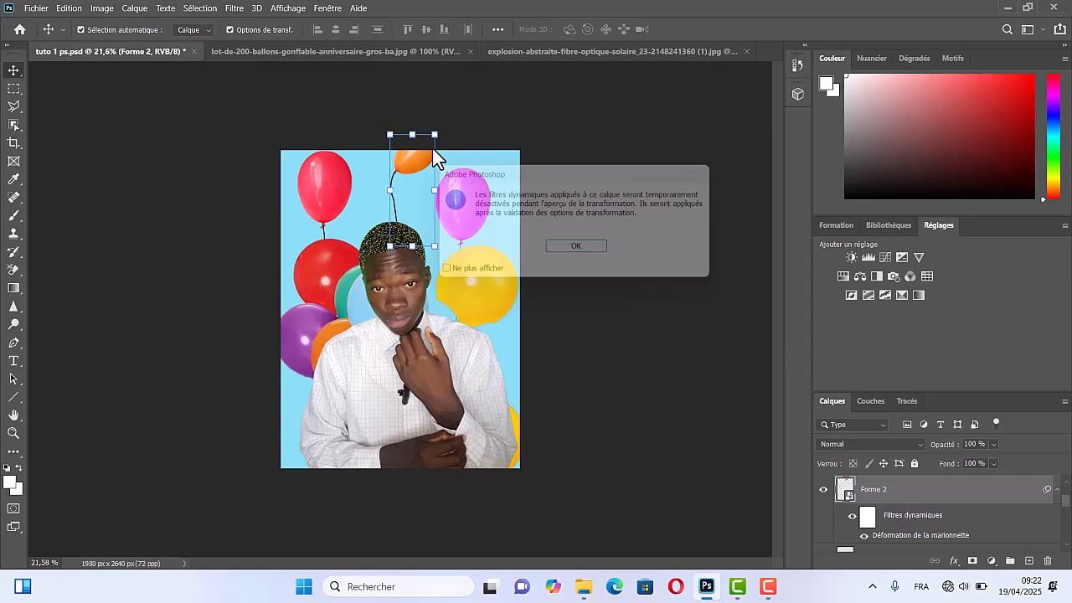
left_click(560, 253)
left_click(605, 281)
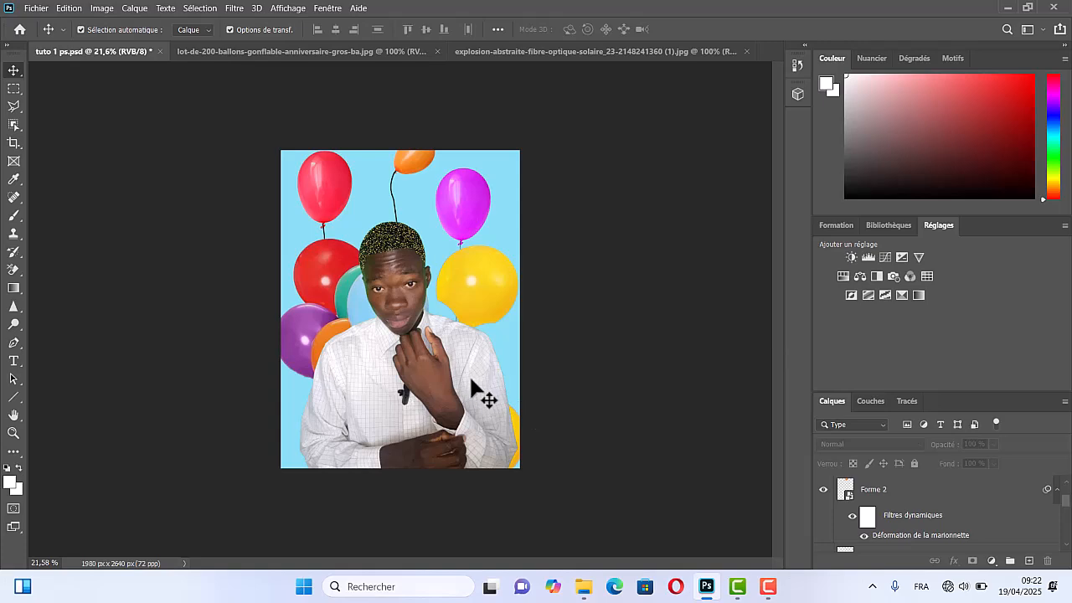
Step: Close the "lot-de-200-ballons-gonflable-anniversaire-gros-ba.jpg" image and bring up the fibre-optic explosion image
left_click(290, 56)
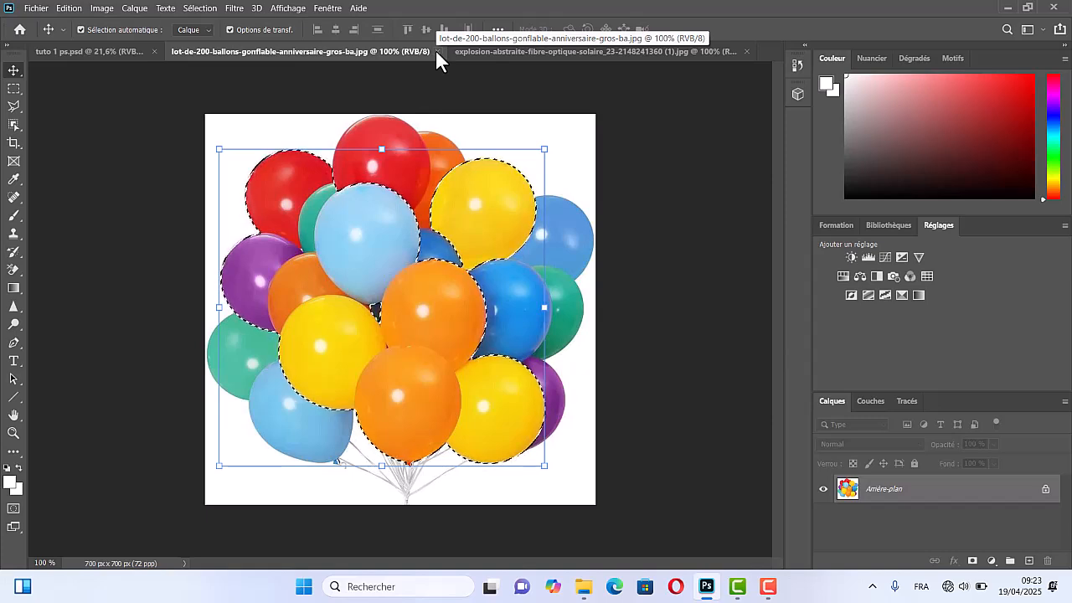
left_click(437, 51)
left_click(399, 52)
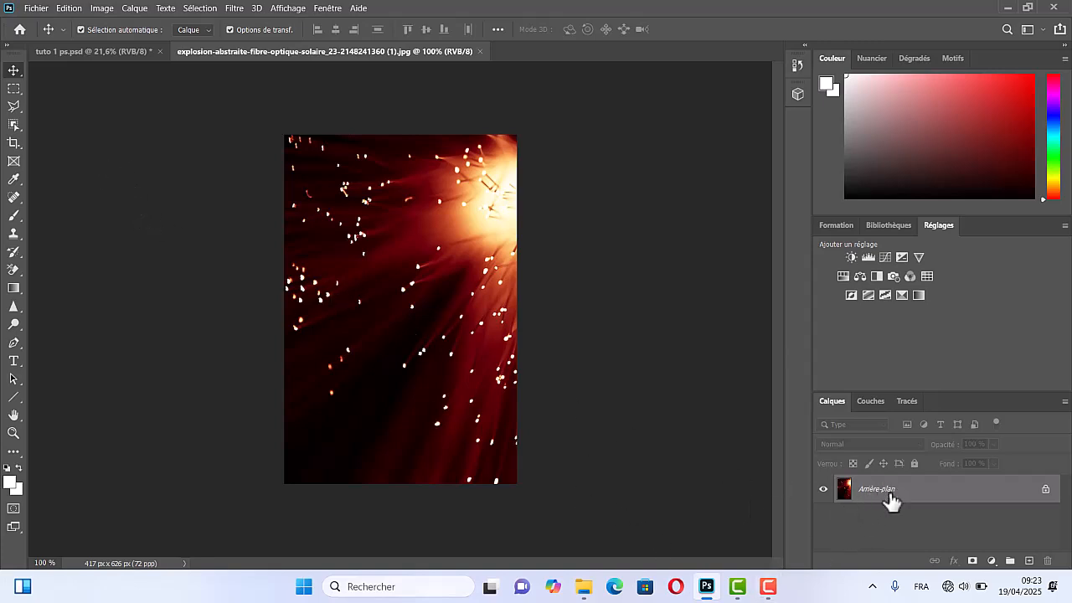
Step: Copy the fibre-optic explosion image into "tuto 1 ps.psd" and enlarge it to about 453%, covering most of the canvas from the right edge
left_click_drag(891, 501, 390, 291)
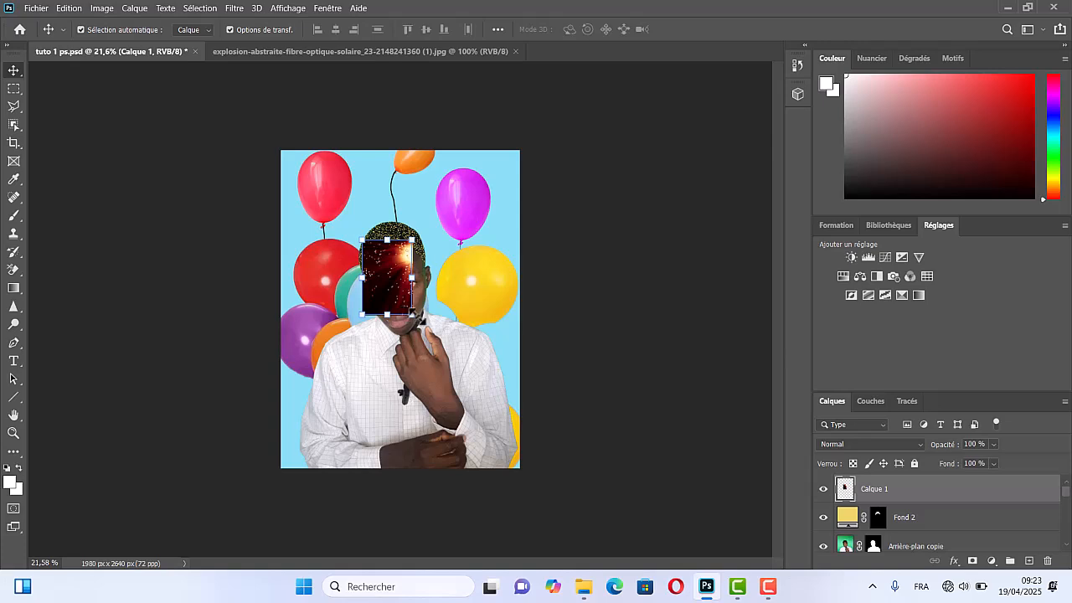
left_click_drag(415, 314, 536, 471)
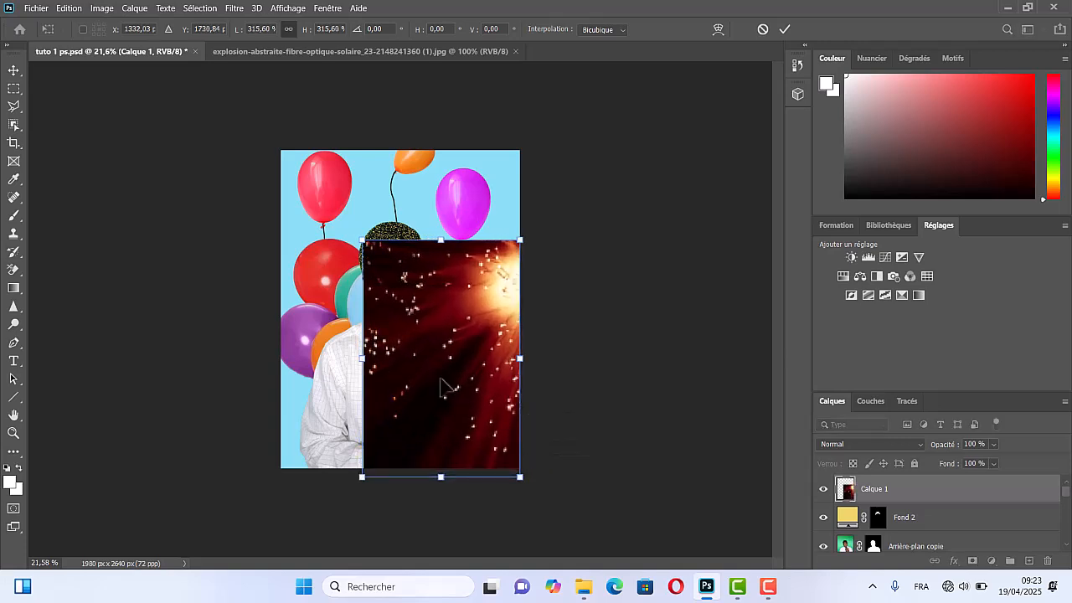
left_click_drag(517, 238, 506, 173)
left_click_drag(476, 281, 453, 234)
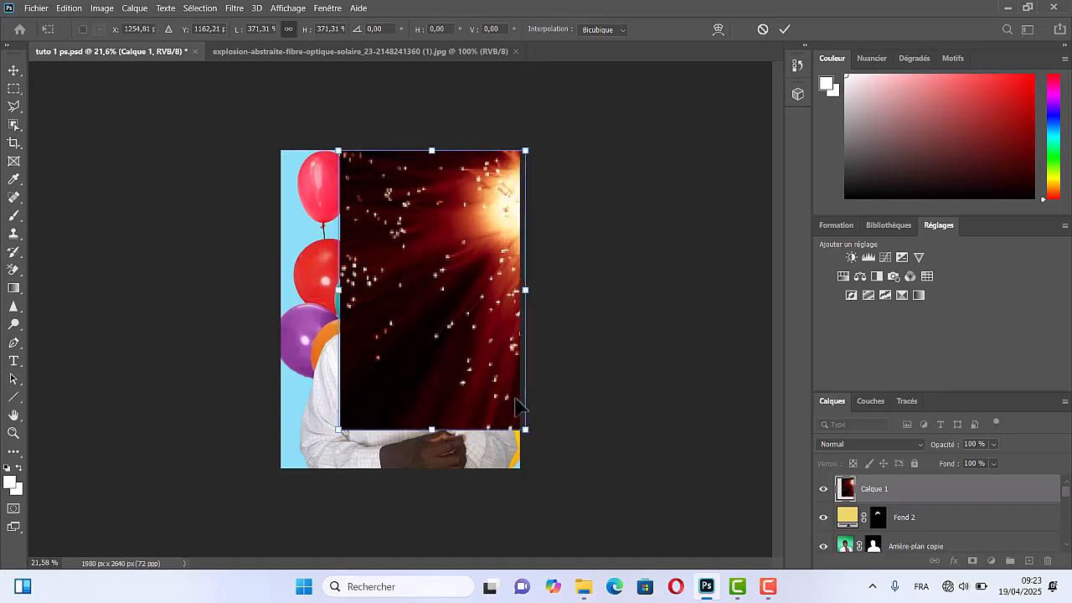
left_click_drag(529, 440, 551, 503)
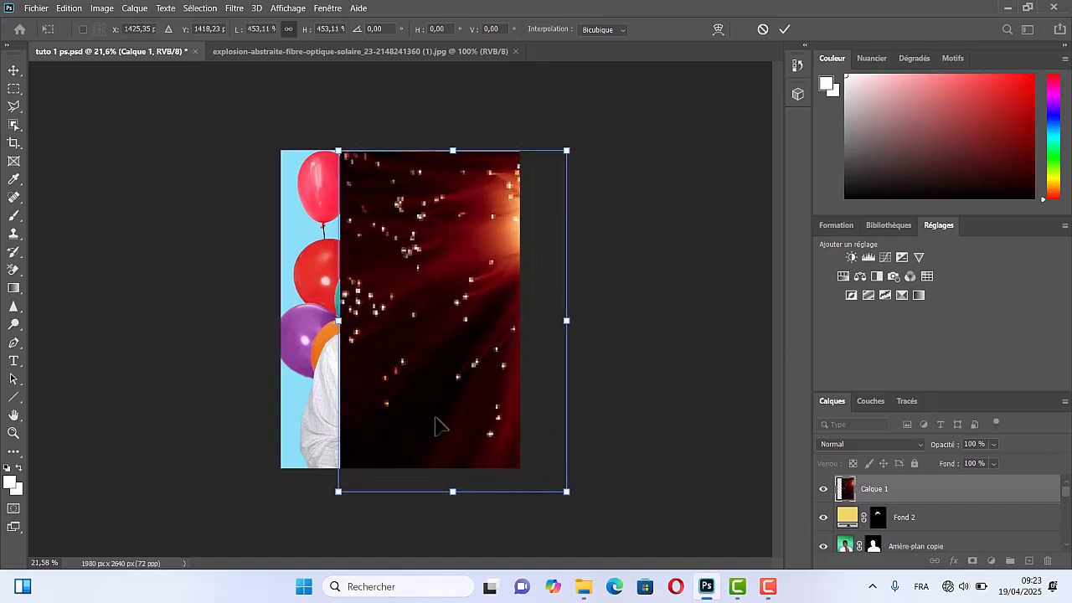
left_click_drag(438, 426, 406, 400)
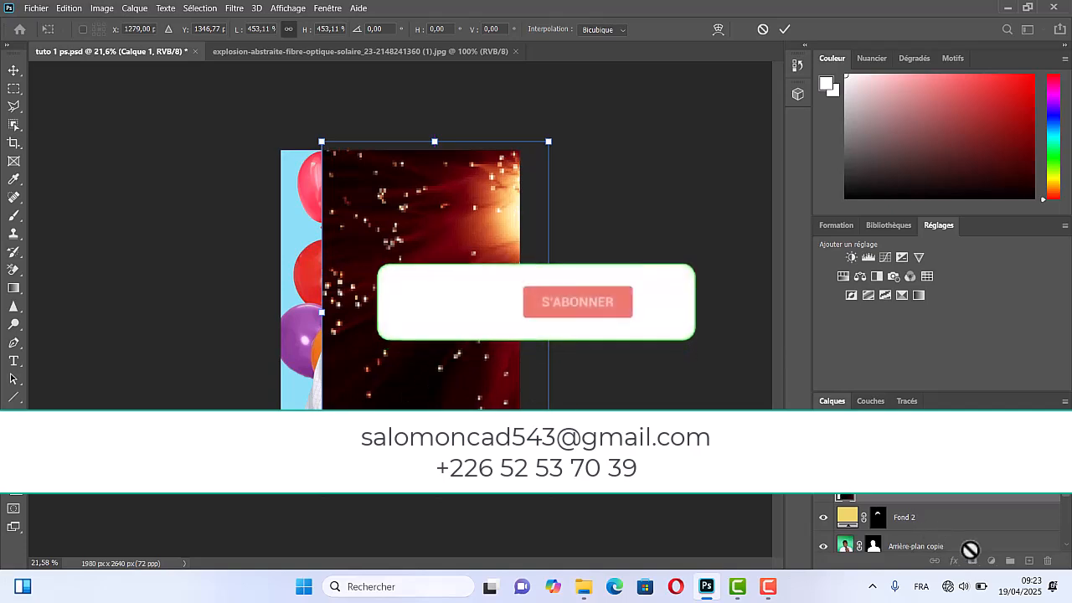
scroll(909, 502, "down", 1)
scroll(897, 507, "up", 1)
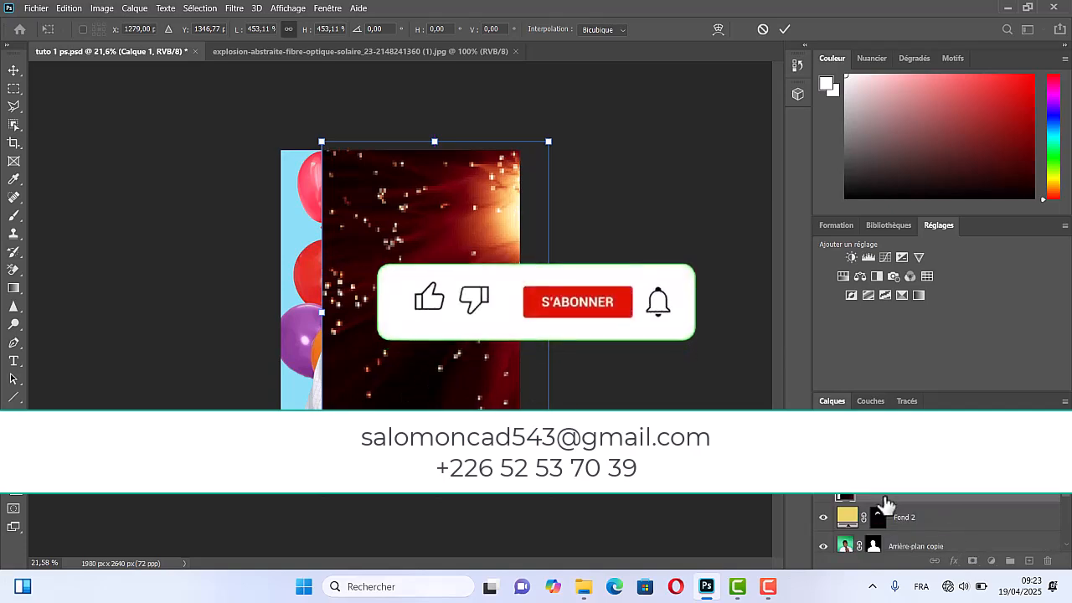
scroll(911, 520, "down", 1)
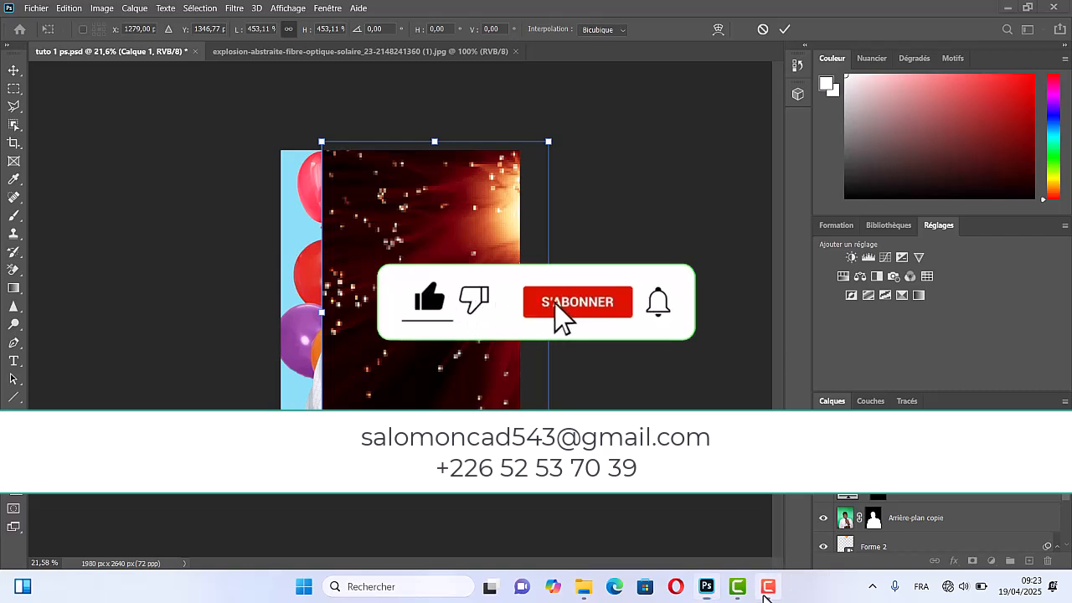